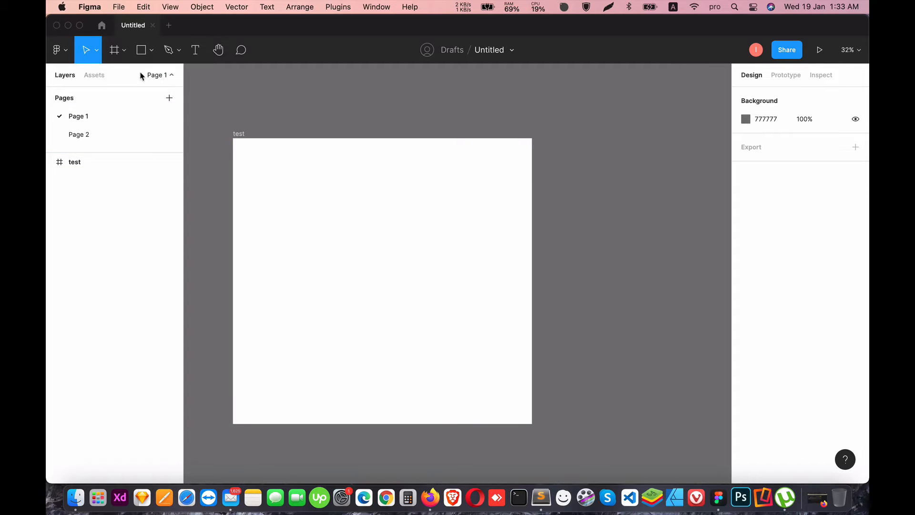
Draw a rectangle about 750 × 410 in the test frame and place it near the frame's top-left corner, at about X 106, Y 78
click(96, 51)
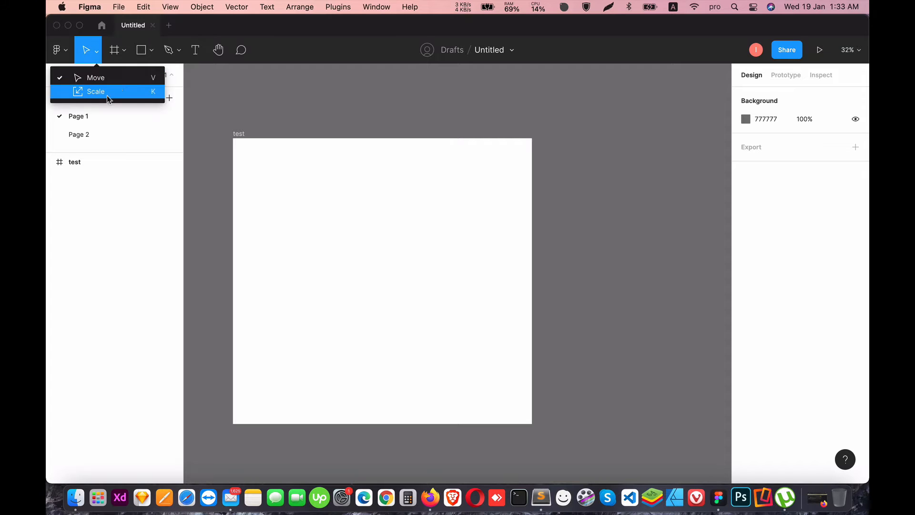
click(145, 52)
click(150, 51)
click(130, 74)
mouse_move(256, 160)
mouse_down()
mouse_move(348, 231)
mouse_move(392, 233)
mouse_up()
mouse_move(322, 204)
mouse_down()
mouse_move(390, 210)
mouse_move(321, 201)
mouse_move(324, 191)
mouse_up()
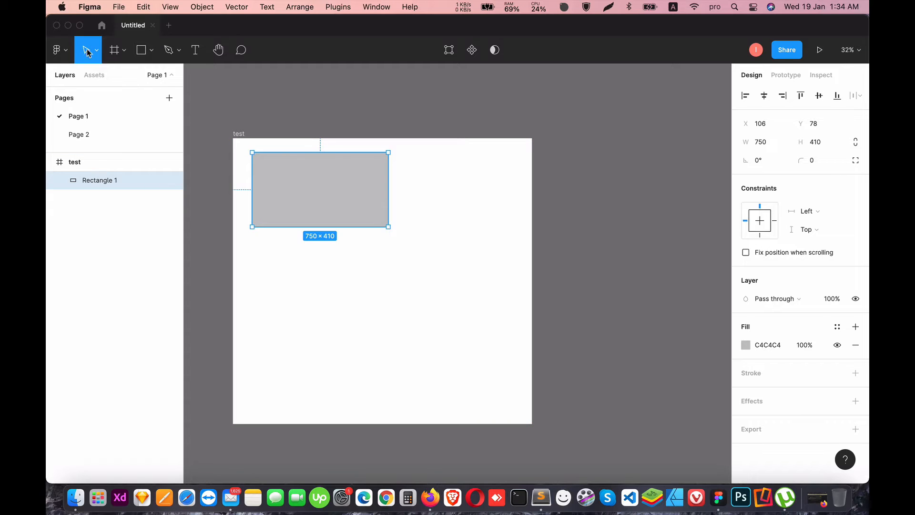
Move the rectangle to about X 204, Y 138 and shift the whole test frame to about X -201, Y -575
mouse_move(334, 205)
mouse_down()
mouse_move(421, 313)
mouse_move(307, 179)
mouse_move(349, 213)
mouse_up()
click(119, 162)
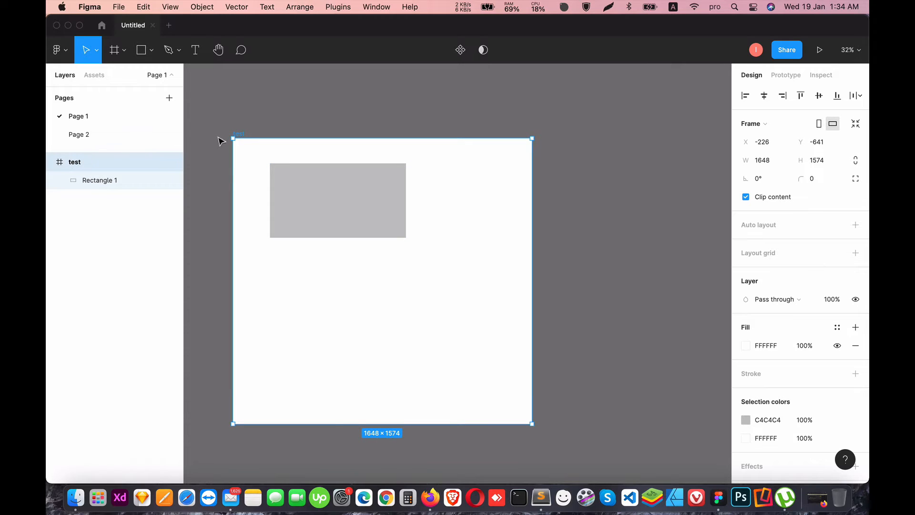
mouse_move(237, 137)
mouse_down()
mouse_move(329, 149)
mouse_move(269, 177)
mouse_move(241, 147)
mouse_up()
click(304, 199)
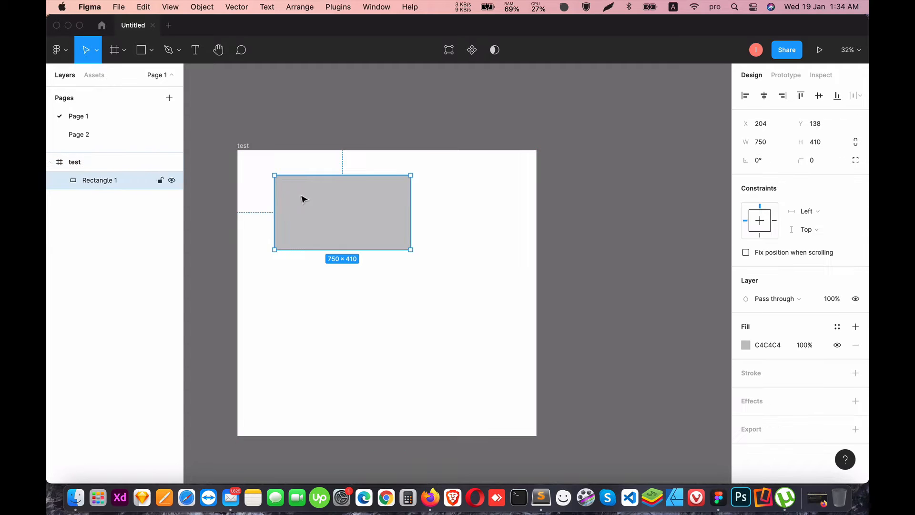
Move the rectangle closer to the frame's top-left corner, to about X 116, Y 78
click(95, 50)
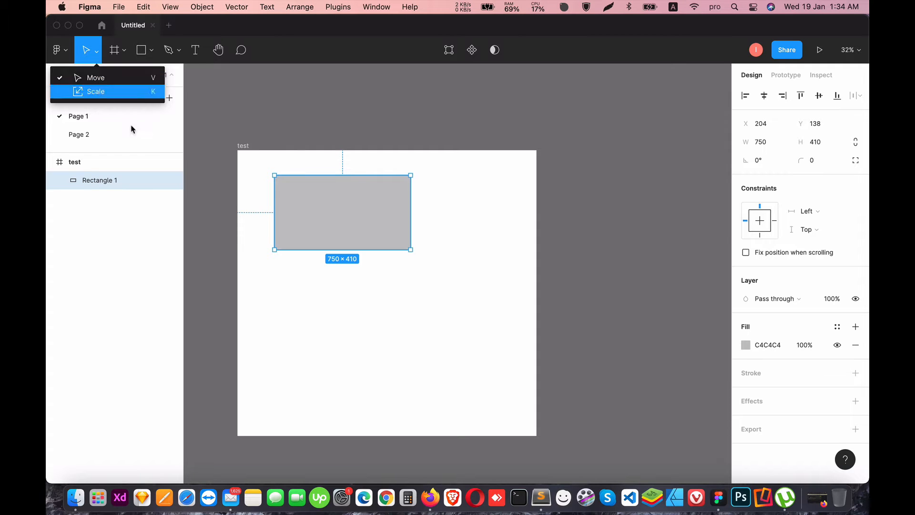
click(408, 339)
drag(337, 204, 320, 195)
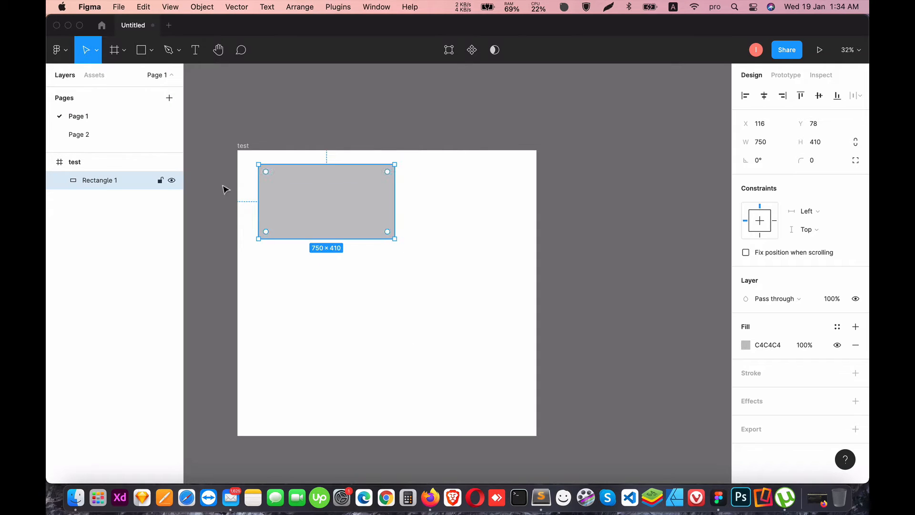
Scale the test frame proportionally together with its rectangle using the Scale tool, ending at about 1539 × 1470
click(96, 50)
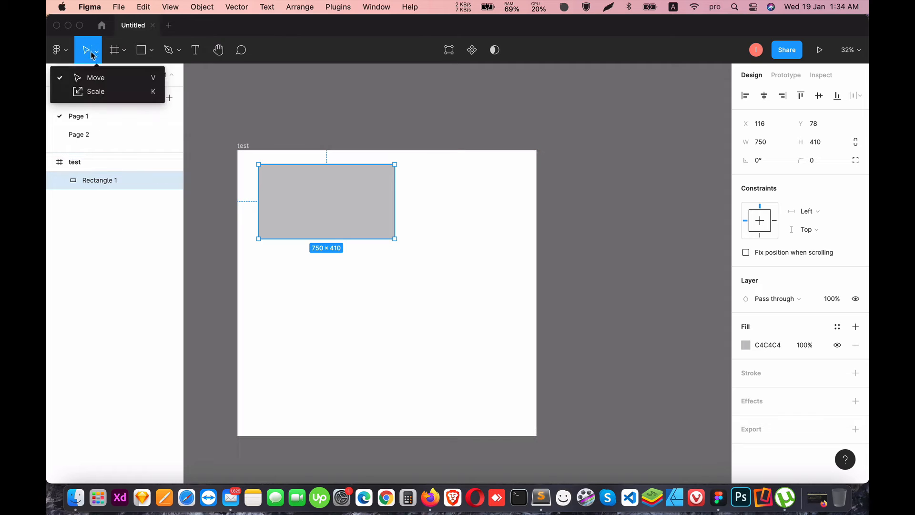
click(96, 92)
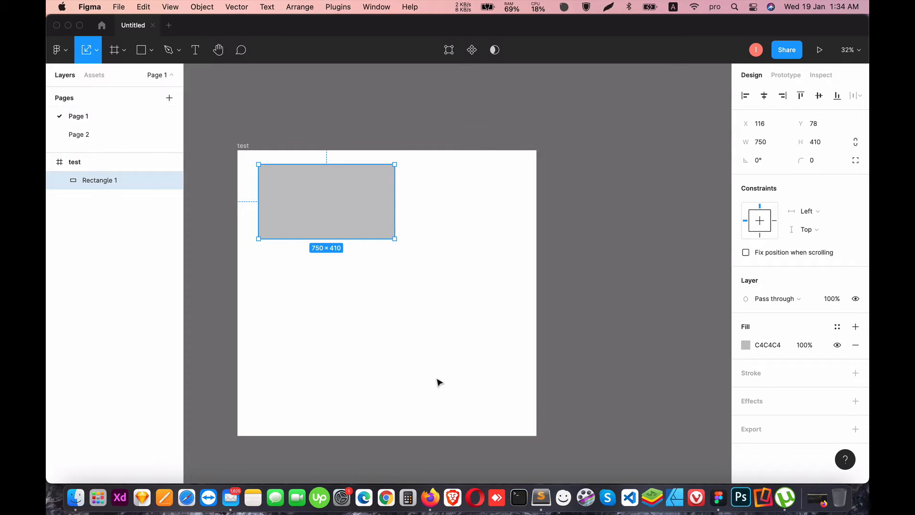
click(328, 331)
click(76, 161)
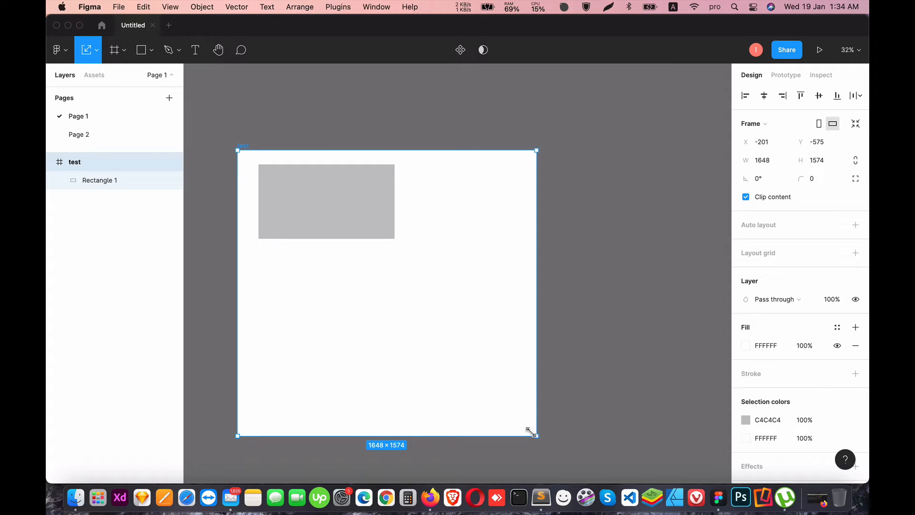
drag(531, 431, 442, 416)
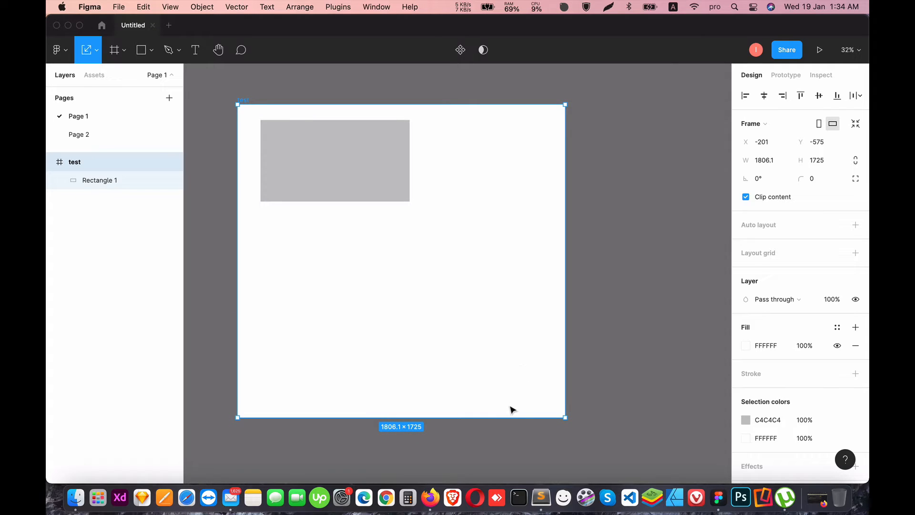
scroll(594, 397, up, 1)
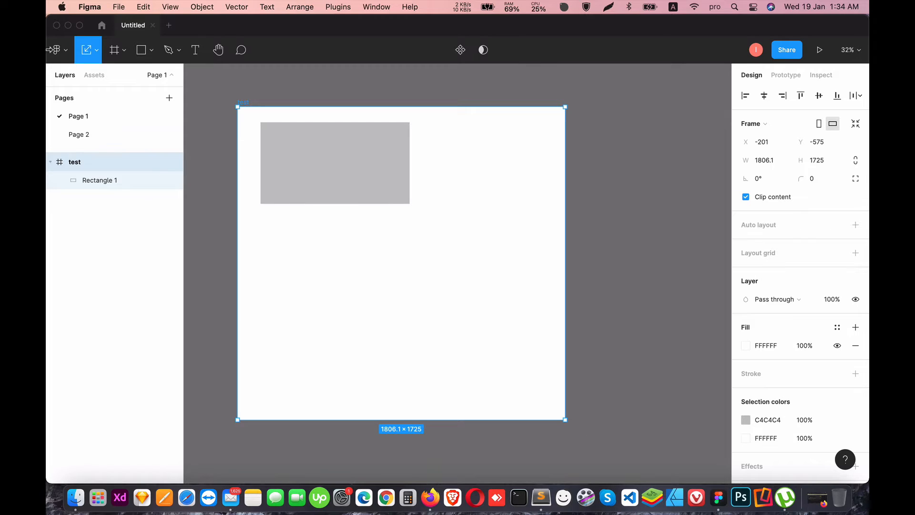
drag(567, 418, 526, 386)
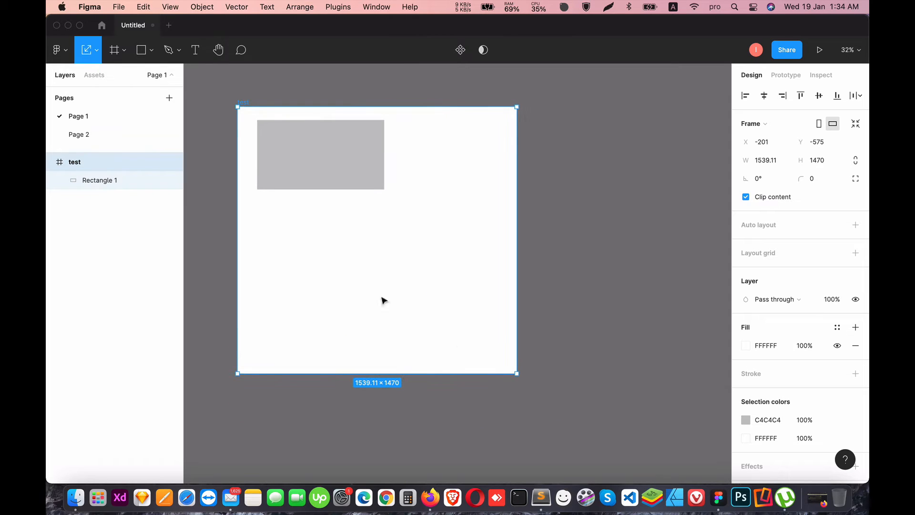
Resize only the test frame with the Move tool to about 1626 × 1634, without scaling its rectangle
click(97, 50)
click(96, 75)
drag(514, 370, 533, 405)
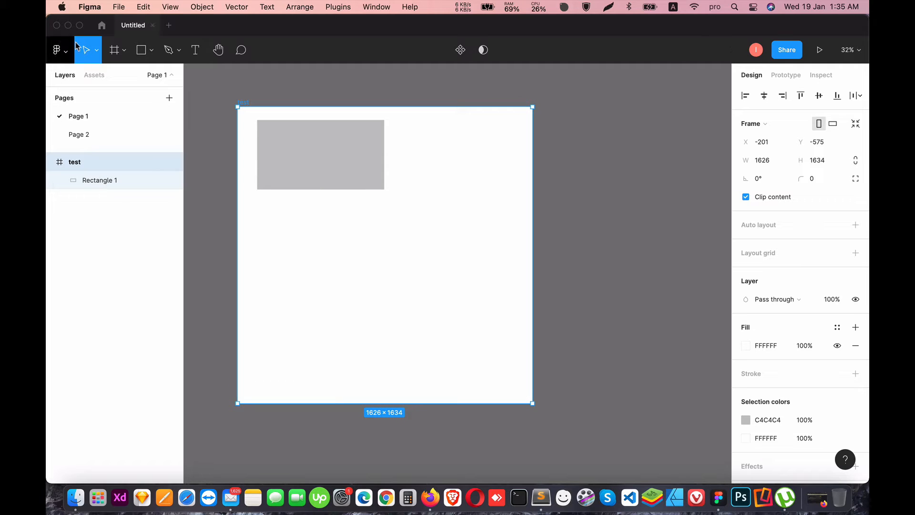
click(98, 51)
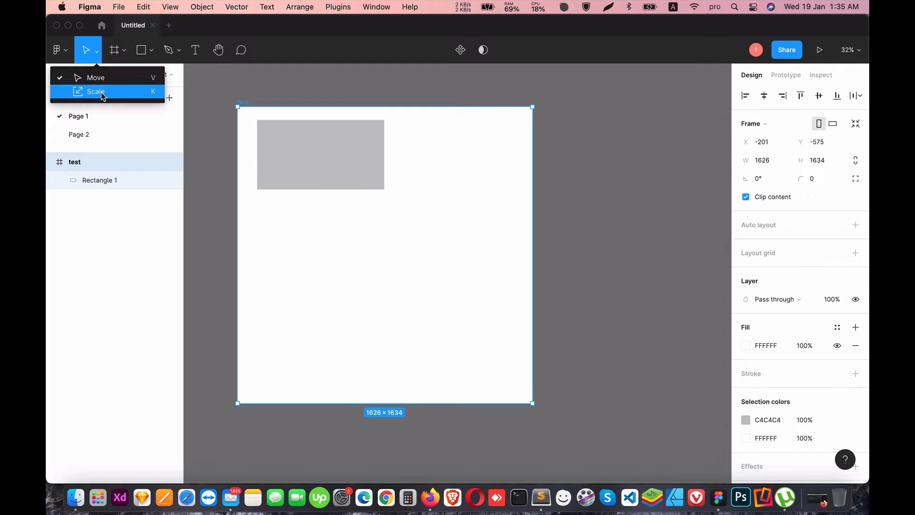
key(Escape)
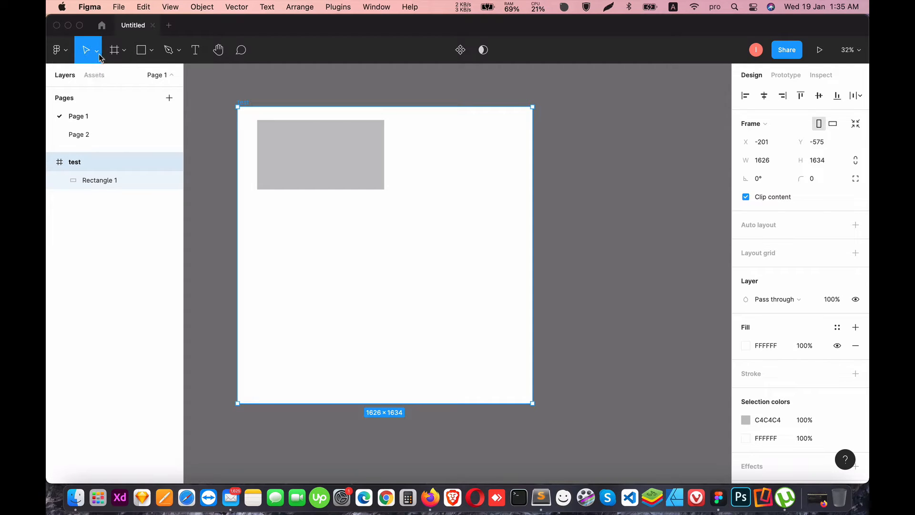
Draw a slice about 391 × 482 over the left half of the rectangle in the test frame
click(122, 49)
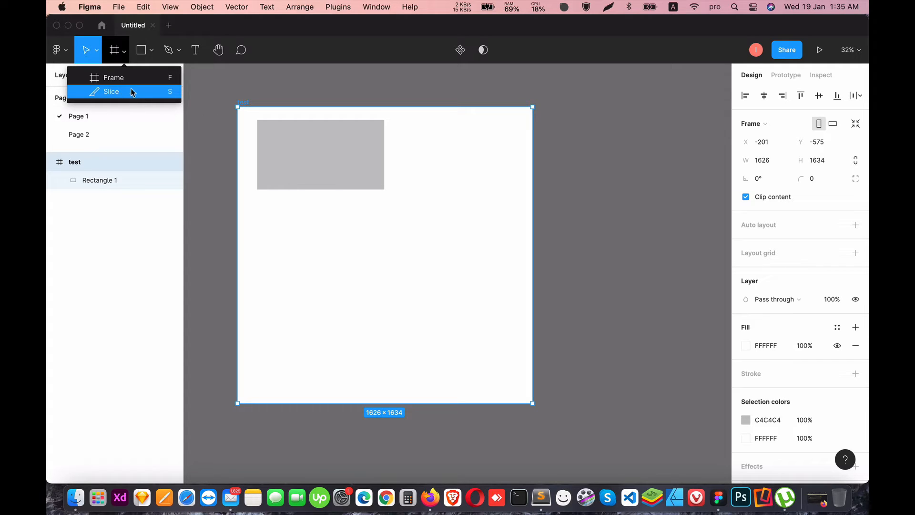
click(115, 95)
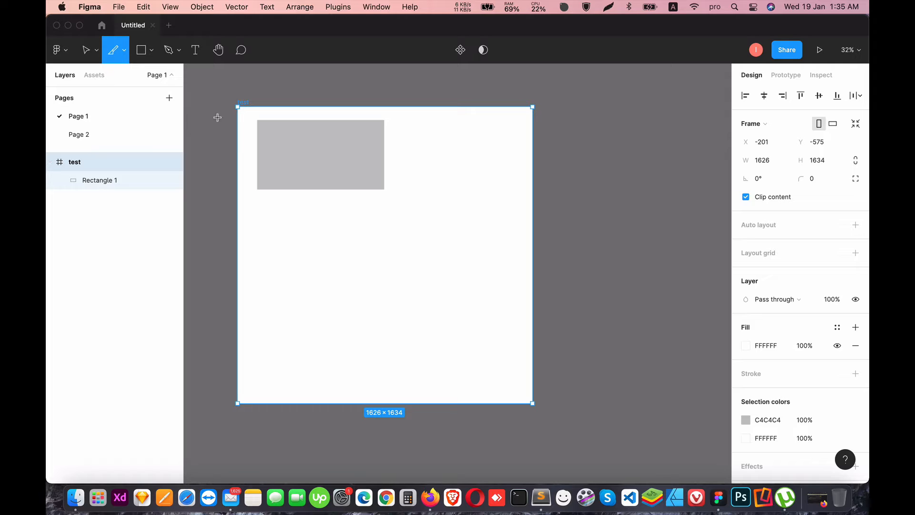
drag(244, 113, 316, 201)
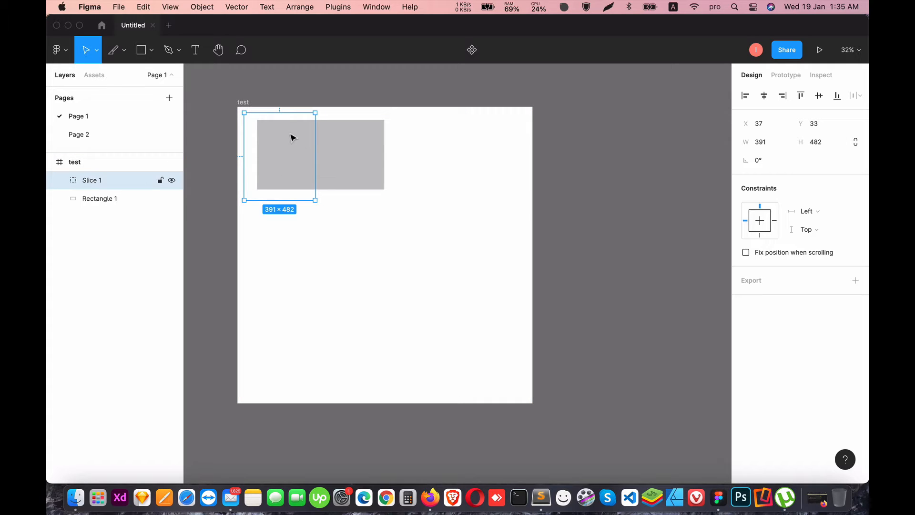
Try a 1x PNG export of the slice without saving the file, and delete the slice
click(856, 283)
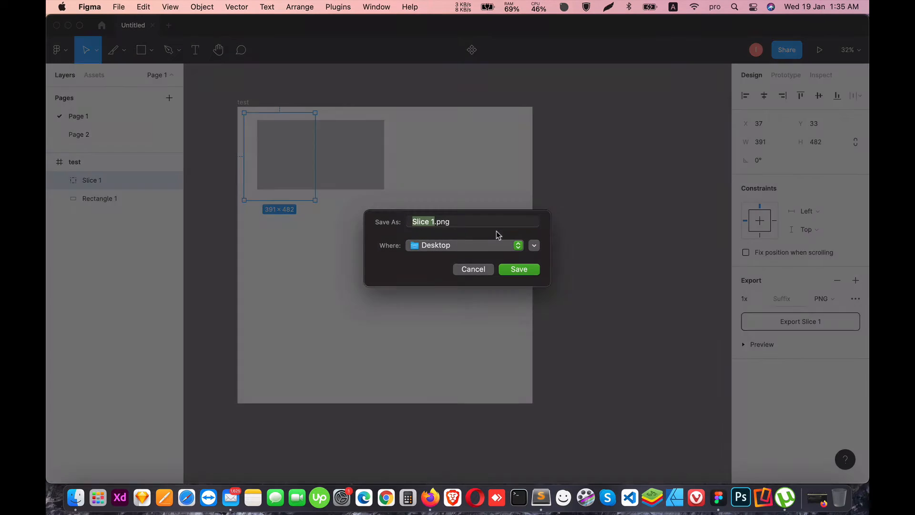
click(476, 270)
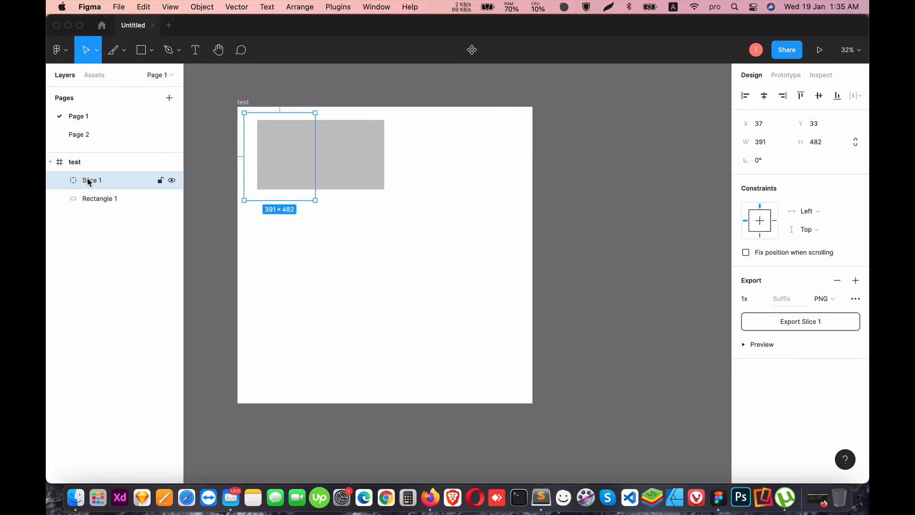
key(Delete)
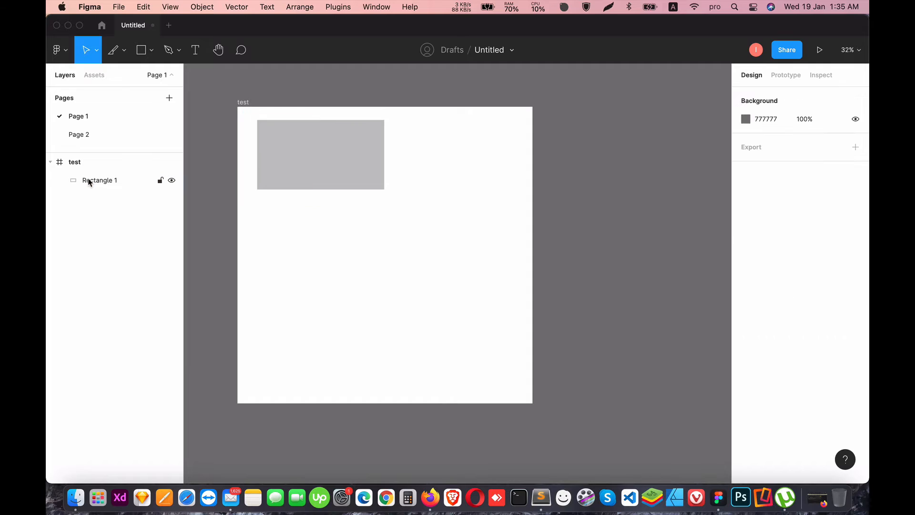
Draw a trial rectangle about 703 × 423 below the existing one, move it slightly, and delete it
click(136, 54)
click(124, 50)
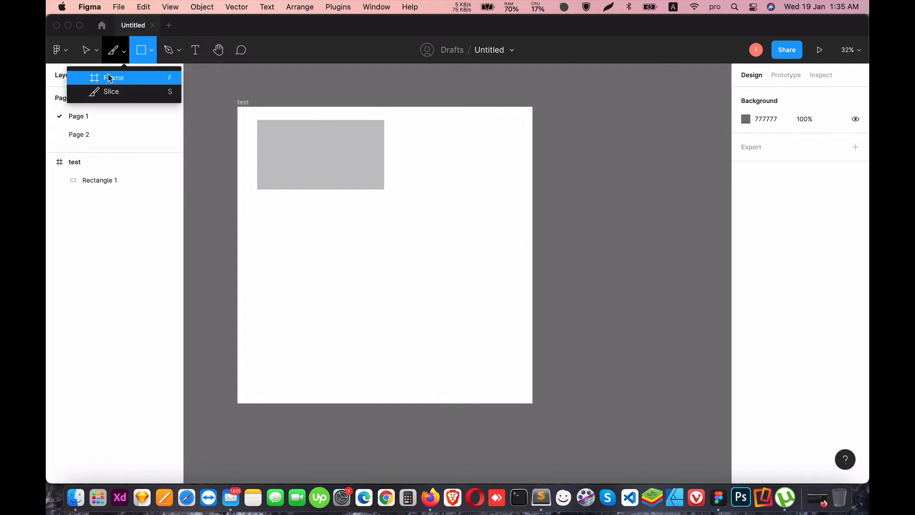
click(108, 74)
click(153, 52)
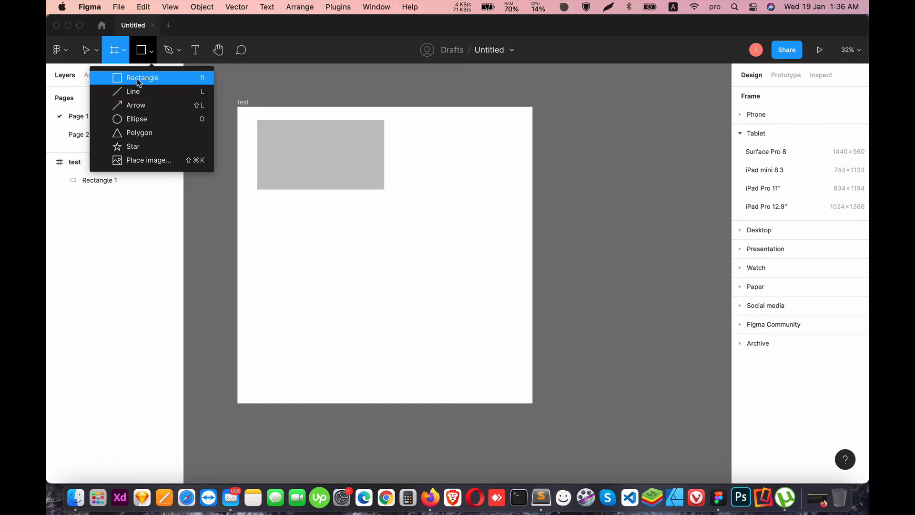
click(136, 79)
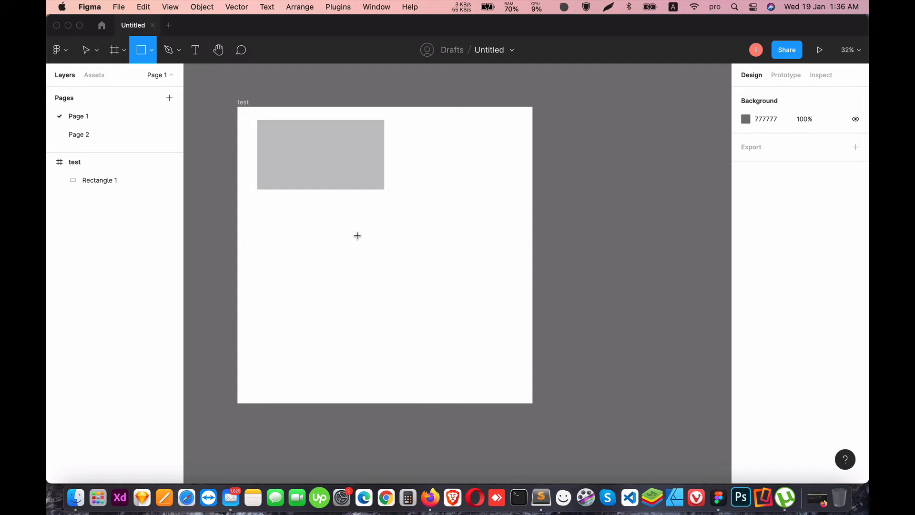
mouse_move(290, 238)
mouse_down()
mouse_move(348, 286)
mouse_move(474, 362)
mouse_move(330, 265)
mouse_move(474, 356)
mouse_move(355, 270)
mouse_move(263, 264)
mouse_move(404, 335)
mouse_move(368, 350)
mouse_move(372, 272)
mouse_move(424, 332)
mouse_move(319, 295)
mouse_move(344, 245)
mouse_move(418, 310)
mouse_move(313, 254)
mouse_move(387, 334)
mouse_move(315, 265)
mouse_move(382, 344)
mouse_move(324, 264)
mouse_move(404, 368)
mouse_move(315, 260)
mouse_move(400, 350)
mouse_move(323, 265)
mouse_move(382, 335)
mouse_move(373, 312)
mouse_move(489, 306)
mouse_move(441, 358)
mouse_move(311, 326)
mouse_move(333, 245)
mouse_move(458, 317)
mouse_move(377, 288)
mouse_move(417, 317)
mouse_up()
mouse_move(360, 276)
mouse_down()
mouse_move(403, 330)
mouse_move(382, 290)
mouse_up()
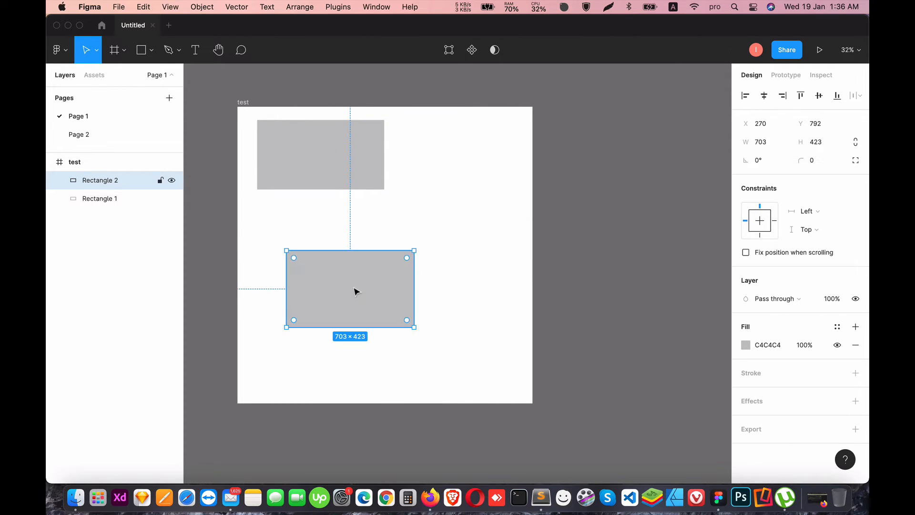
key(Delete)
Draw a second rectangle about 438 × 422 below the first and place it at about X 333, Y 773
click(151, 49)
click(127, 76)
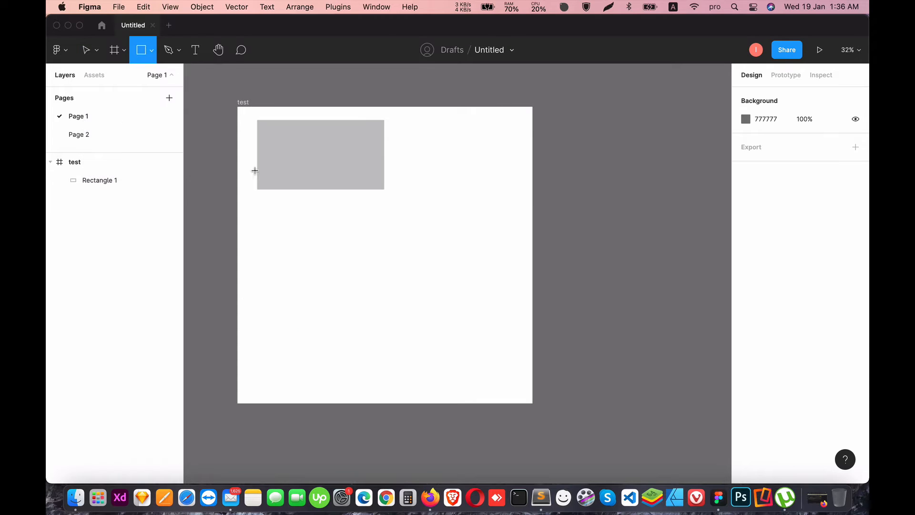
drag(281, 204, 357, 277)
mouse_move(321, 246)
mouse_down()
mouse_move(370, 314)
mouse_move(329, 288)
mouse_up()
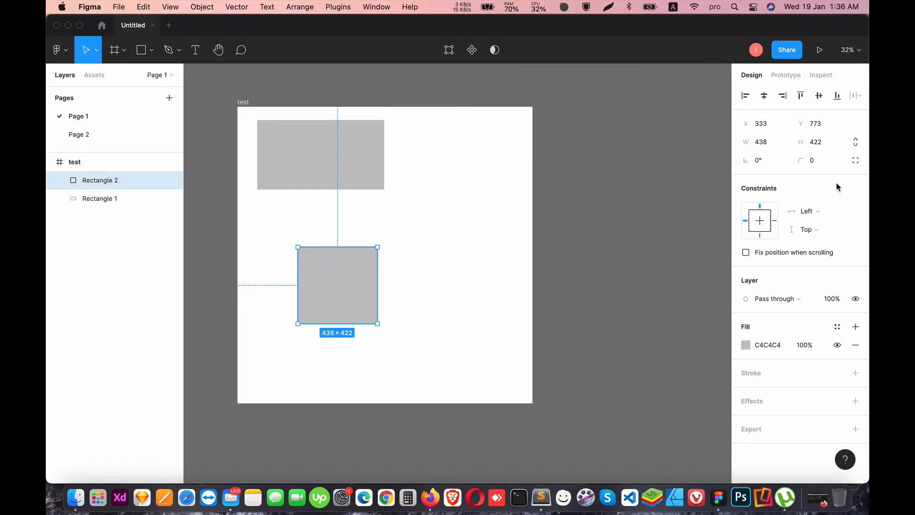
Set the second rectangle's width to 300 and its height to 500
click(775, 146)
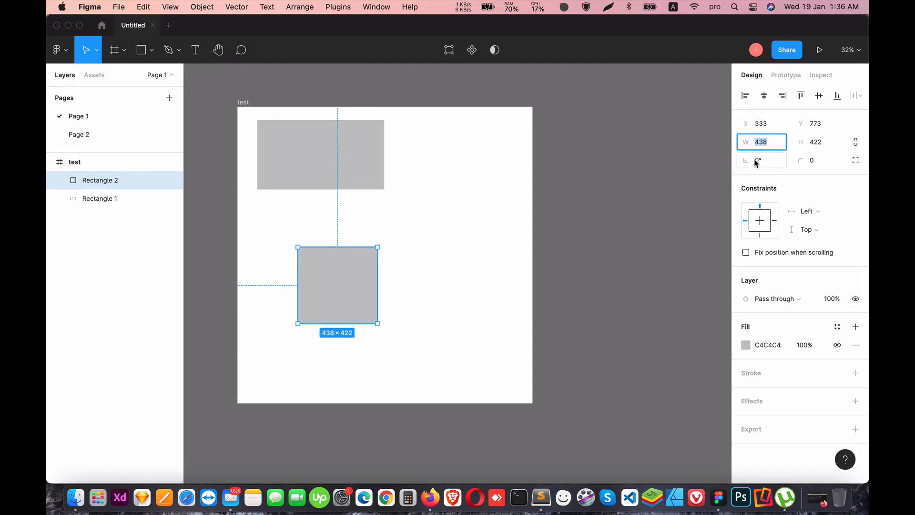
text(20)
text(00)
key(Tab)
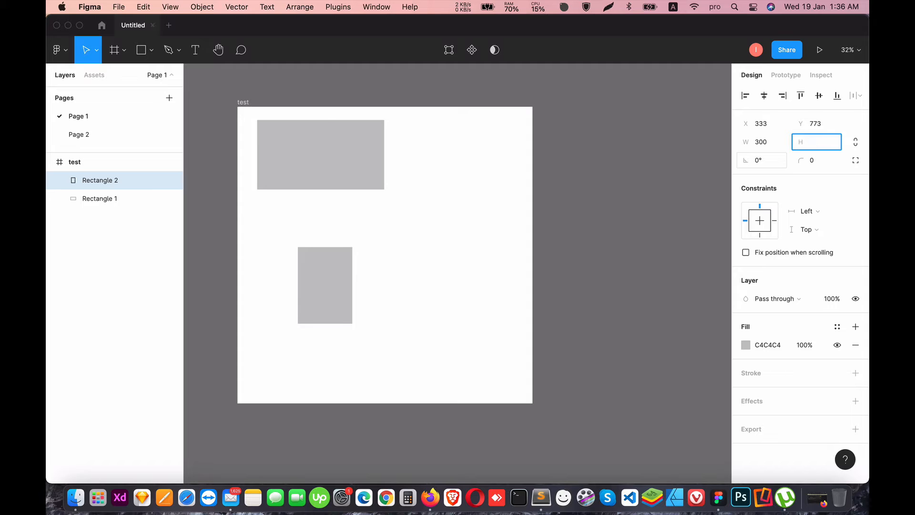
text(4)
key(Return)
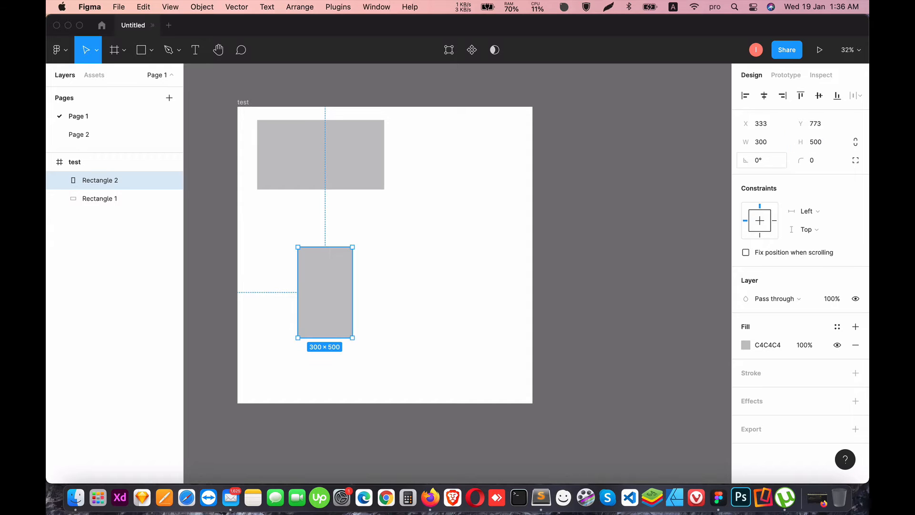
Widen the second rectangle to about 949 and move it to about X 268, Y 751
drag(323, 294, 486, 276)
drag(414, 277, 374, 300)
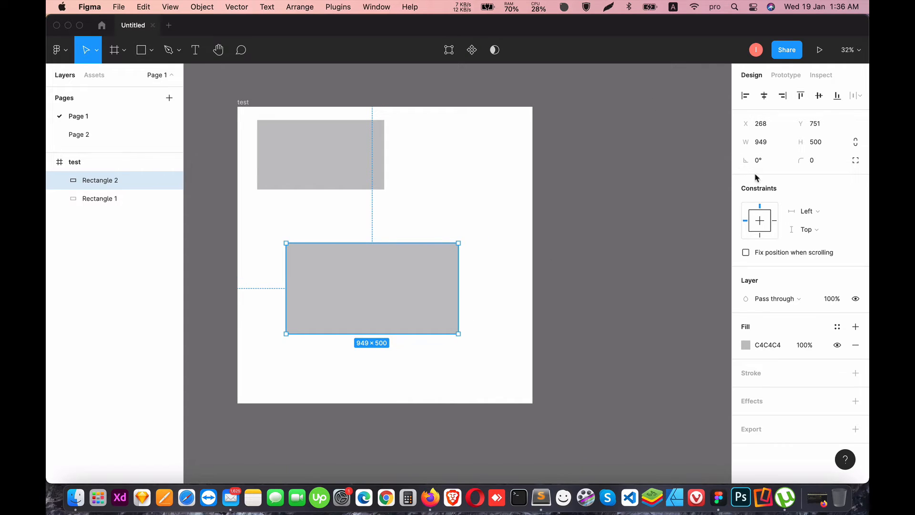
Set the corner radius of the second rectangle to 10
click(814, 162)
click(355, 235)
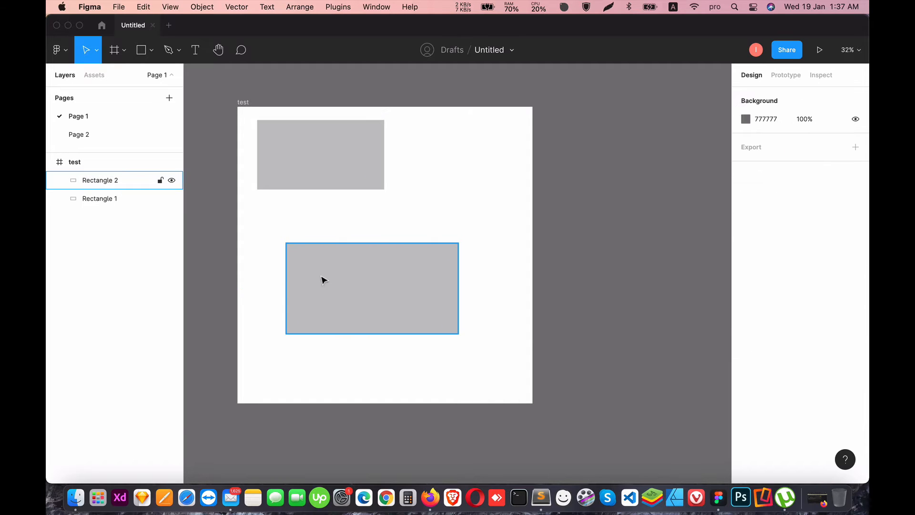
click(405, 258)
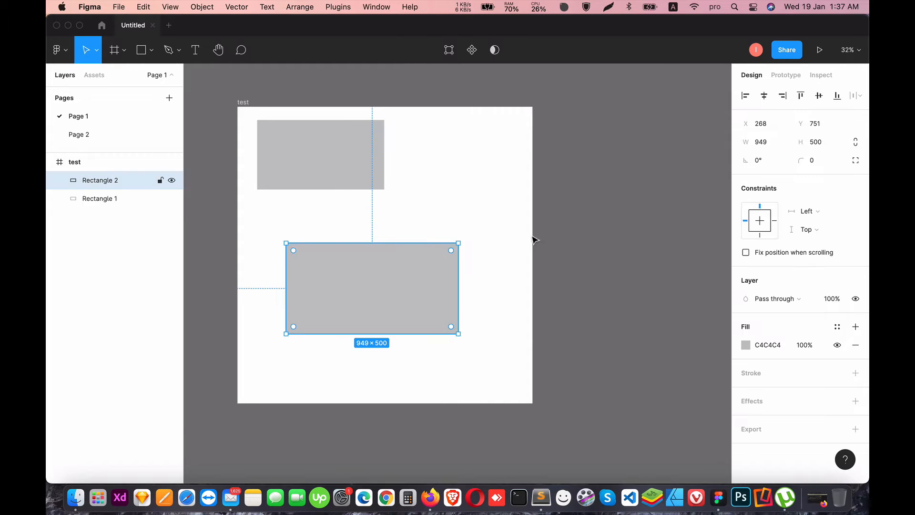
click(818, 163)
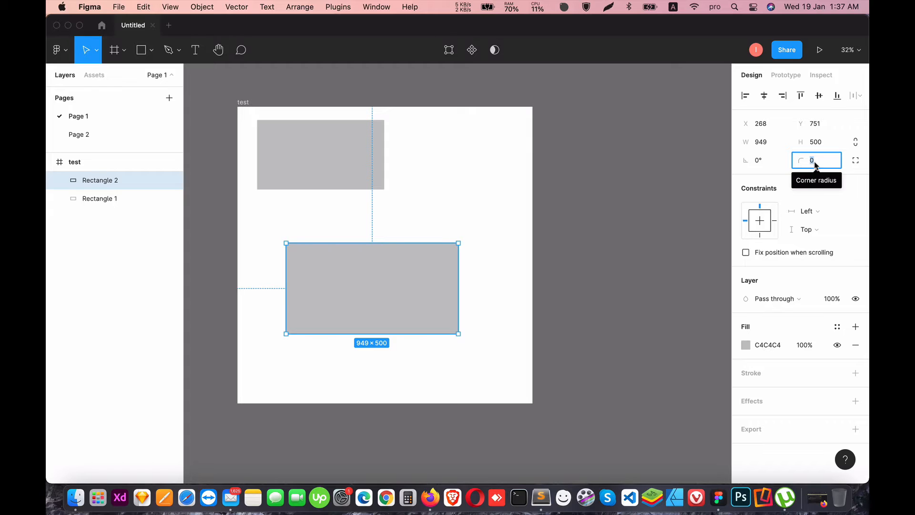
text(1)
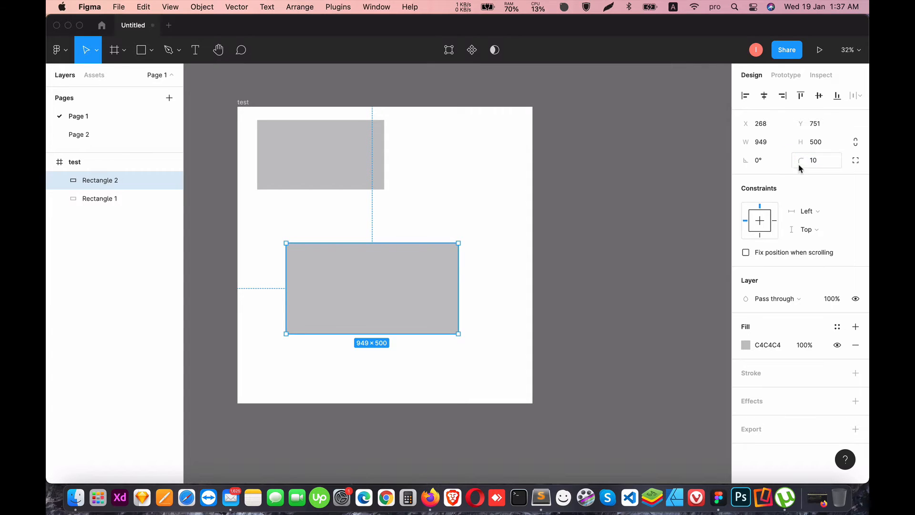
Reduce the second rectangle's corner radius to 0 with its corner handle and move the rectangle to about X 227, Y 663
click(482, 261)
click(419, 275)
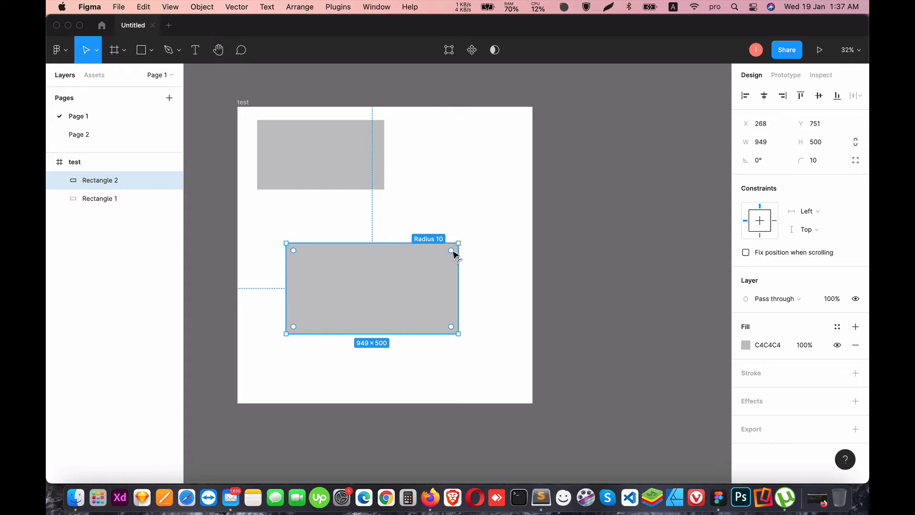
drag(452, 255, 480, 273)
mouse_move(416, 279)
mouse_down()
mouse_move(398, 253)
mouse_move(399, 265)
mouse_move(409, 263)
mouse_up()
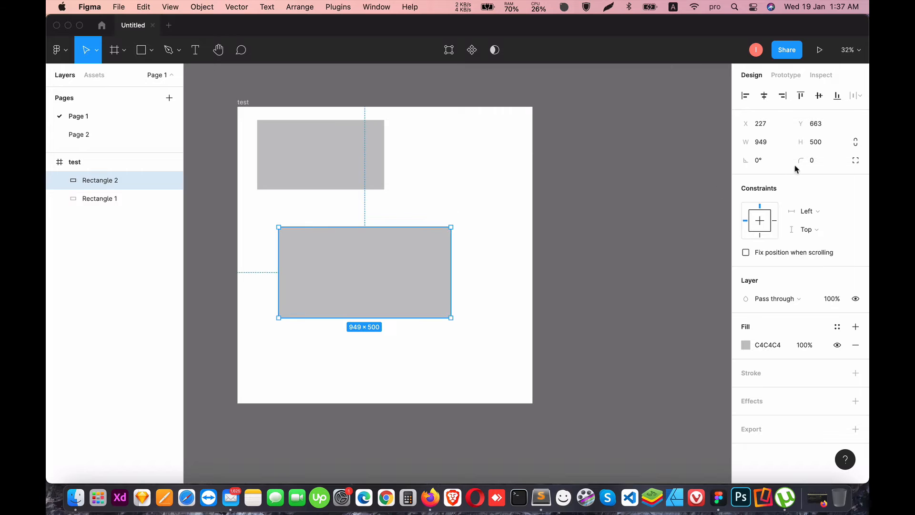
Switch the second rectangle to independent corners and set only its top-right corner radius to 50
click(820, 161)
click(856, 161)
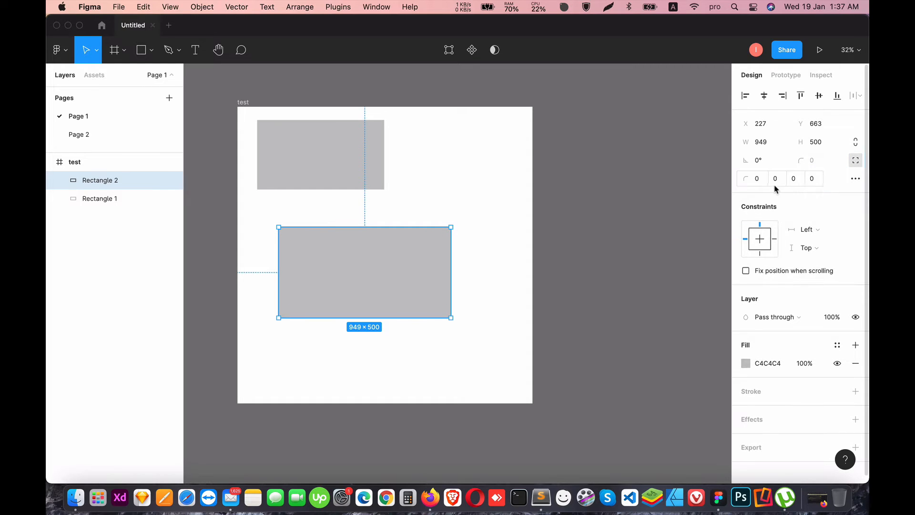
click(760, 180)
key(Return)
click(419, 369)
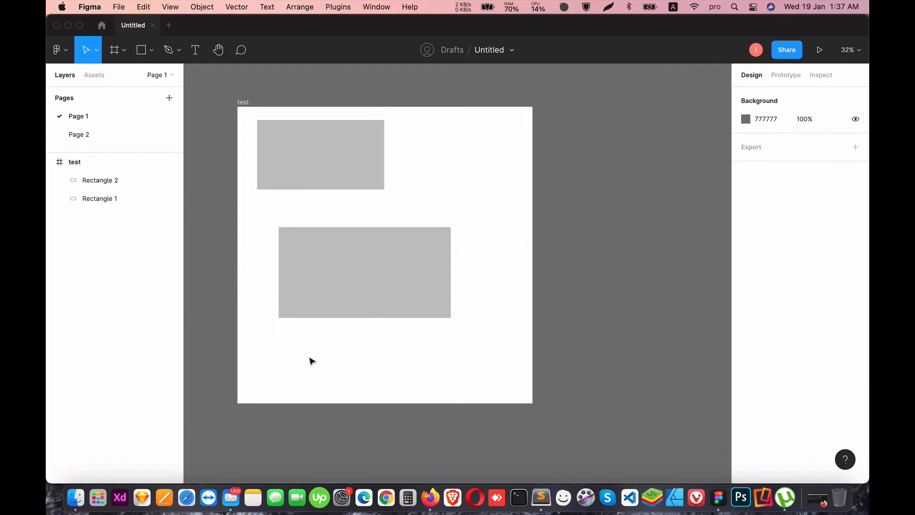
click(329, 296)
click(777, 179)
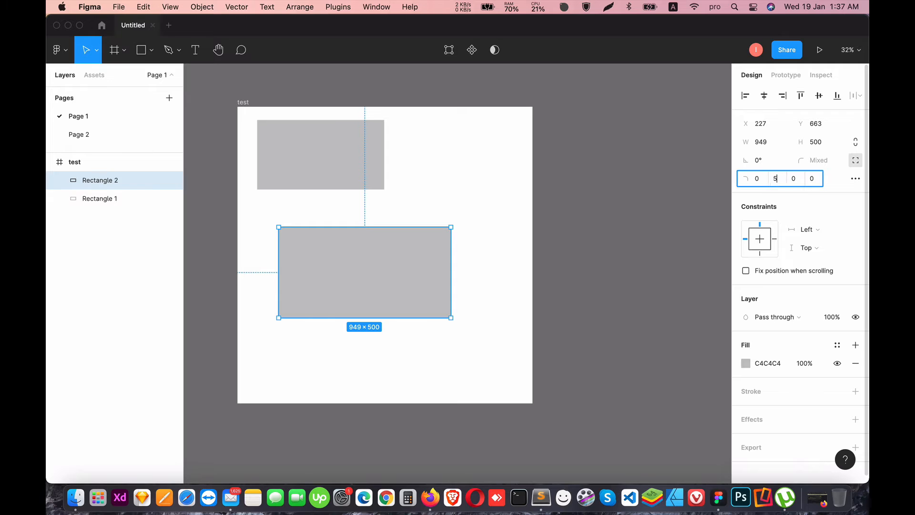
text(5)
key(Return)
click(516, 298)
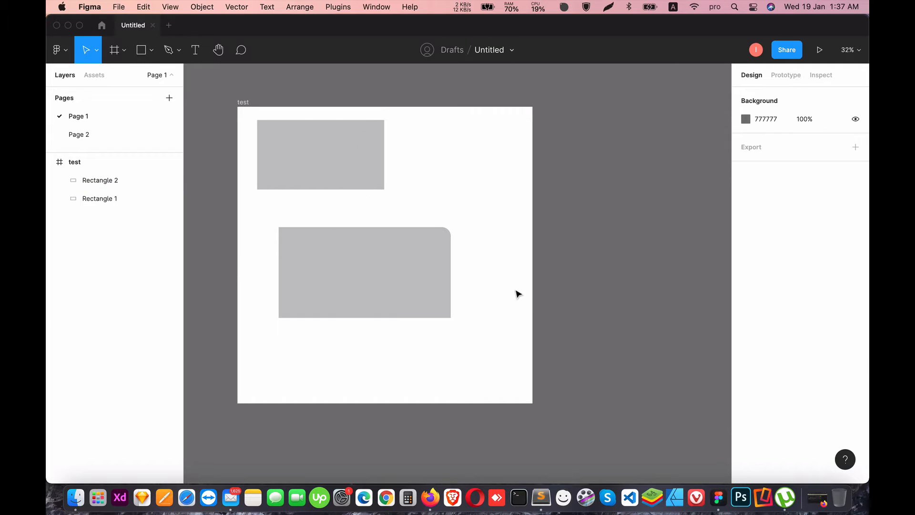
Delete the second rectangle and draw a new one about 826 × 255 in its place, at about X 340, Y 789
drag(403, 274, 391, 265)
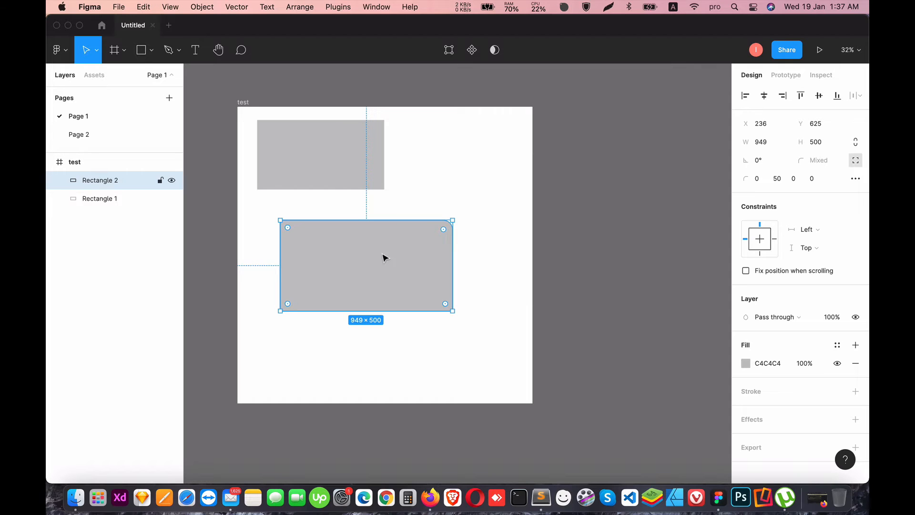
key(Delete)
click(151, 50)
click(151, 78)
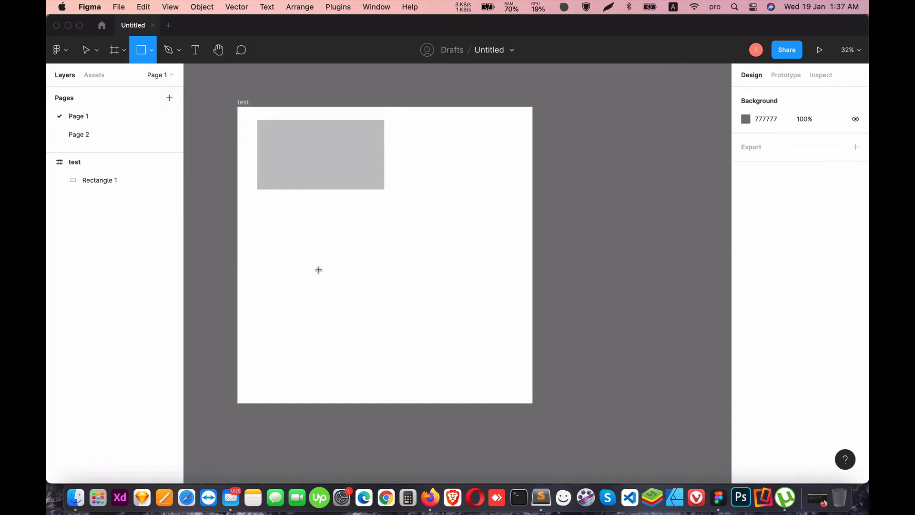
drag(288, 237, 437, 283)
mouse_move(349, 260)
mouse_down()
mouse_move(385, 270)
mouse_move(348, 266)
mouse_up()
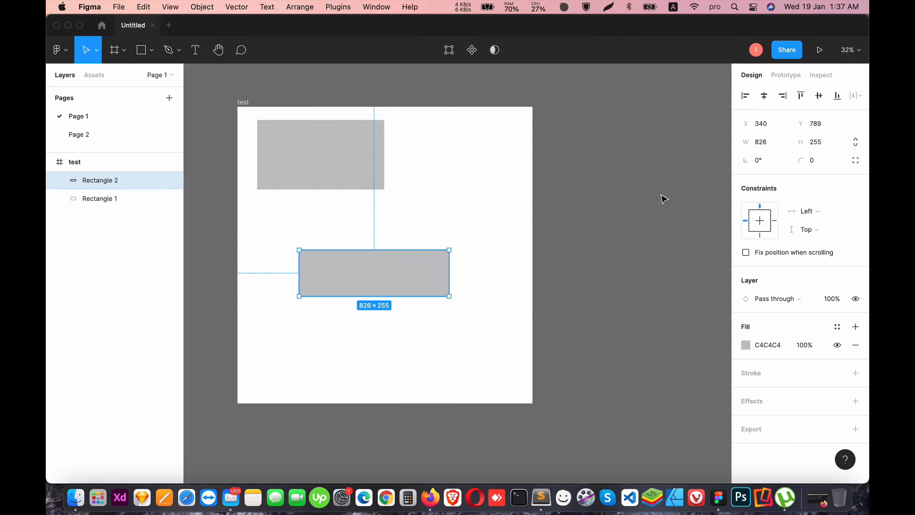
Set the new rectangle's corner radius to 10 and move it to about X 324, Y 707
click(816, 167)
click(406, 329)
drag(362, 268, 359, 253)
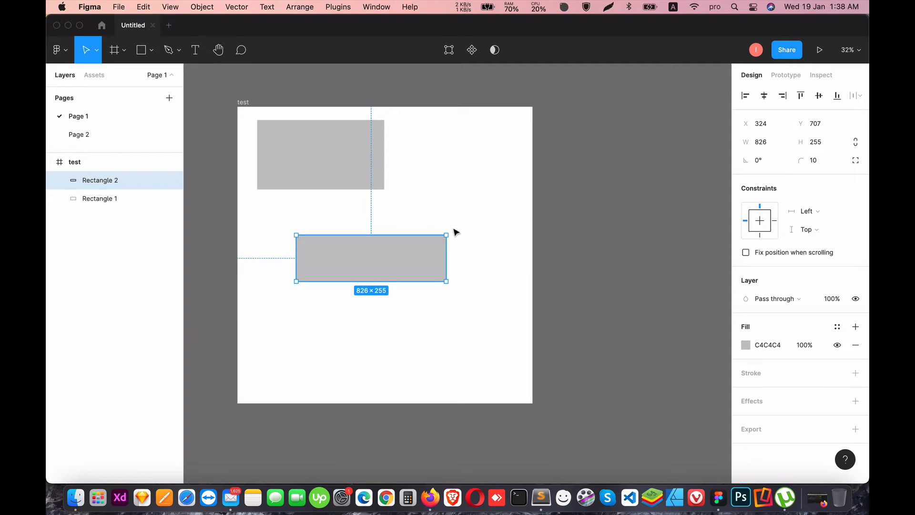
Show the new rectangle's independent corner radii and examine its corner smoothing settings
click(855, 161)
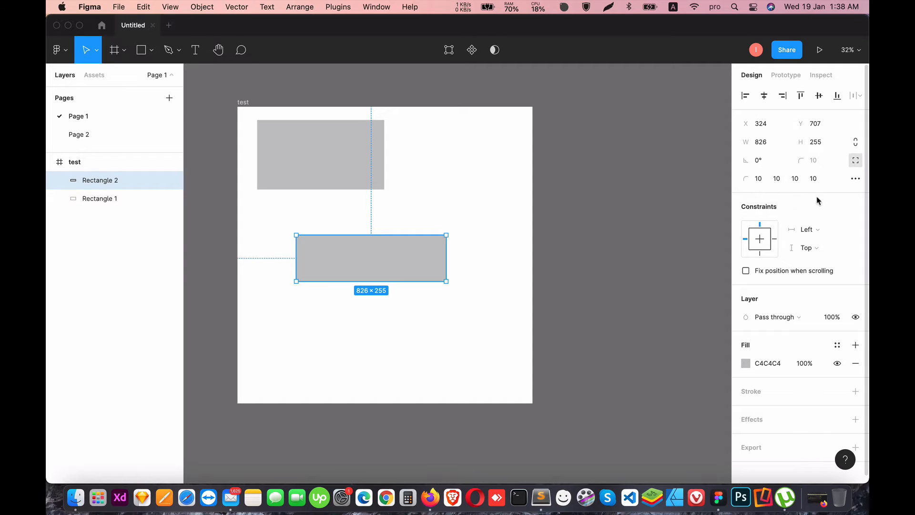
click(857, 180)
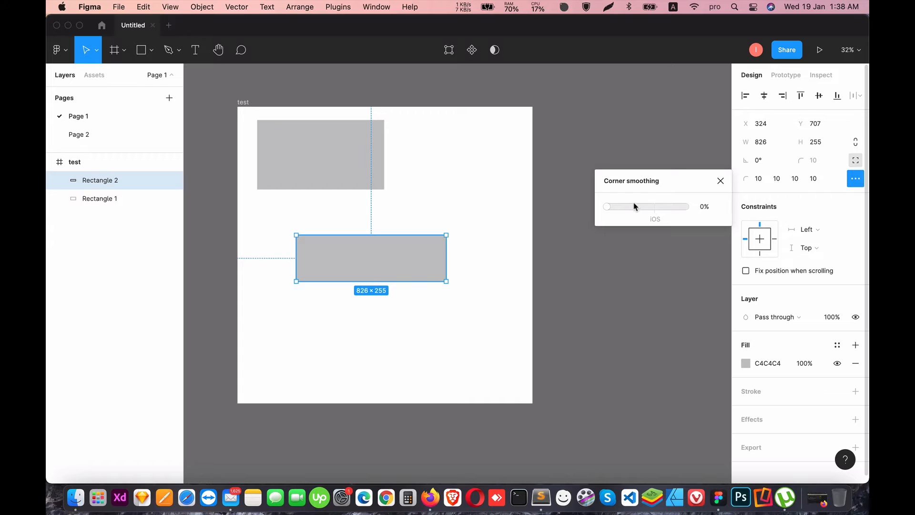
click(432, 306)
click(391, 262)
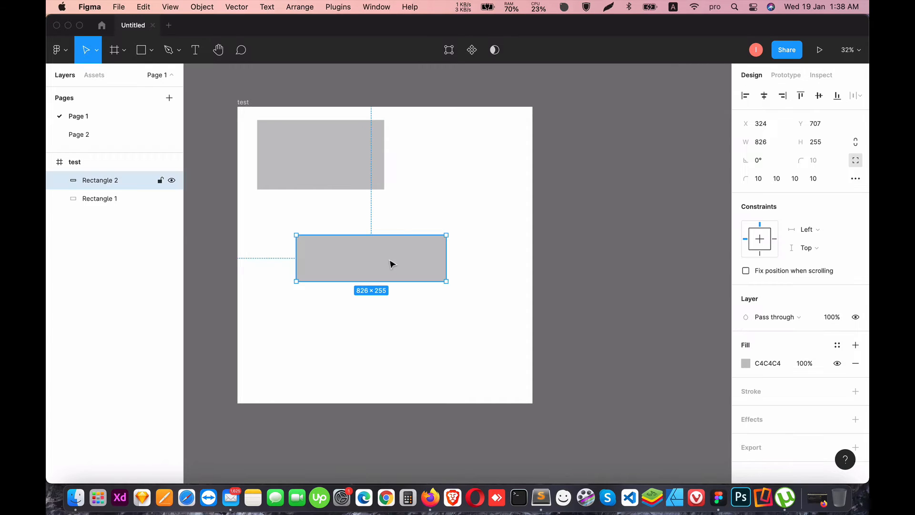
click(766, 182)
click(855, 180)
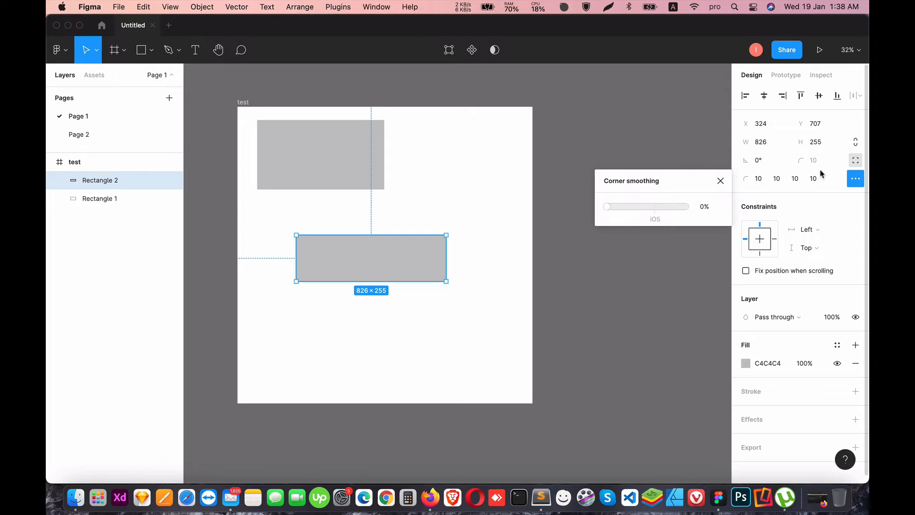
click(847, 181)
click(847, 181)
click(847, 181)
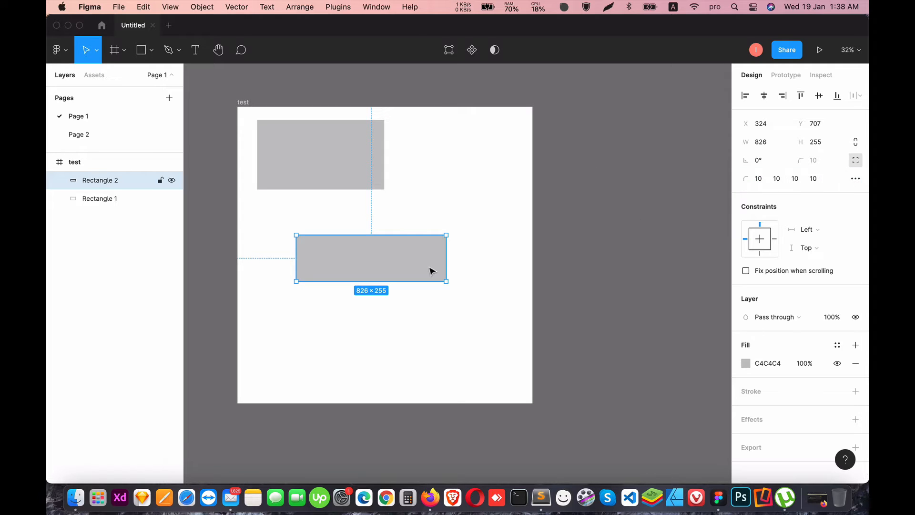
Enter vector editing on the lower rectangle, set its corner radius to 50 and leave the edit mode
click(453, 319)
click(437, 256)
click(474, 262)
click(390, 262)
double_click(390, 262)
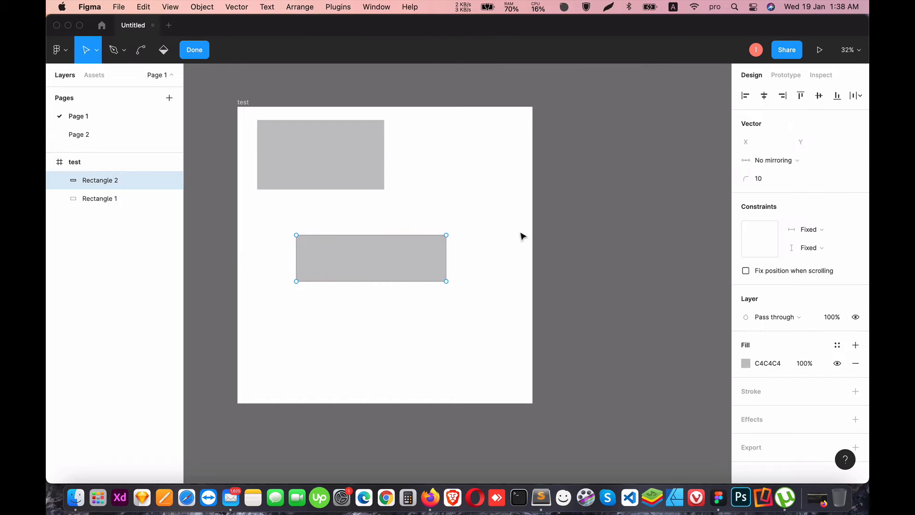
click(766, 182)
text(5)
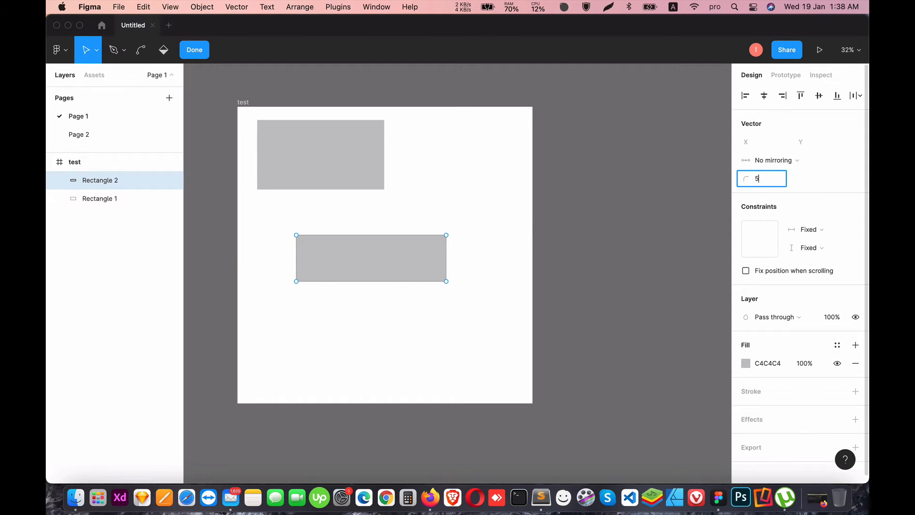
text(0)
key(Return)
key(Escape)
click(411, 301)
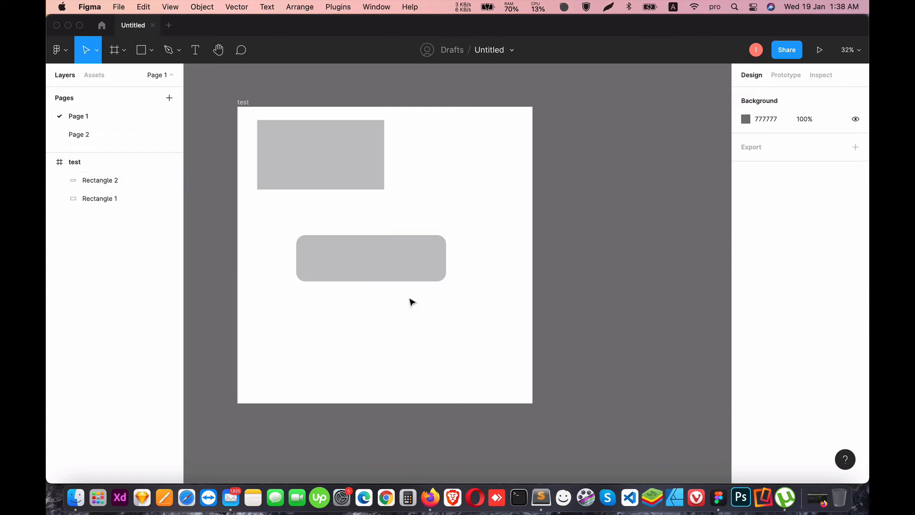
Set the lower rectangle's corner smoothing to 100%
click(397, 245)
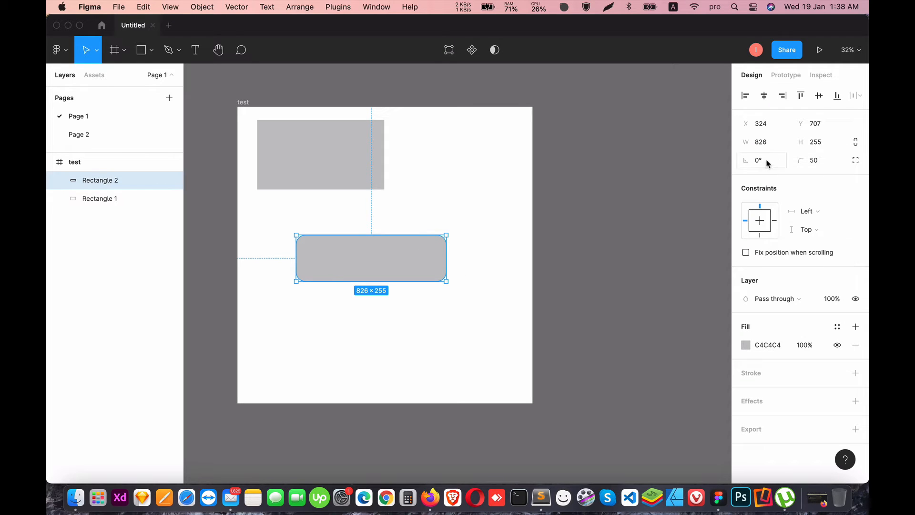
click(857, 162)
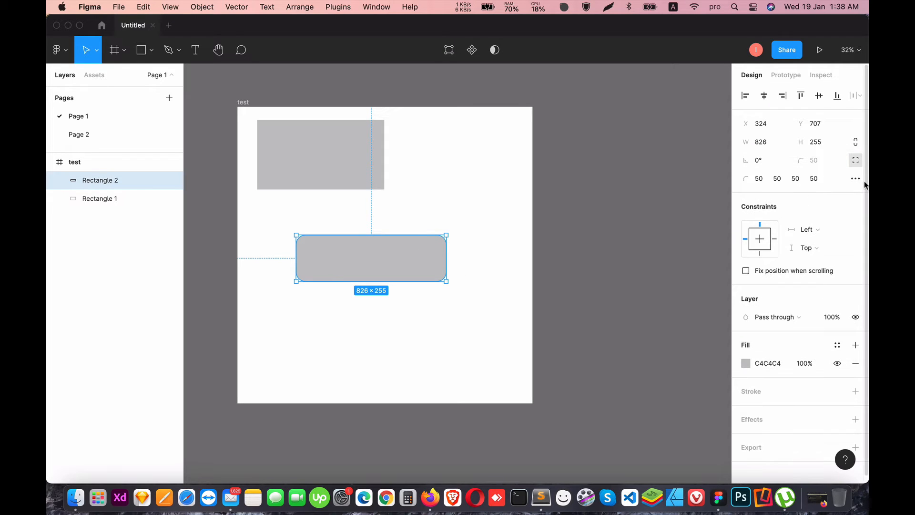
click(857, 179)
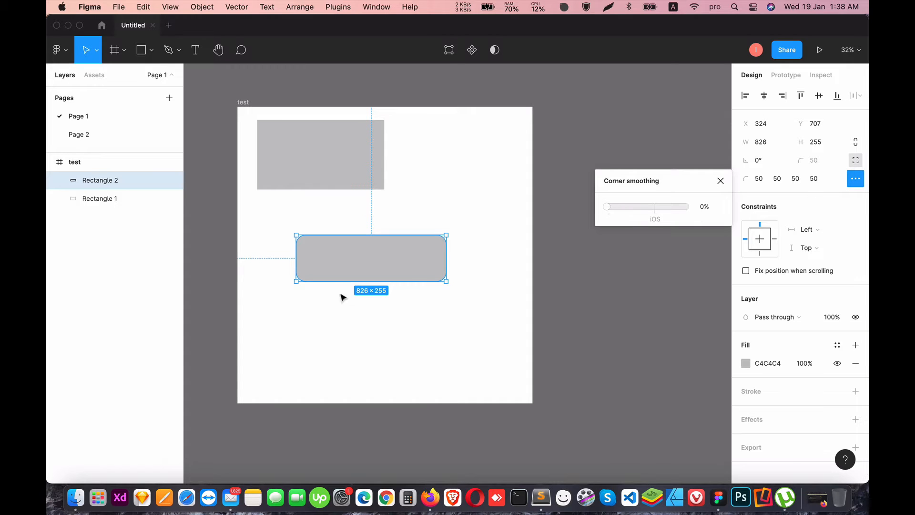
click(358, 316)
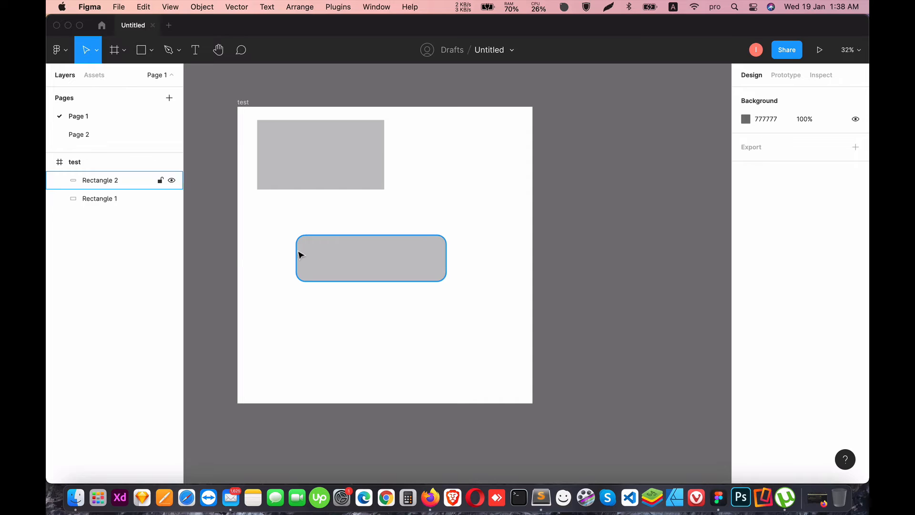
click(340, 256)
click(856, 178)
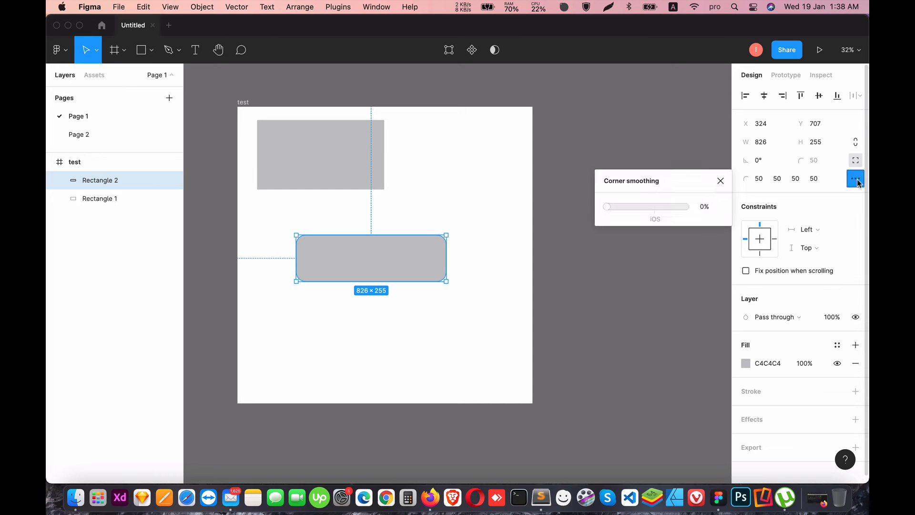
drag(608, 209, 707, 210)
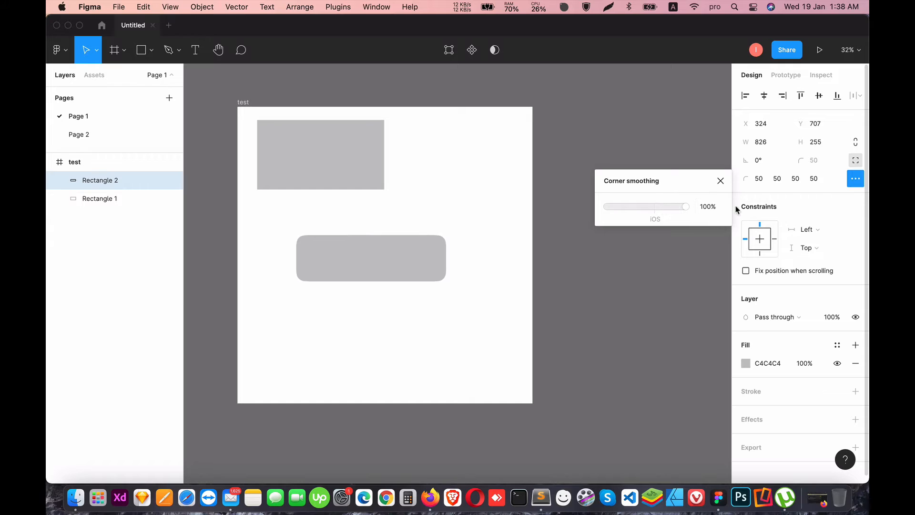
click(410, 313)
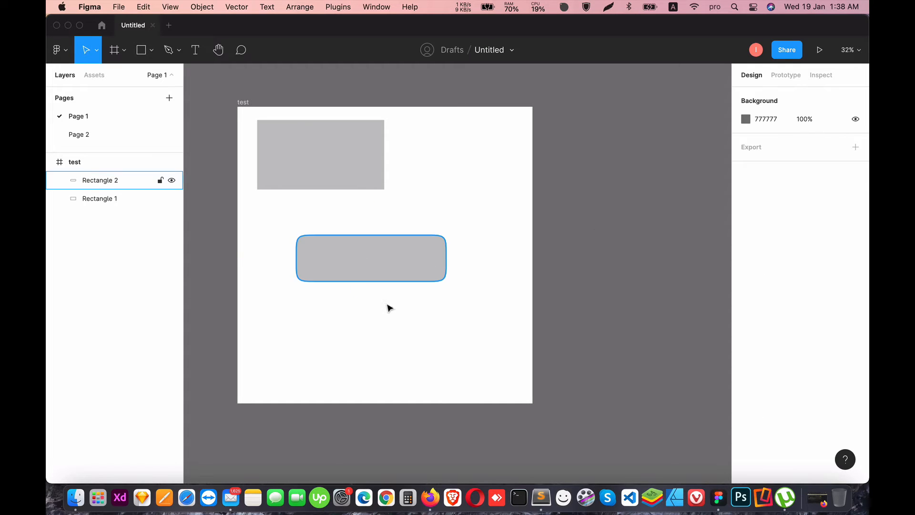
Change the lower rectangle's solid fill to the magenta colour D43CE1
click(377, 261)
click(746, 363)
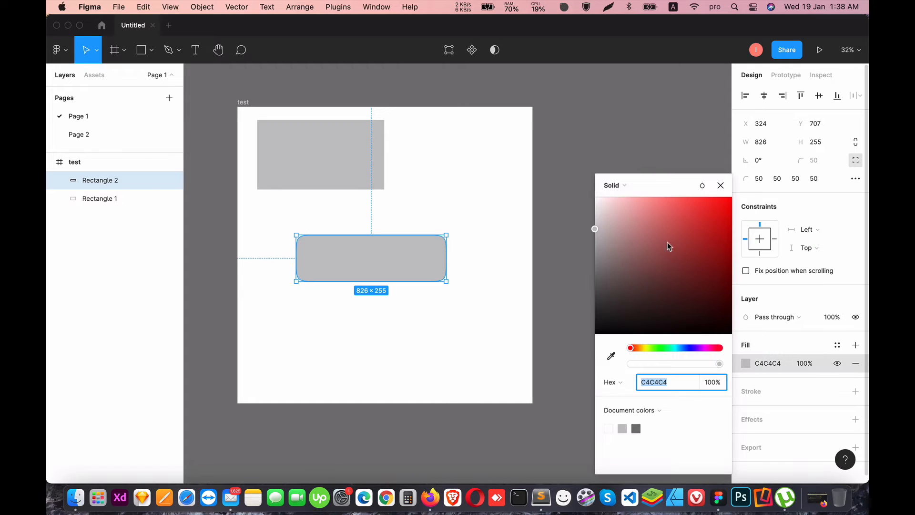
click(684, 200)
drag(688, 348, 704, 348)
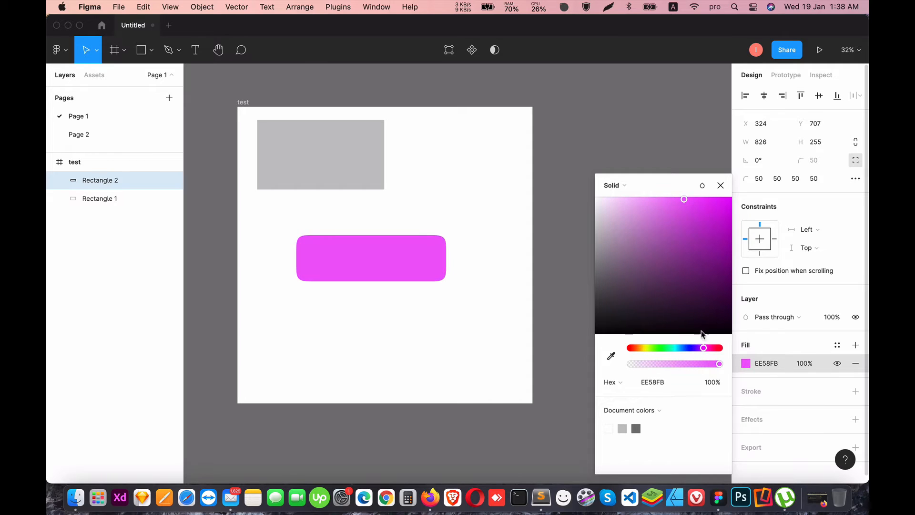
click(693, 218)
drag(694, 220, 696, 213)
Try a linear gradient fill on the magenta rectangle, return it to a solid fill and close the colour settings
click(615, 185)
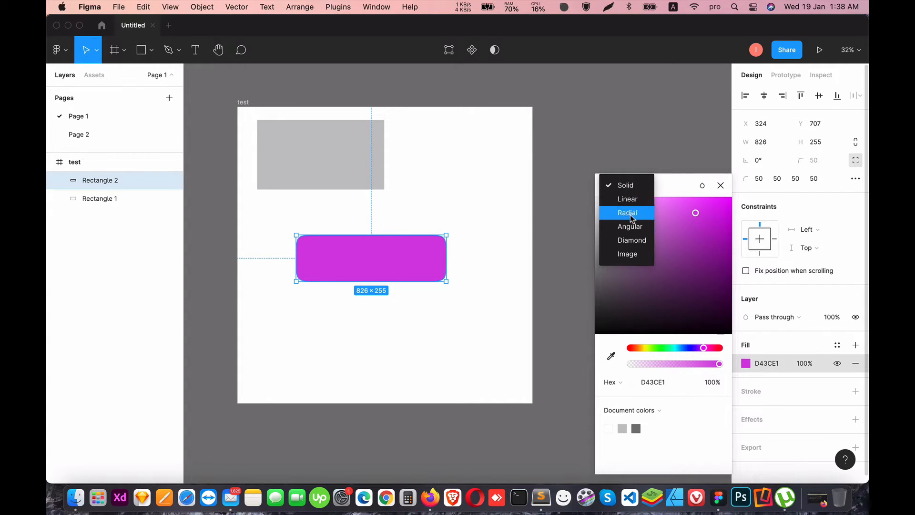
click(629, 199)
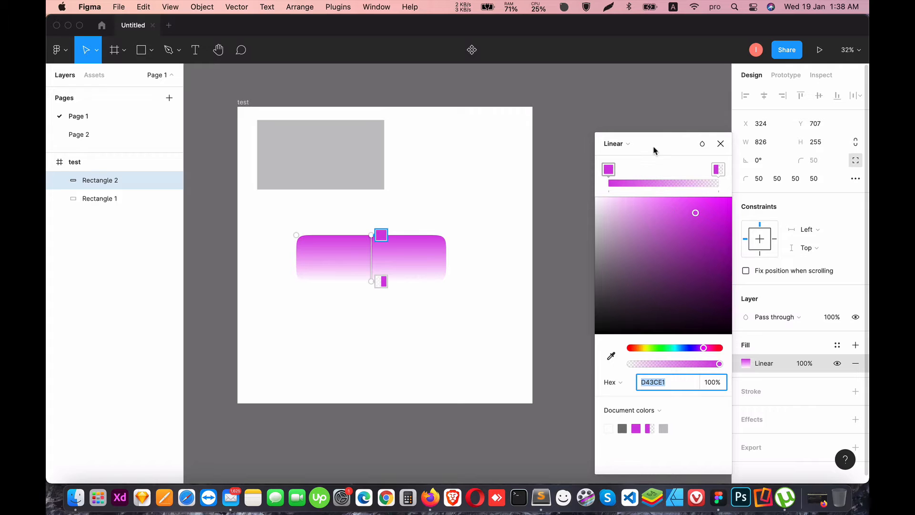
click(615, 143)
click(625, 132)
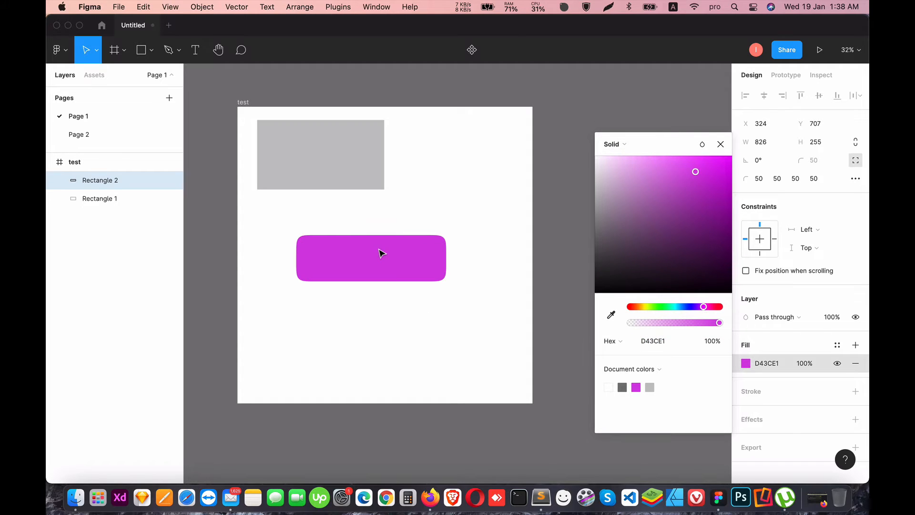
click(720, 144)
click(322, 376)
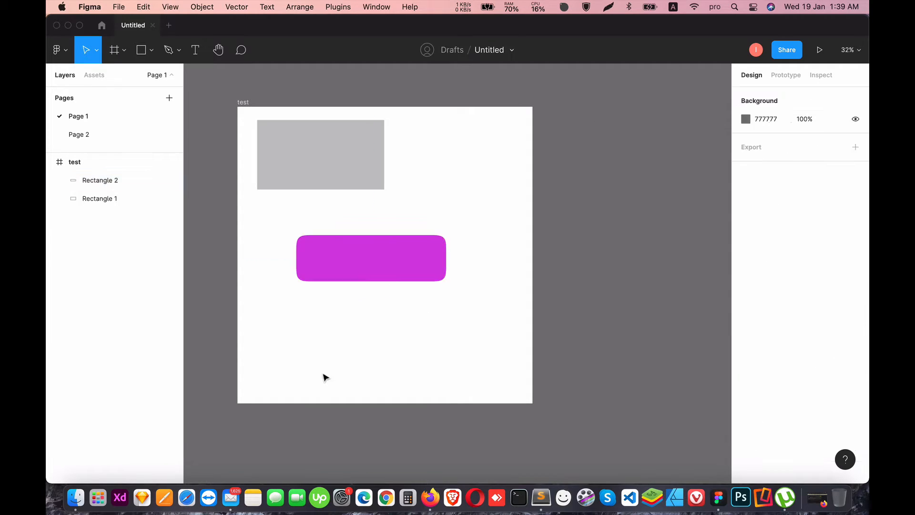
Move the magenta rectangle to about X 125, Y 502 and draw a horizontal line about 930 long below it, at about X 409, Y 991
drag(347, 263, 325, 238)
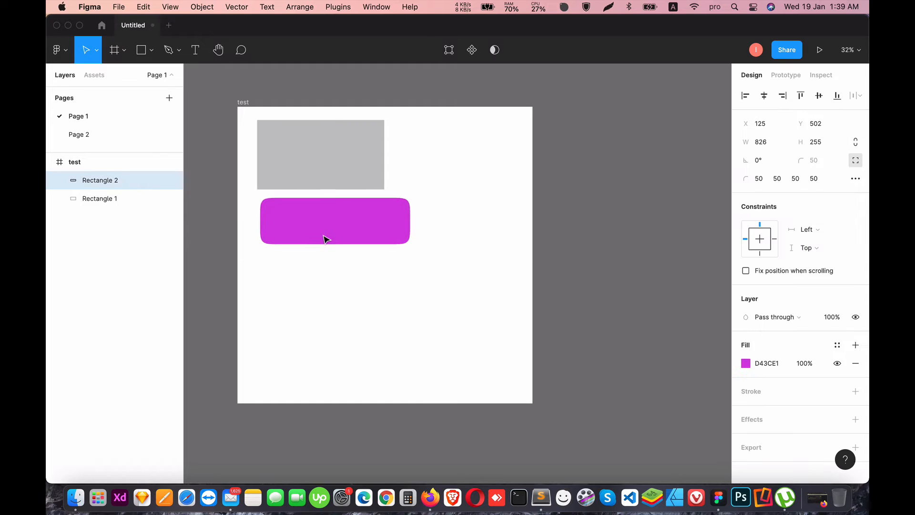
click(151, 49)
click(148, 104)
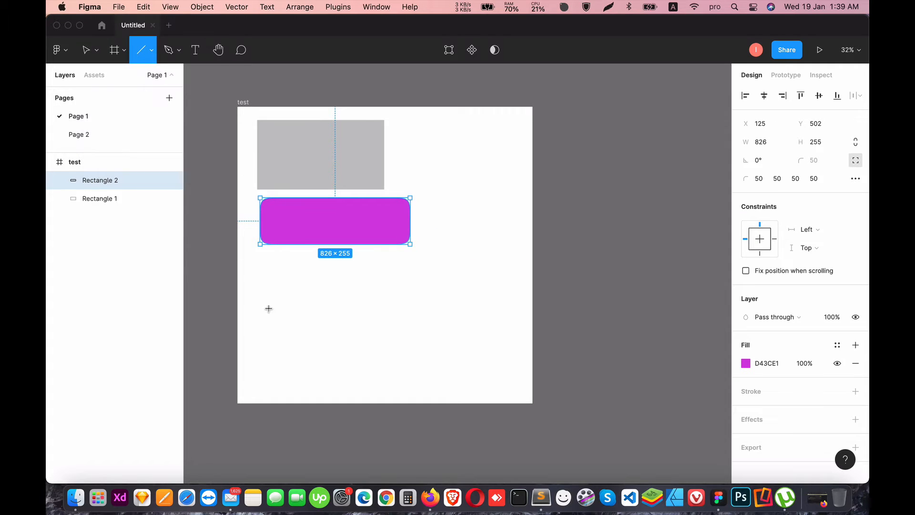
mouse_move(259, 292)
mouse_down()
mouse_move(426, 303)
mouse_move(435, 290)
mouse_move(496, 292)
mouse_move(426, 292)
mouse_up()
click(357, 321)
drag(354, 291, 415, 292)
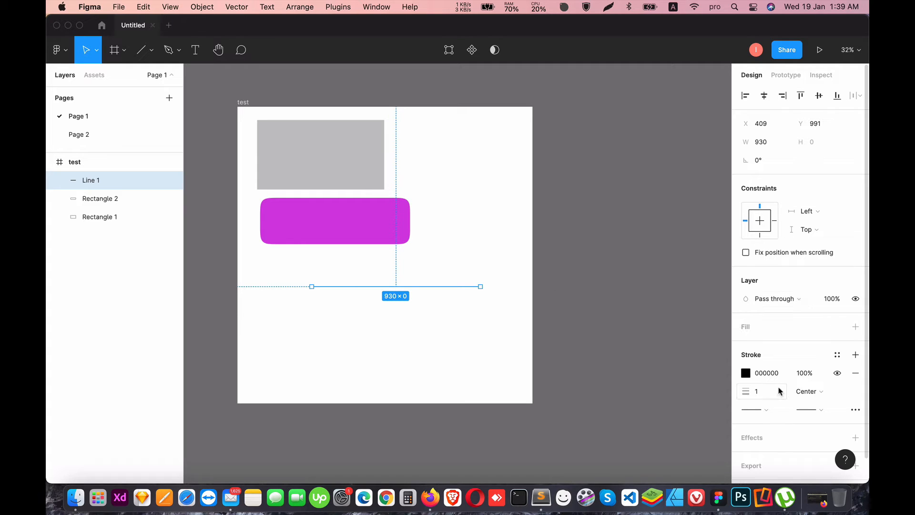
Set the horizontal line's stroke width to 5 and move the line to about X 344, Y 1026
click(763, 392)
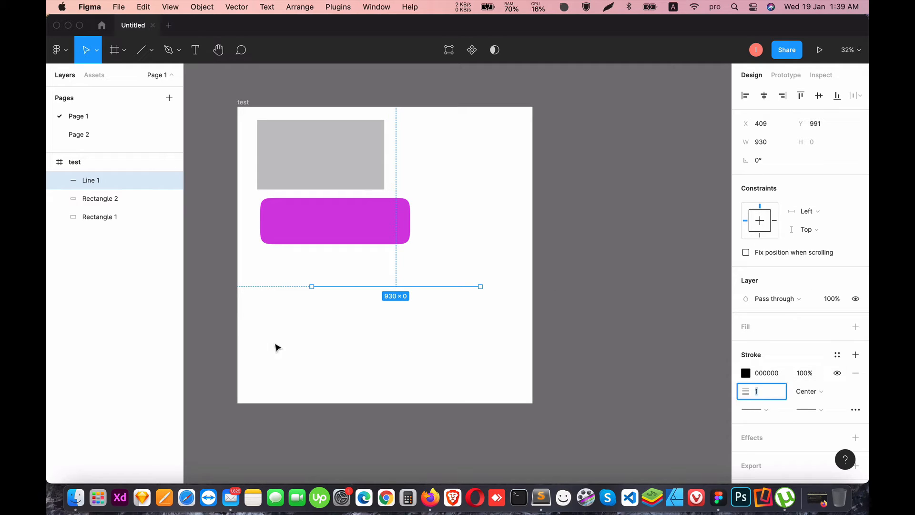
click(375, 305)
click(405, 287)
click(763, 396)
text(5)
key(Return)
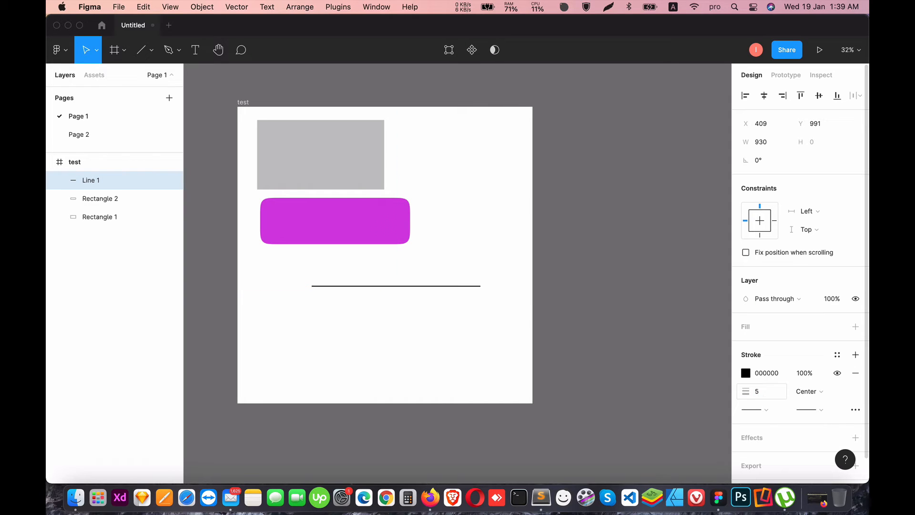
click(423, 301)
drag(439, 288, 429, 295)
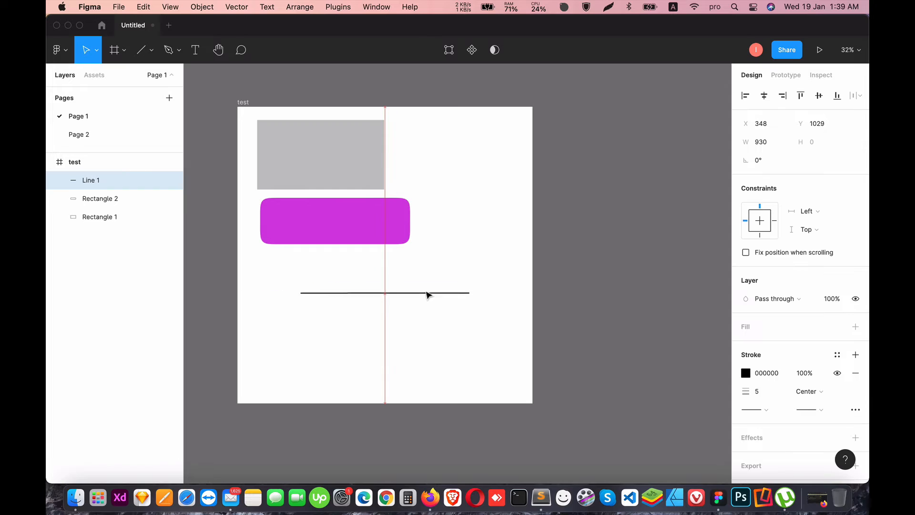
Try a line arrow and a triangle arrow on the line's start point, and return it to None
click(767, 411)
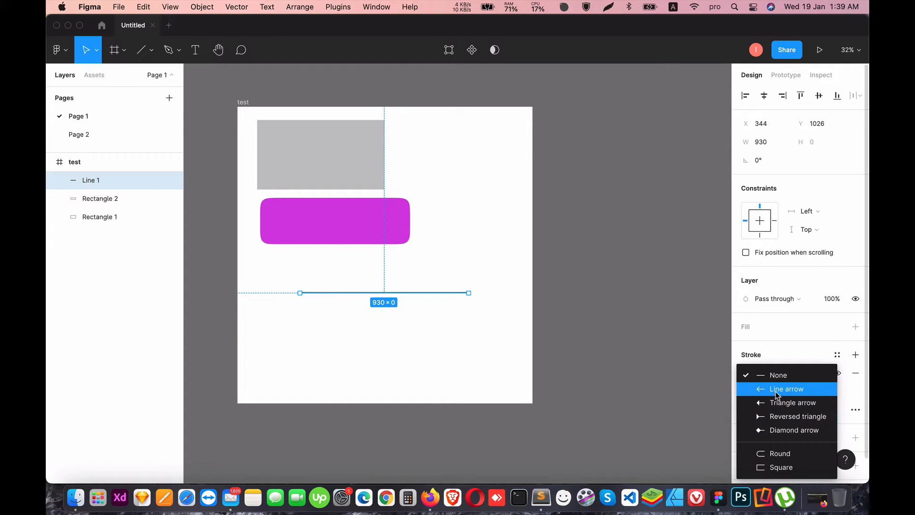
click(777, 396)
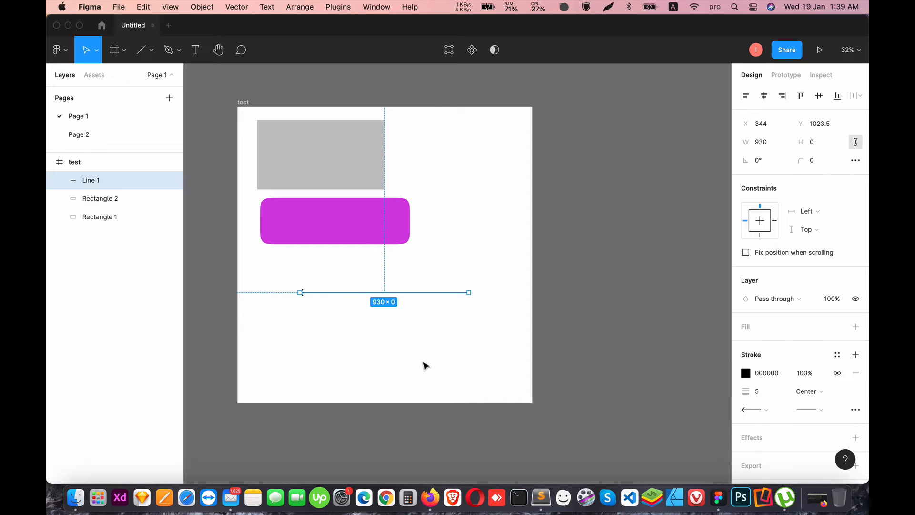
click(378, 300)
click(376, 294)
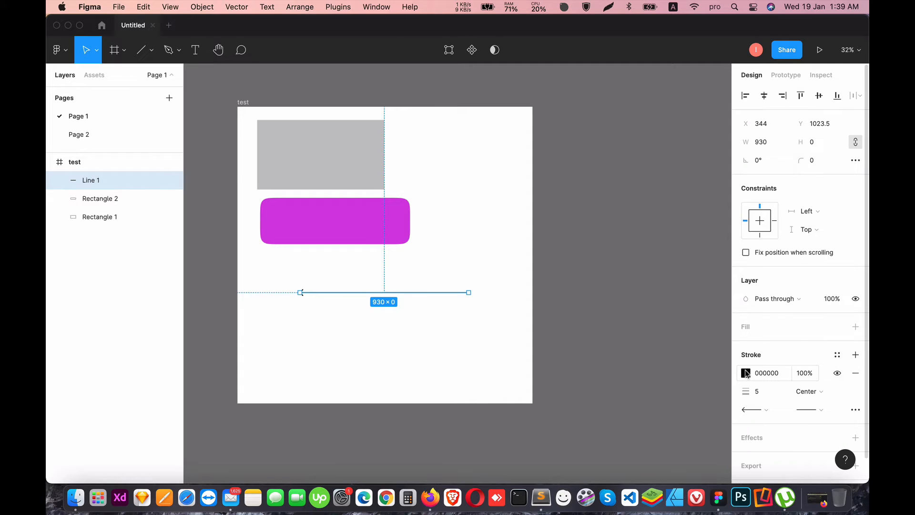
click(766, 410)
click(776, 423)
click(416, 341)
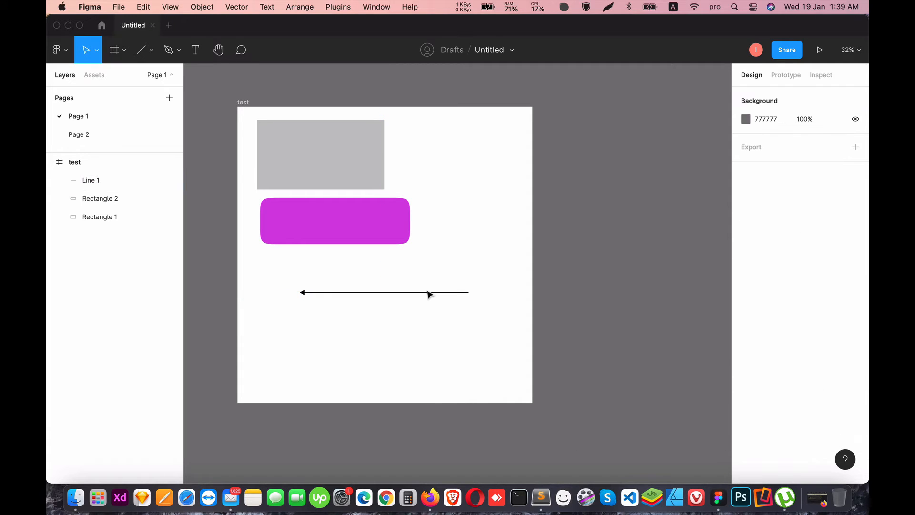
click(429, 293)
click(763, 410)
click(764, 381)
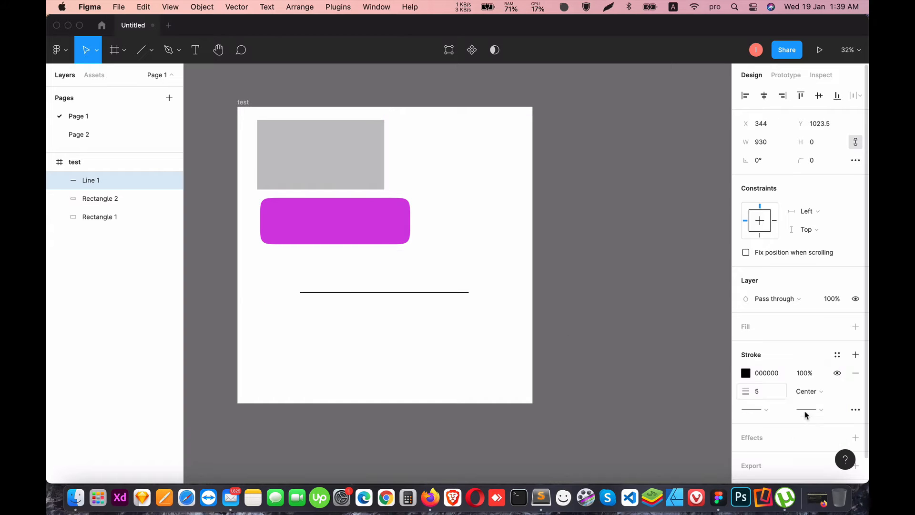
Try a line arrow on the line's end point and return it to None
click(814, 413)
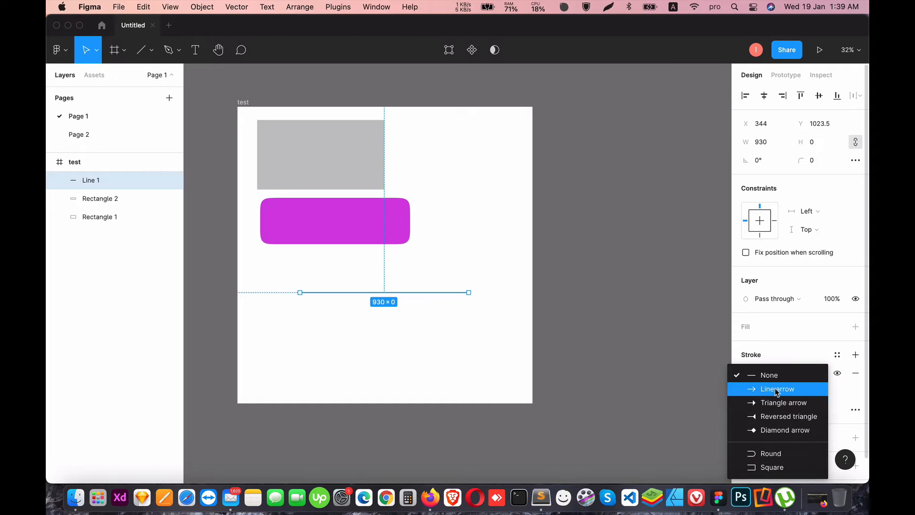
click(774, 390)
click(453, 302)
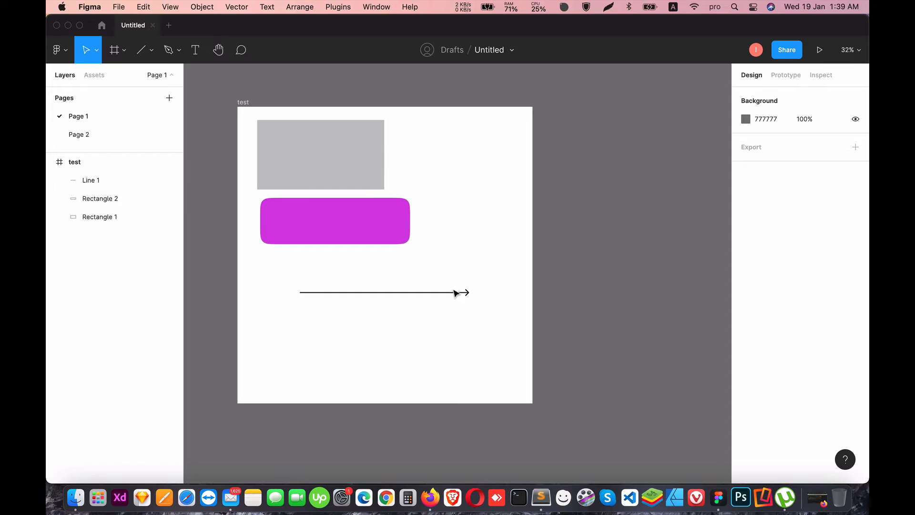
click(455, 292)
click(812, 409)
click(807, 396)
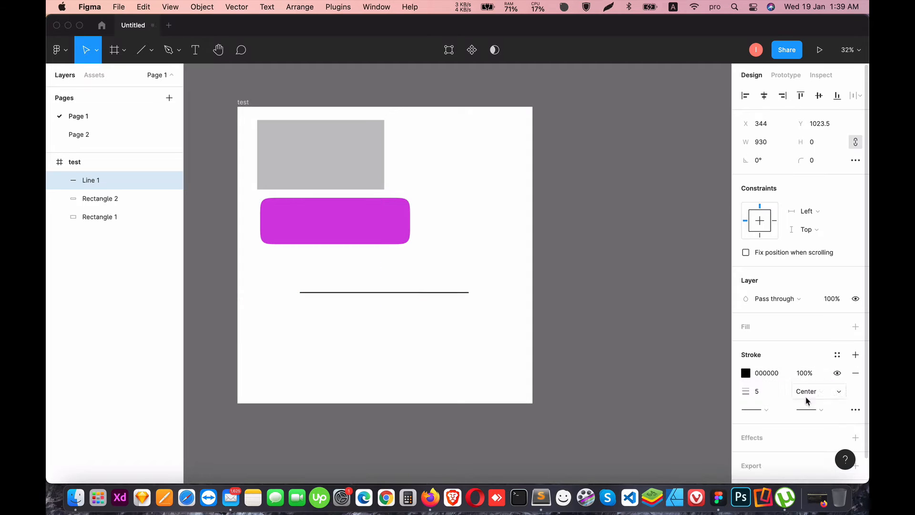
Change the line's stroke style to Dash in the advanced stroke settings
click(856, 410)
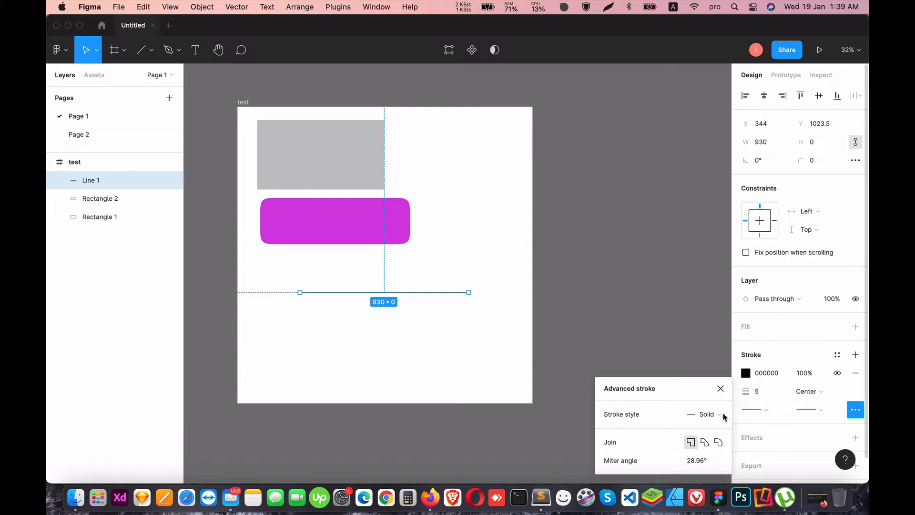
click(705, 415)
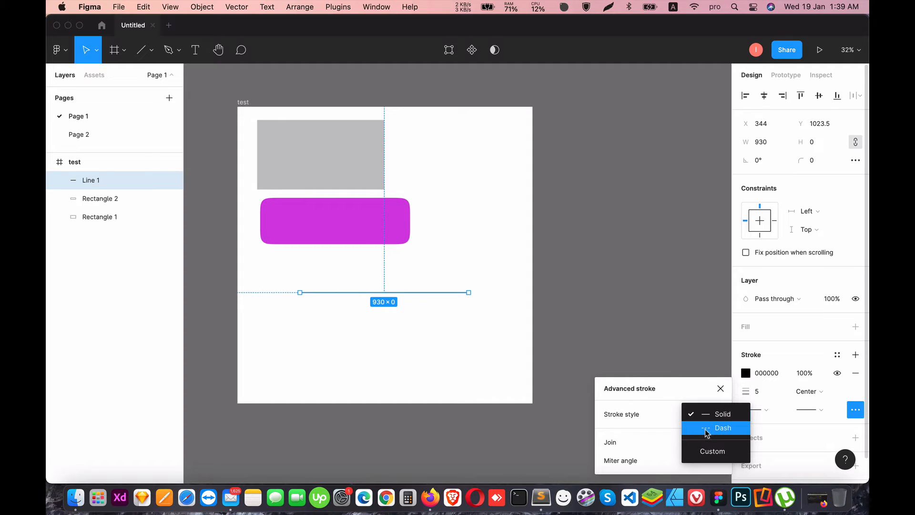
click(708, 428)
click(340, 350)
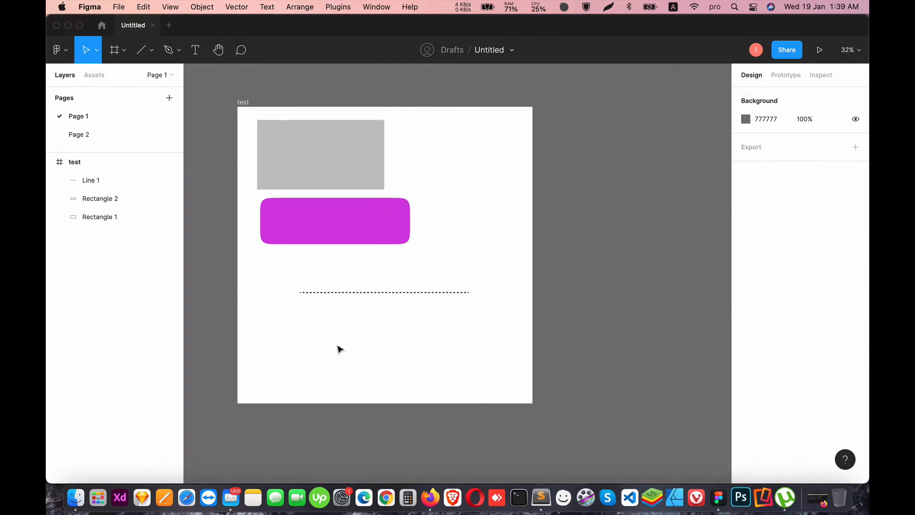
Set the dashed line's dash length to 20 in the advanced stroke settings
click(396, 292)
click(856, 410)
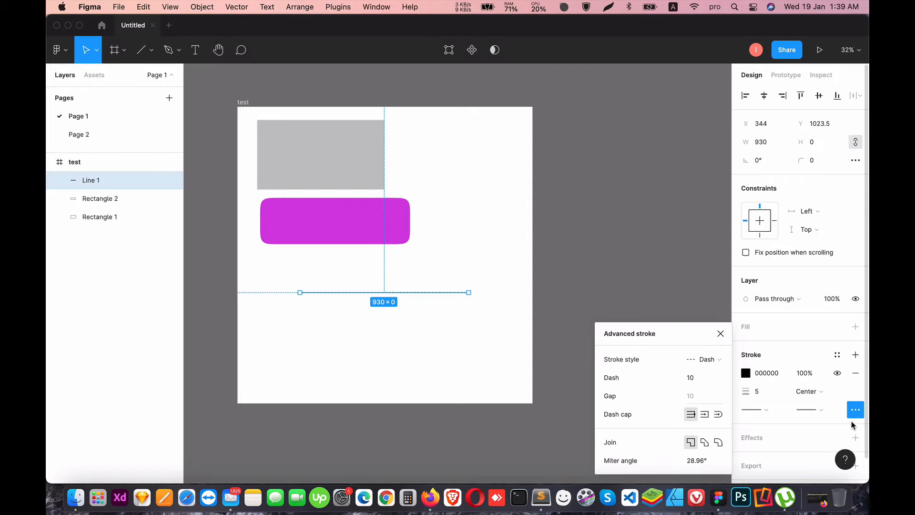
click(697, 364)
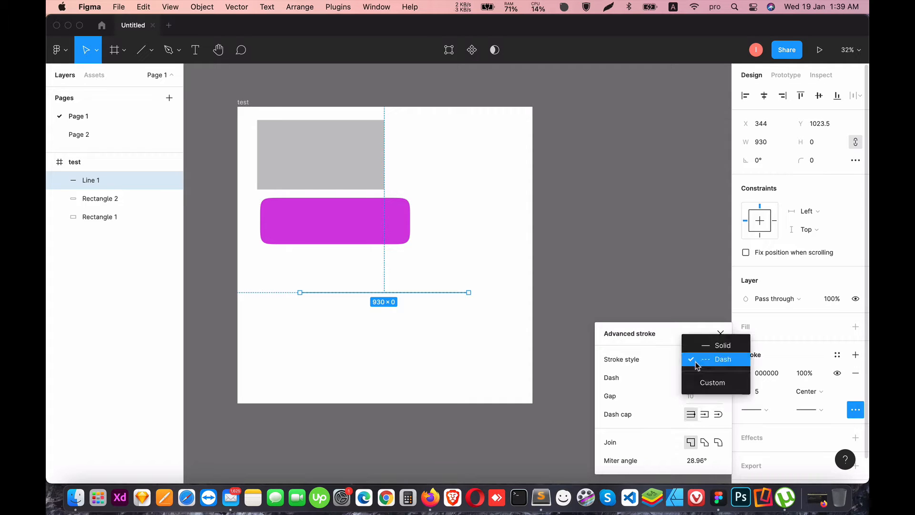
click(648, 413)
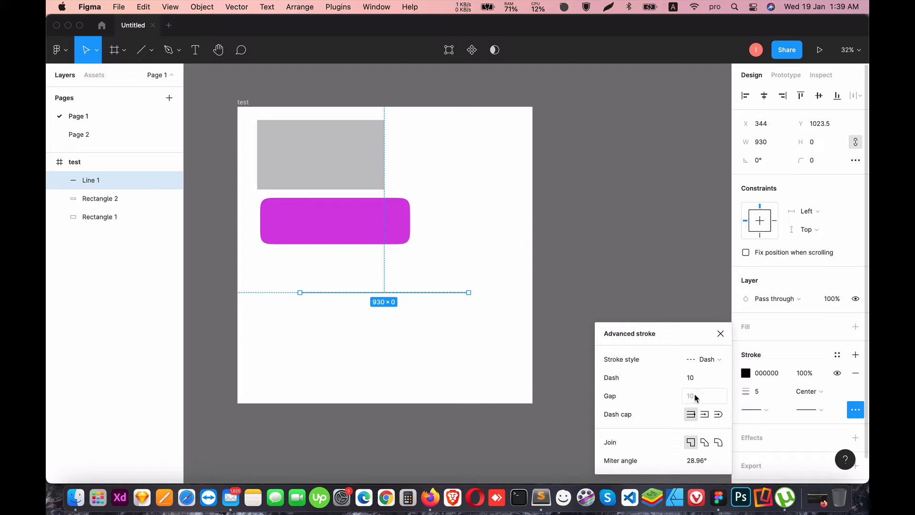
click(709, 384)
click(428, 339)
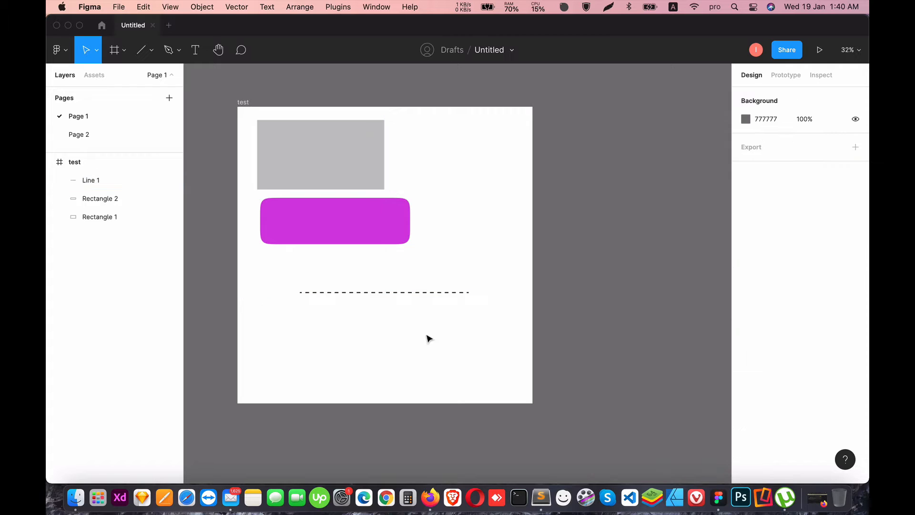
Change the dashed line's stroke colour to the light red F36363
key(super+equal)
click(430, 302)
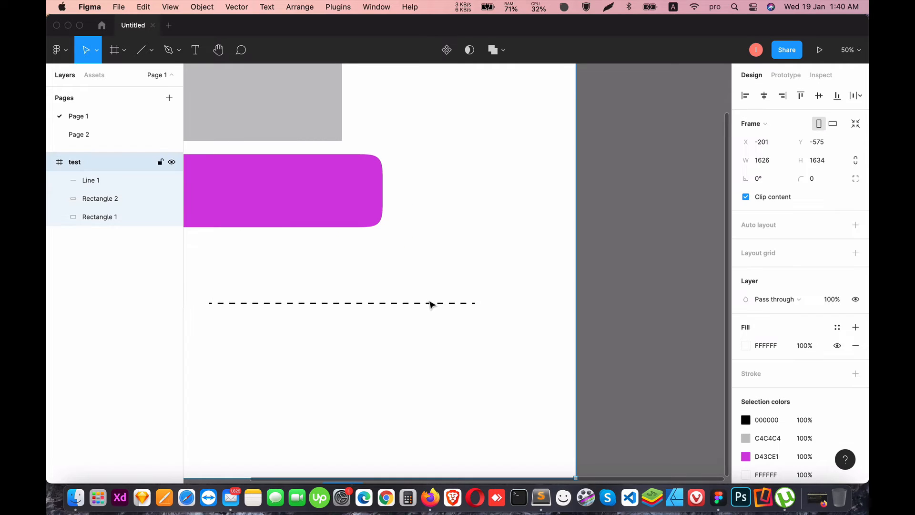
click(430, 303)
scroll(420, 325, left, 2)
scroll(421, 325, down, 1)
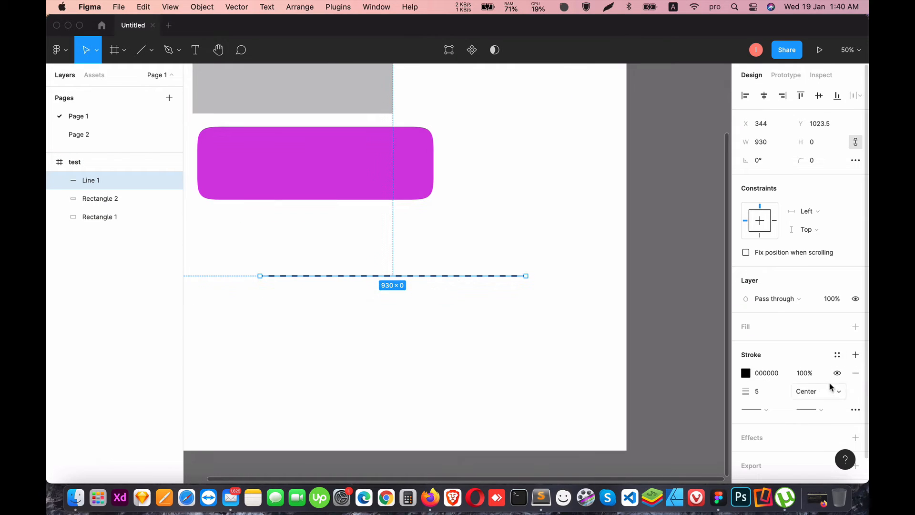
click(747, 373)
drag(660, 216, 677, 206)
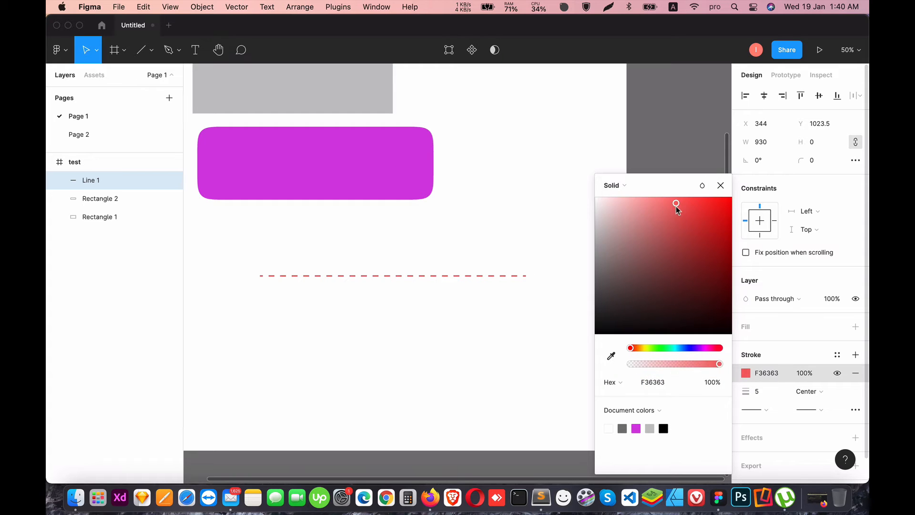
Return the red line's stroke style to Solid in the advanced stroke settings
click(855, 409)
click(703, 359)
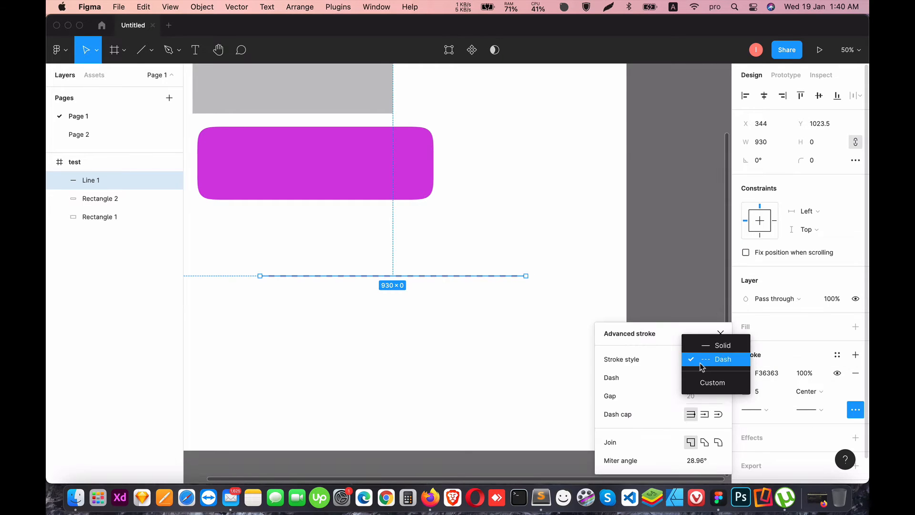
click(707, 347)
click(499, 322)
Move the red line just below the magenta rectangle, to about X 108, Y 817
drag(493, 276, 475, 234)
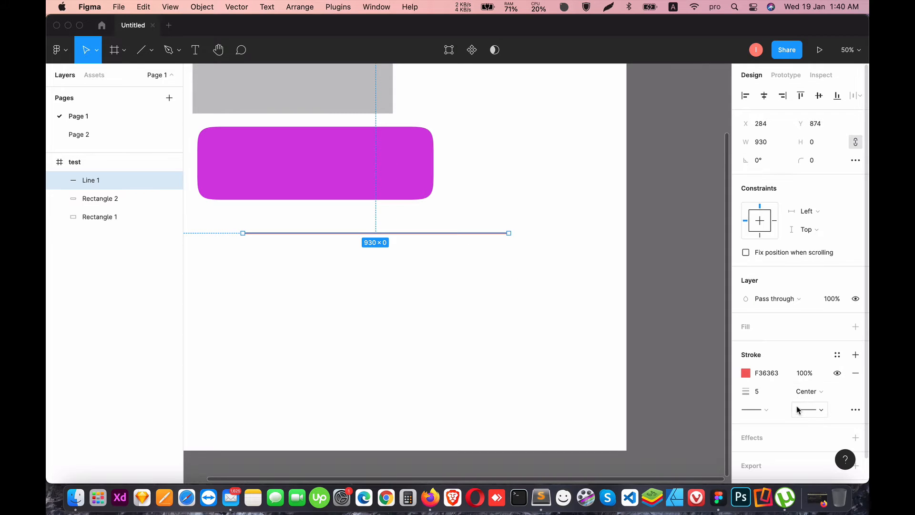
click(361, 307)
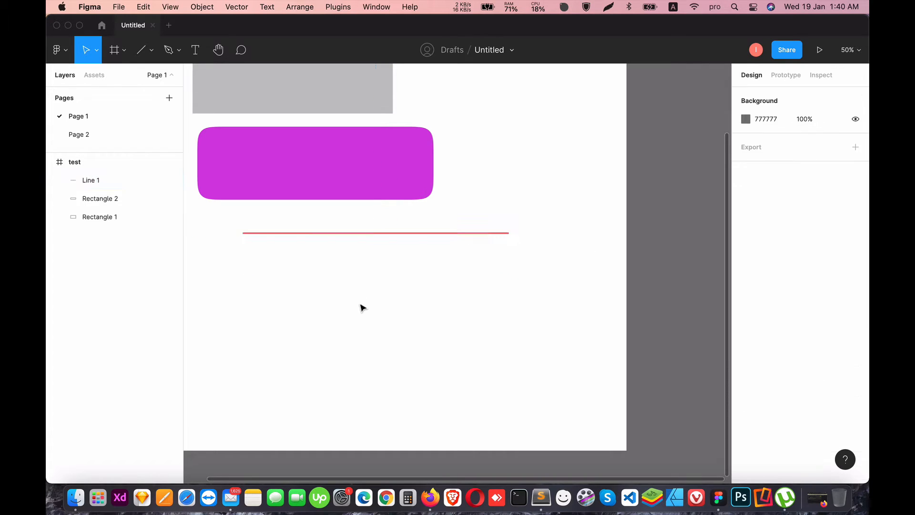
drag(366, 234, 325, 219)
drag(306, 264, 414, 299)
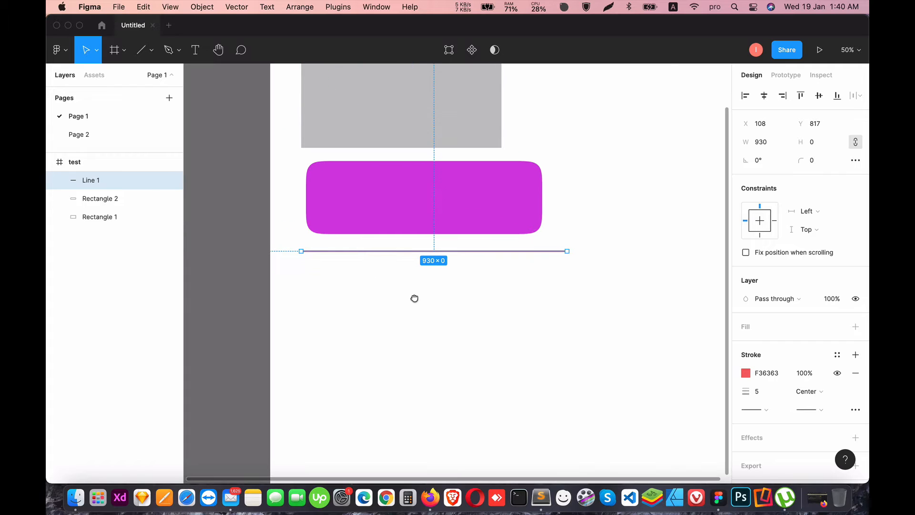
Draw a horizontal arrow about 982 long below the red line and move it to X 108, Y 909
click(152, 49)
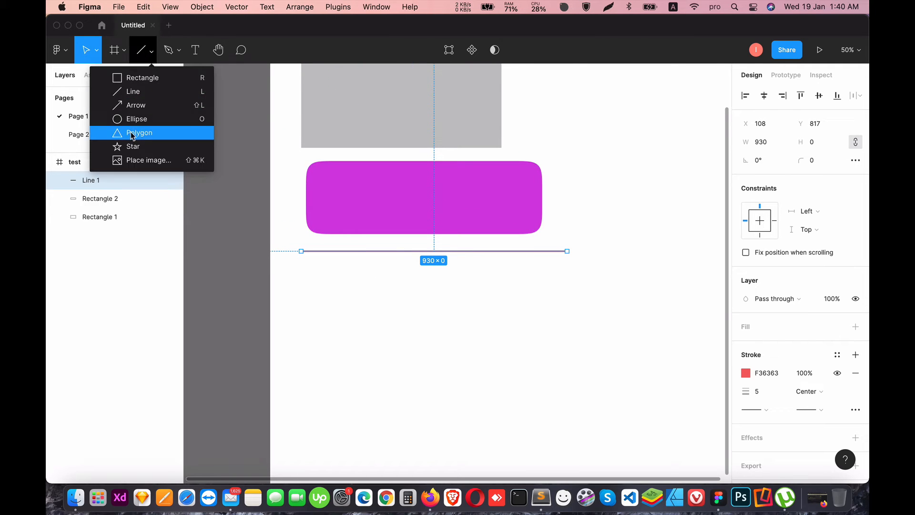
click(139, 105)
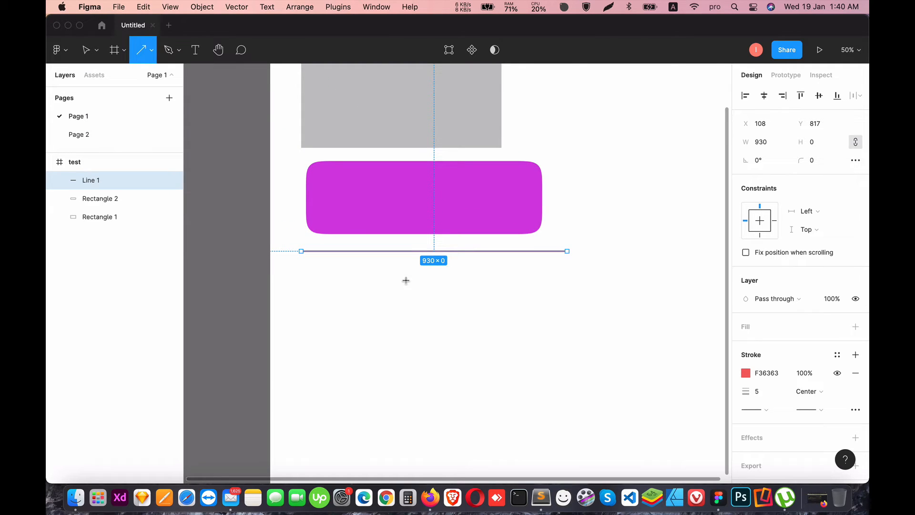
drag(322, 278, 603, 284)
click(595, 331)
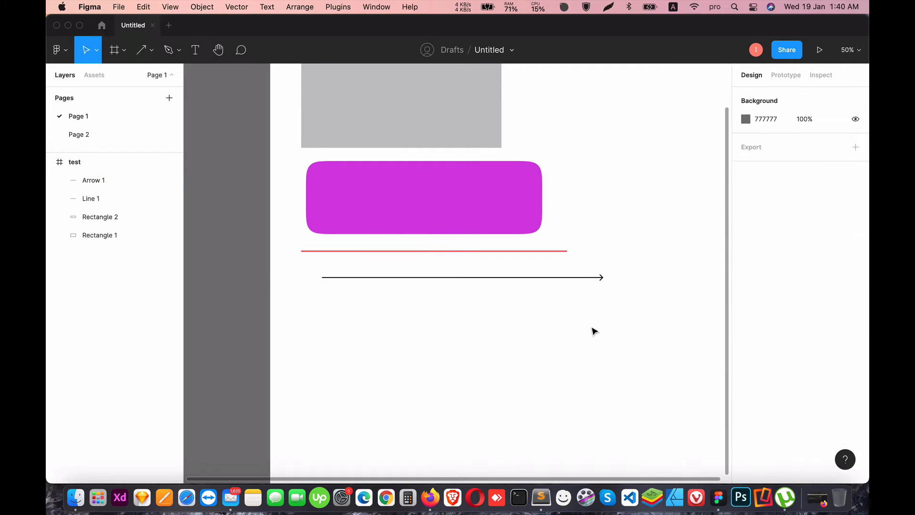
click(586, 279)
drag(563, 281, 564, 280)
Review the start-point arrow options of the red line without changing them, and select the black arrow
click(334, 257)
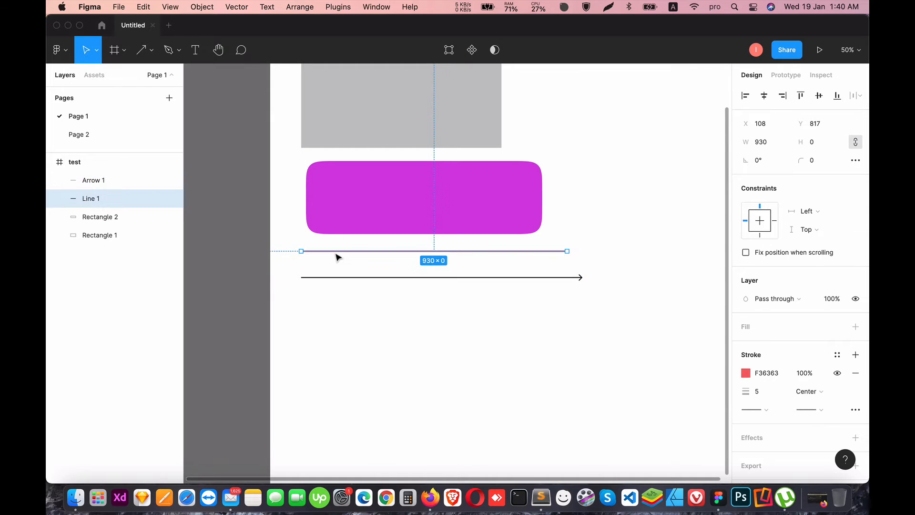
click(764, 411)
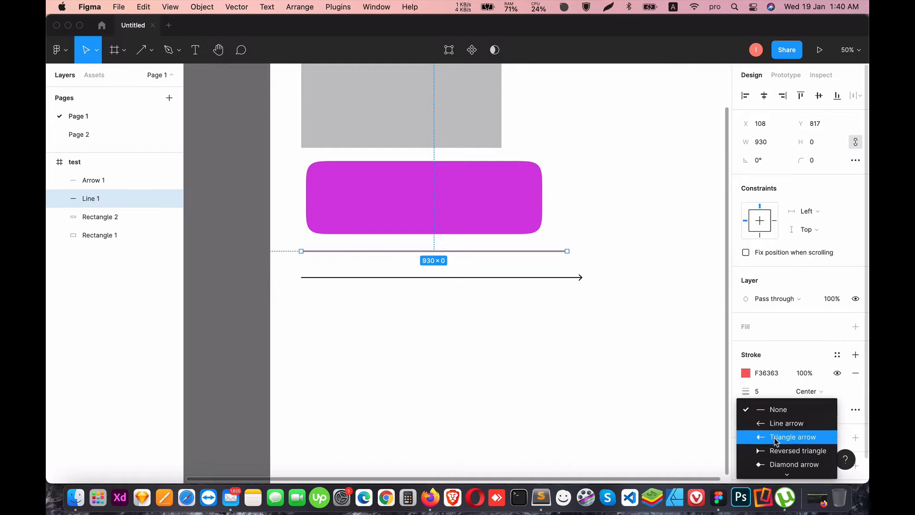
click(503, 300)
click(507, 285)
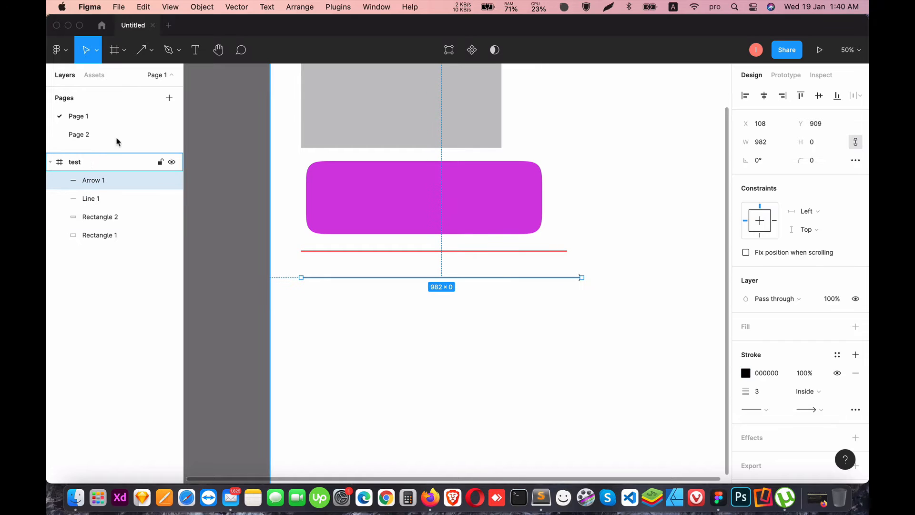
Reselect the Arrow tool and review the end-point arrow styles available for the black arrow without changing them
click(151, 50)
click(136, 106)
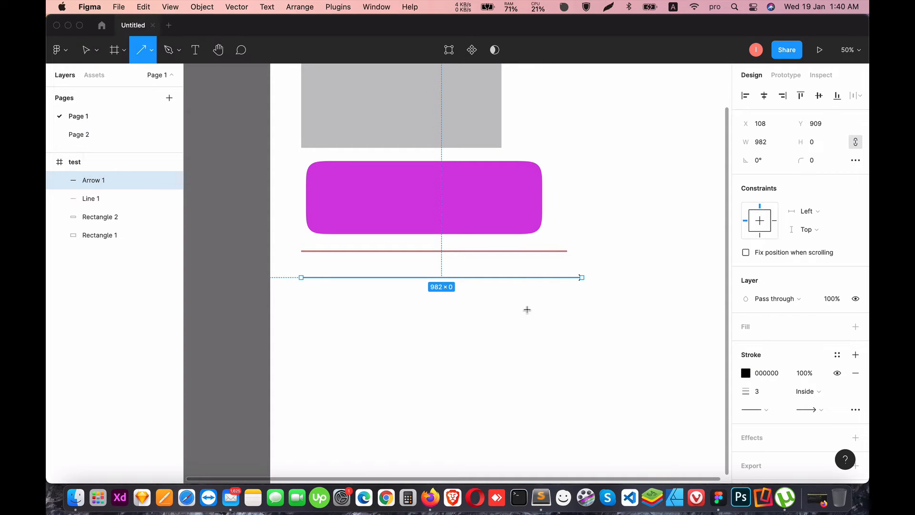
click(151, 56)
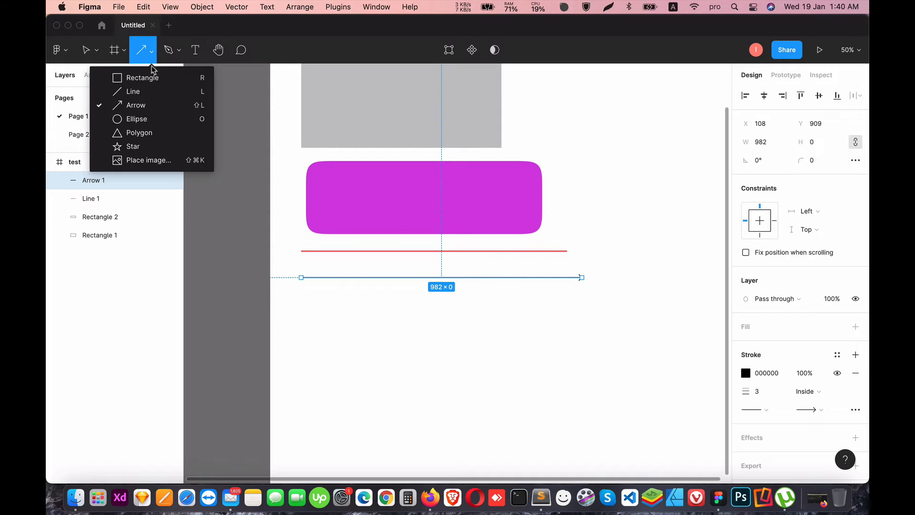
click(138, 109)
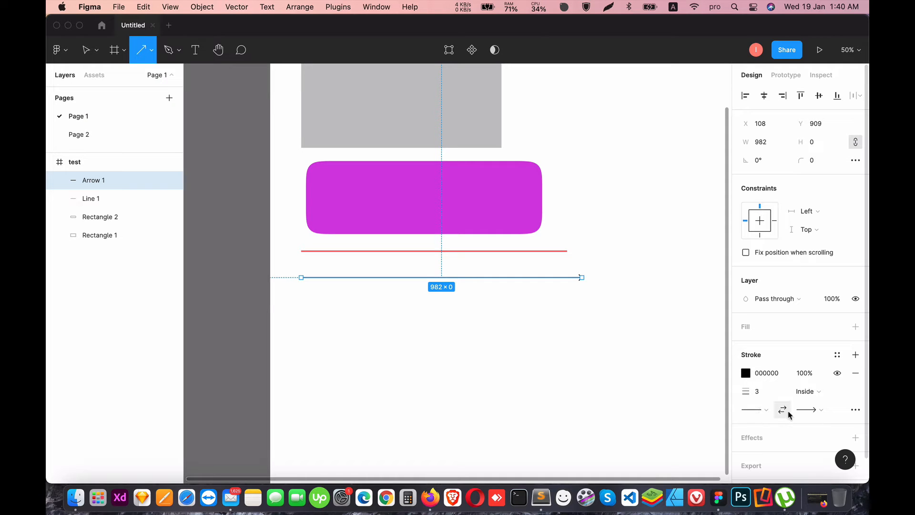
click(807, 413)
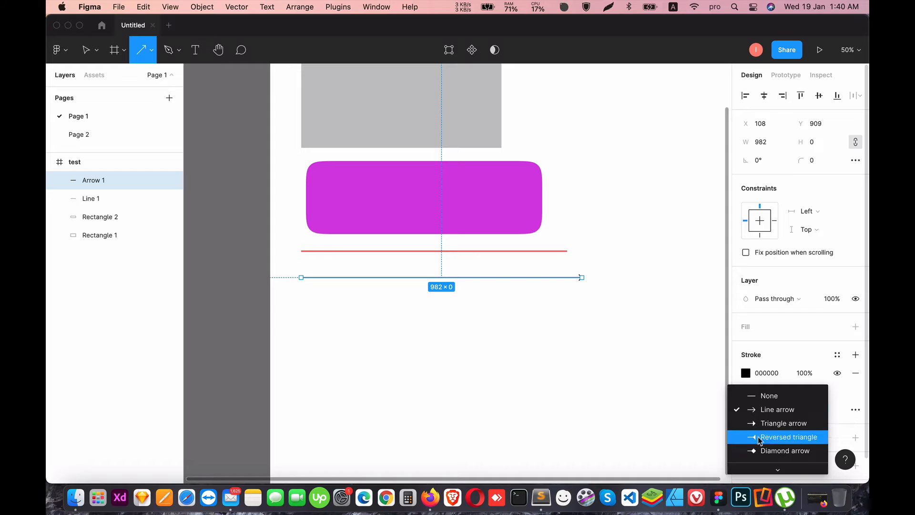
click(842, 397)
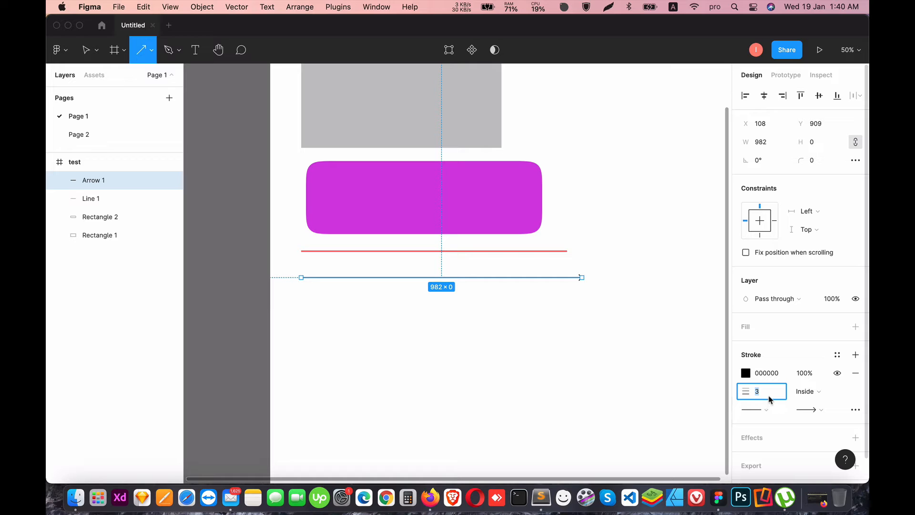
Set the black arrow's stroke width to 20 and move it straight down to about Y 1023
key(Return)
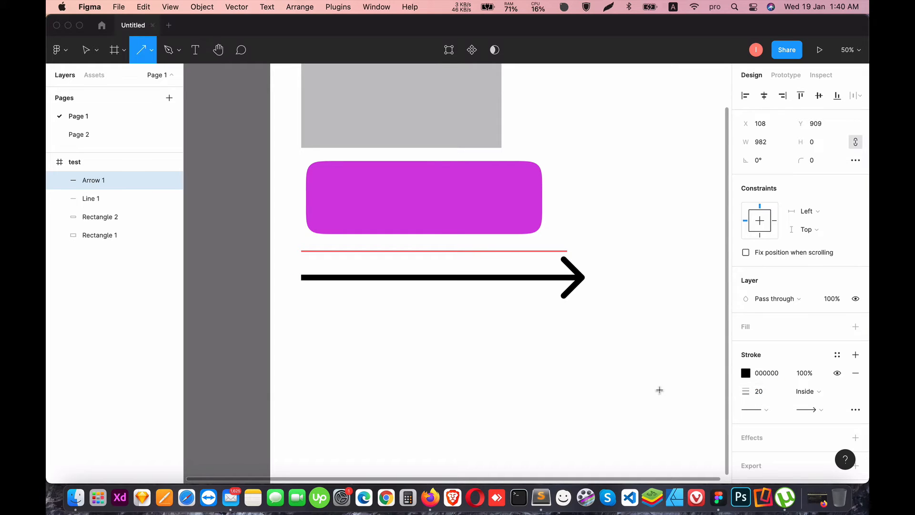
click(638, 387)
key(super+z)
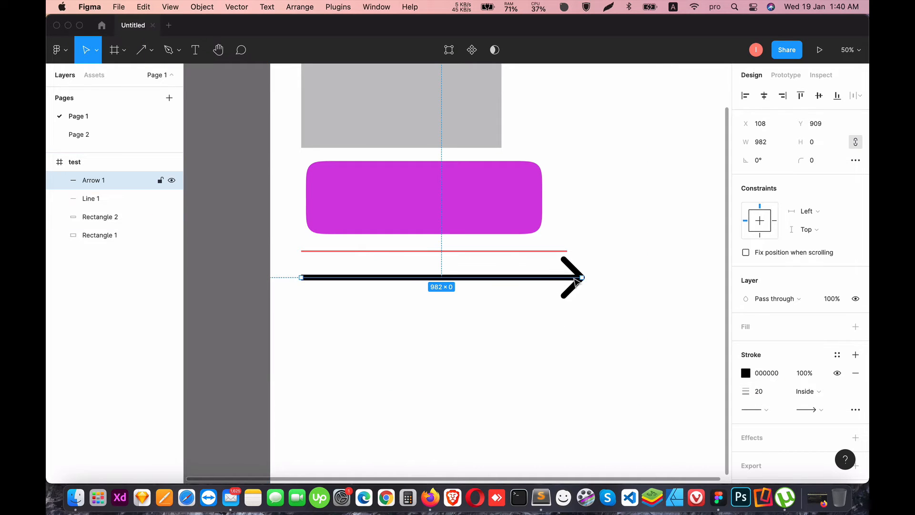
drag(577, 282, 577, 314)
Change the thick arrow's stroke colour from the colour field to red F54747
click(746, 373)
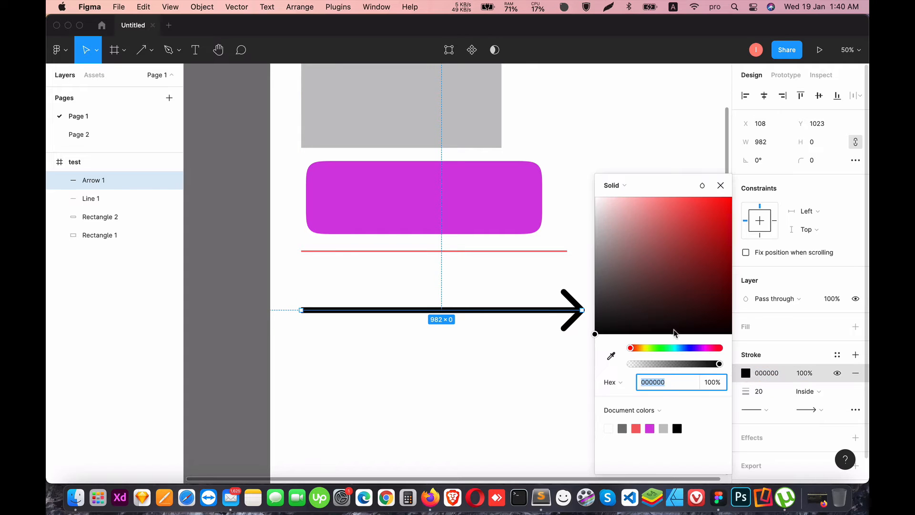
drag(675, 332, 690, 204)
click(463, 377)
Draw a circle about 452 × 452 with the Ellipse tool beside the grey rectangle, at about X 991, Y 133
scroll(521, 283, up, 5)
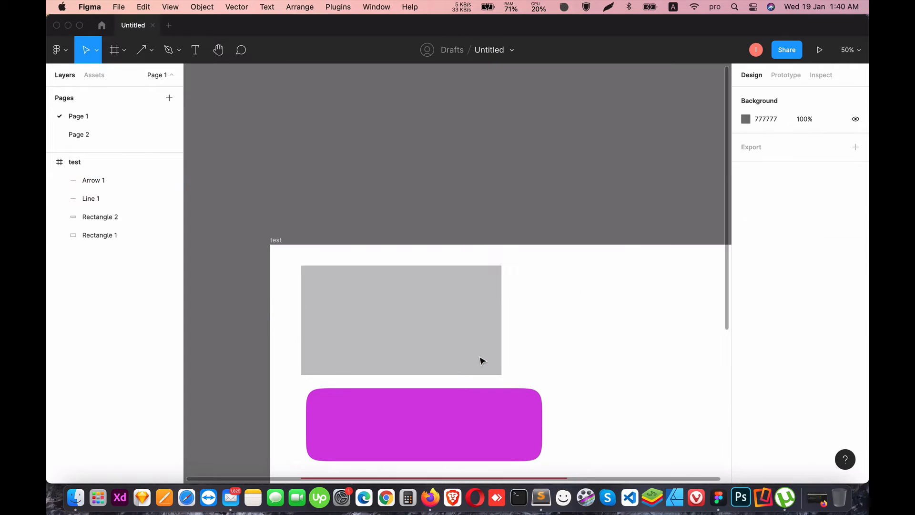
scroll(480, 359, down, 3)
click(151, 50)
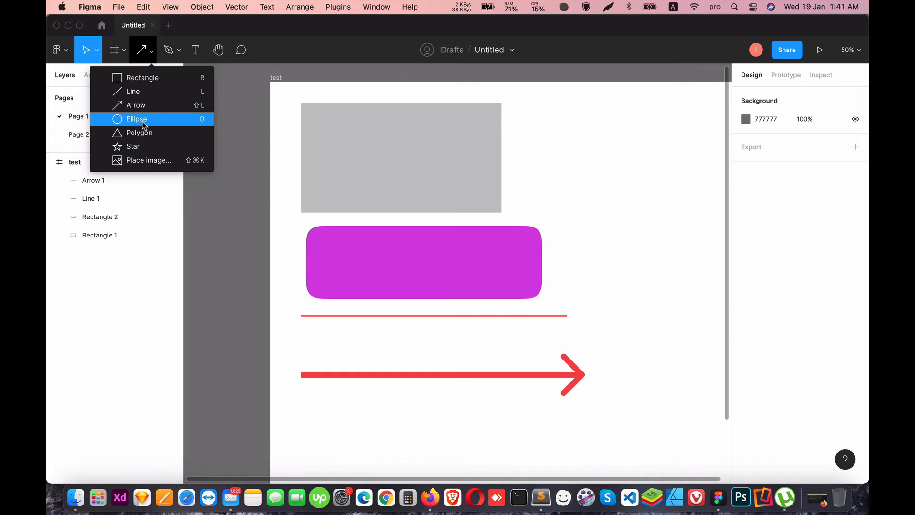
click(137, 119)
drag(376, 235, 250, 248)
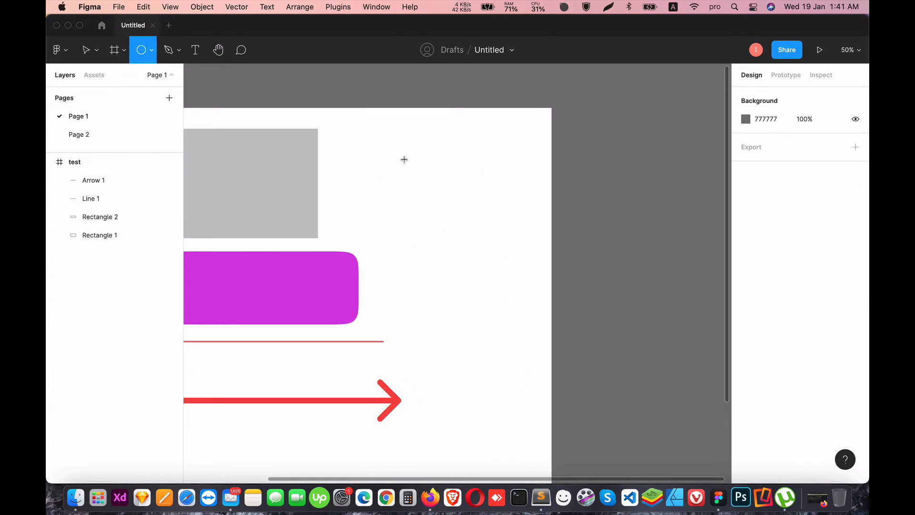
mouse_move(371, 147)
mouse_down()
mouse_move(423, 191)
mouse_move(529, 370)
mouse_move(405, 202)
mouse_move(386, 191)
mouse_move(514, 342)
mouse_move(429, 234)
mouse_move(396, 259)
mouse_move(478, 378)
mouse_move(537, 345)
mouse_up()
mouse_move(522, 275)
mouse_down()
mouse_move(347, 228)
mouse_move(453, 368)
mouse_move(499, 262)
mouse_move(413, 226)
mouse_move(430, 374)
mouse_move(403, 375)
mouse_move(466, 368)
mouse_move(458, 294)
mouse_move(537, 305)
mouse_move(453, 224)
mouse_move(470, 348)
mouse_move(425, 218)
mouse_move(451, 328)
mouse_move(422, 261)
mouse_move(442, 337)
mouse_move(417, 248)
mouse_move(433, 321)
mouse_move(416, 275)
mouse_up()
Move the circle below the red arrow to about X 703, Y 1115, and move the arrow to about X 240, Y 903
scroll(421, 286, down, 5)
scroll(439, 259, up, 5)
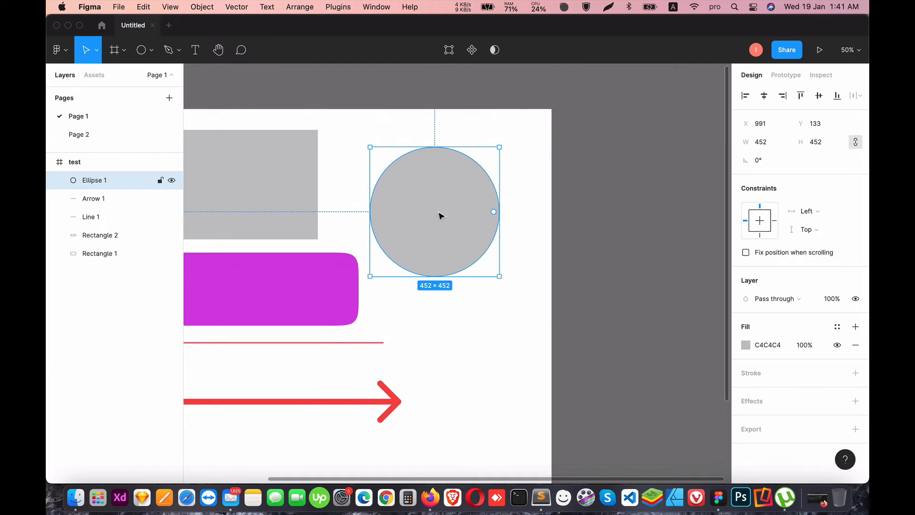
drag(415, 225, 353, 442)
drag(324, 389, 413, 222)
drag(450, 267, 429, 331)
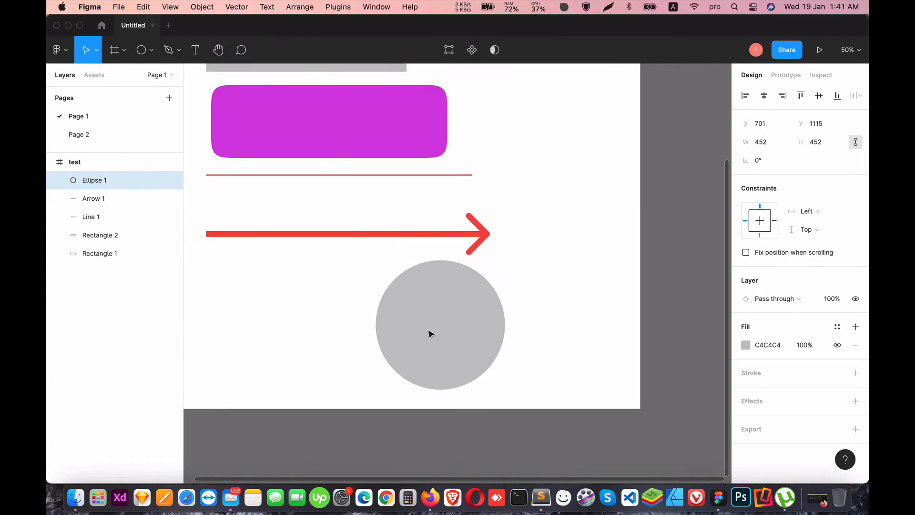
drag(480, 235, 520, 203)
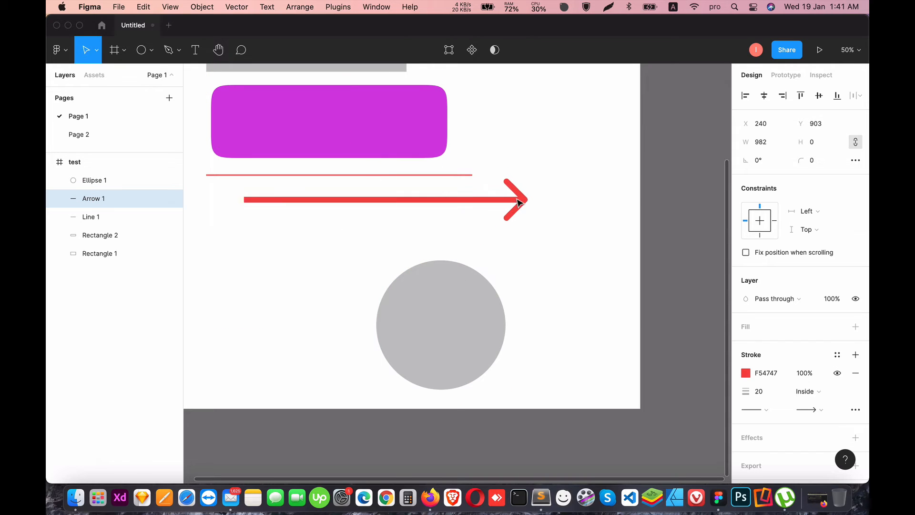
Fill the circle with light blue 6C69FA and move it up to about X 697, Y 1009
click(476, 339)
click(745, 345)
click(650, 428)
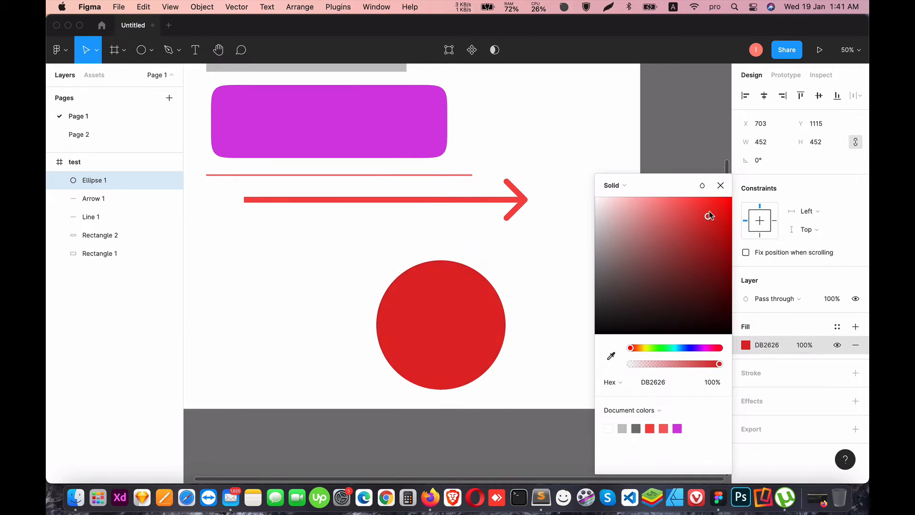
click(691, 348)
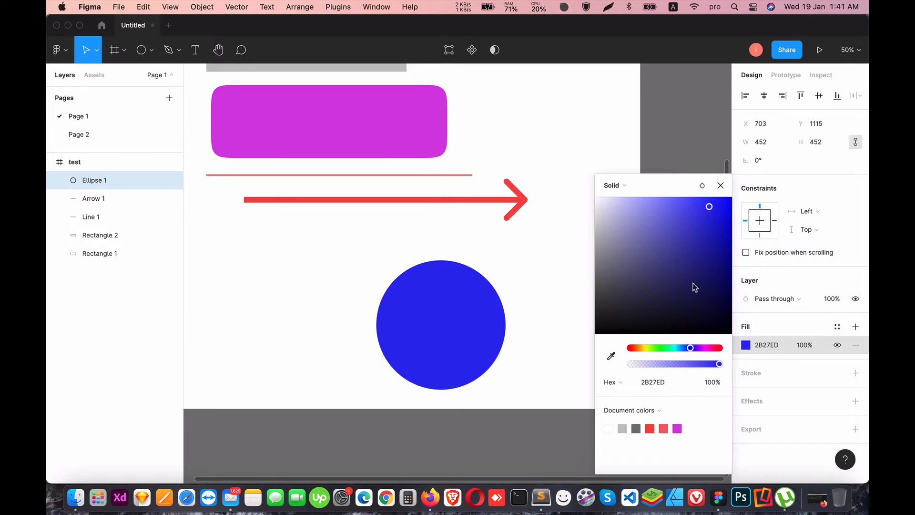
click(674, 205)
drag(437, 321, 435, 291)
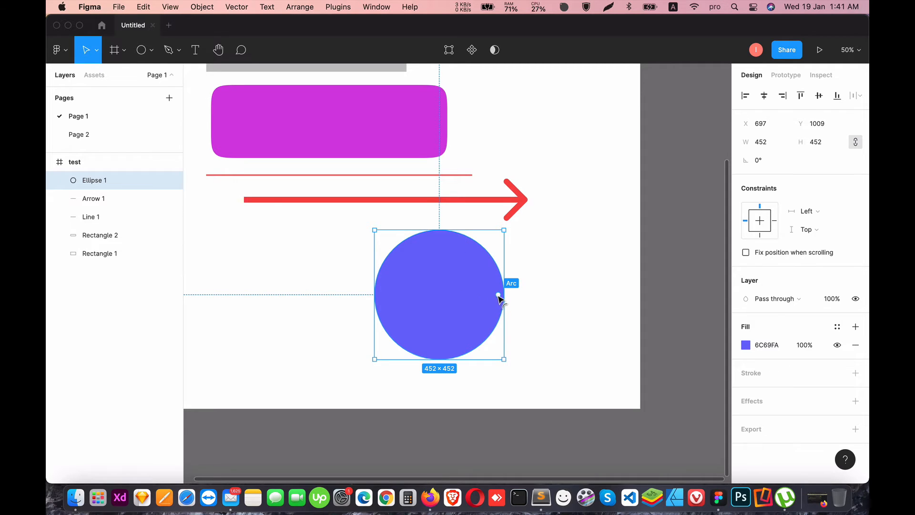
Turn the circle into an open ring with about -81.47% sweep and 75.26% ratio, and rotate it to about 81.55°
drag(487, 295, 457, 333)
drag(439, 295, 409, 260)
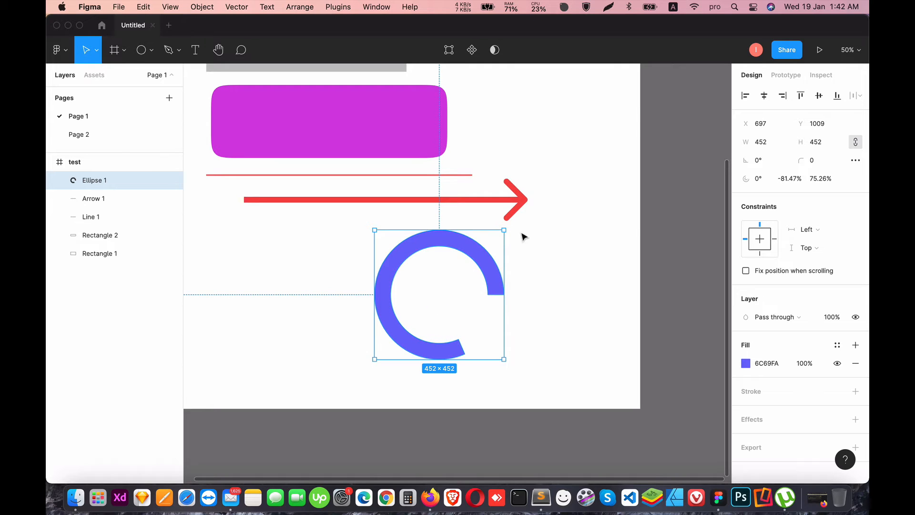
drag(509, 224, 384, 221)
Try red and magenta document colours on the ring's fill, and set the fill to pink E13C81
click(746, 364)
drag(694, 232, 690, 221)
click(636, 429)
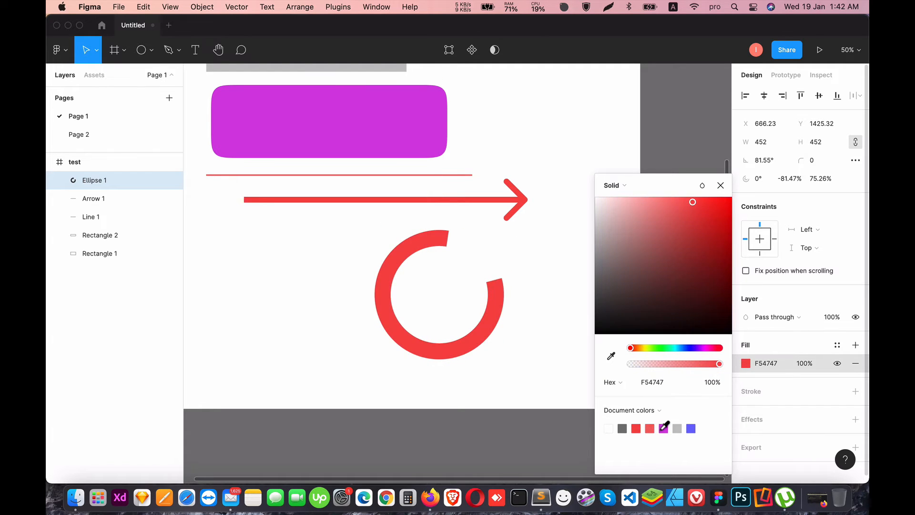
click(664, 428)
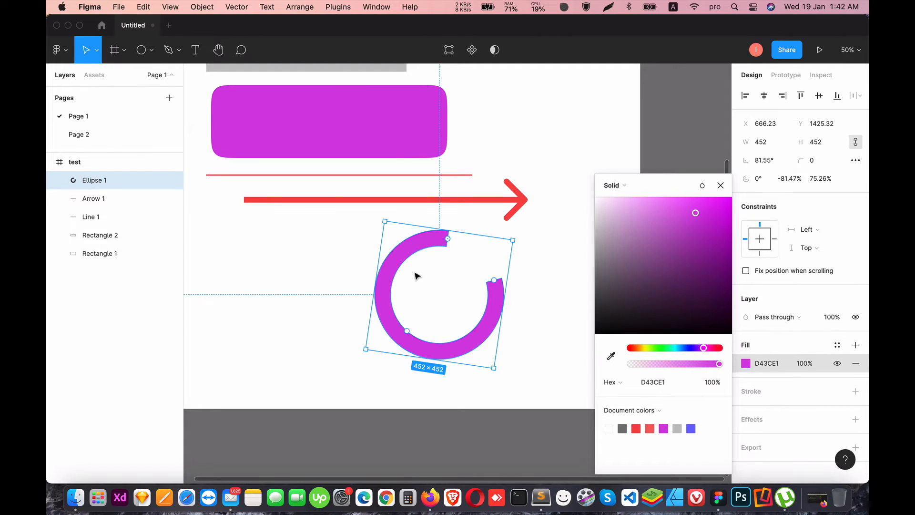
click(715, 350)
click(534, 319)
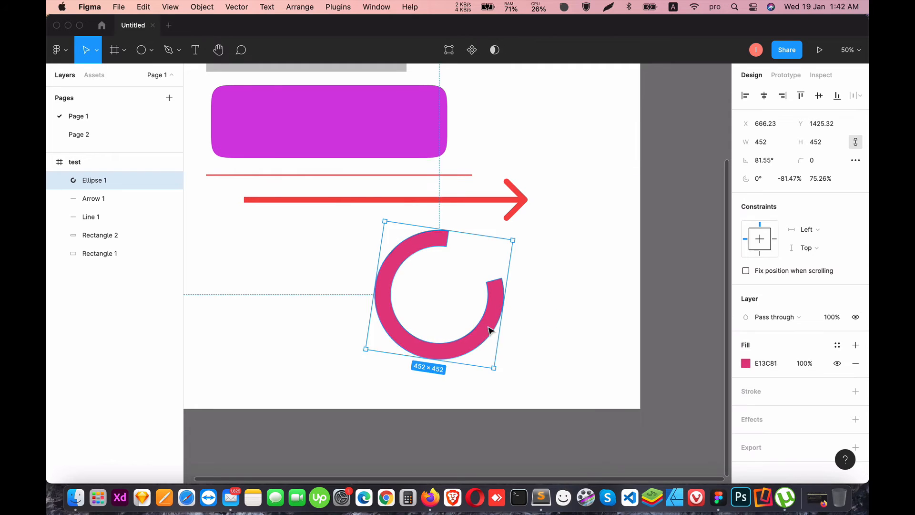
Move the pink ring across the frame to about X 190, Y 1467, keeping it below the red arrow
drag(490, 329, 360, 341)
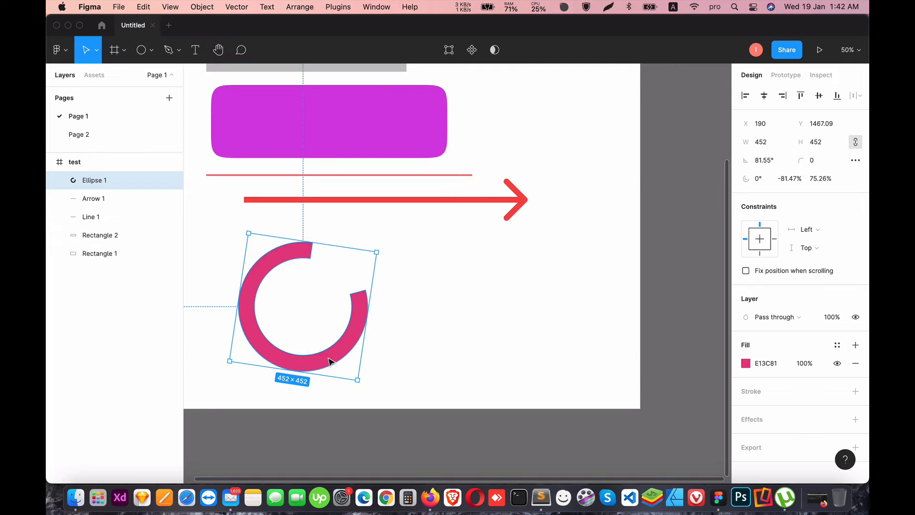
click(338, 341)
click(322, 356)
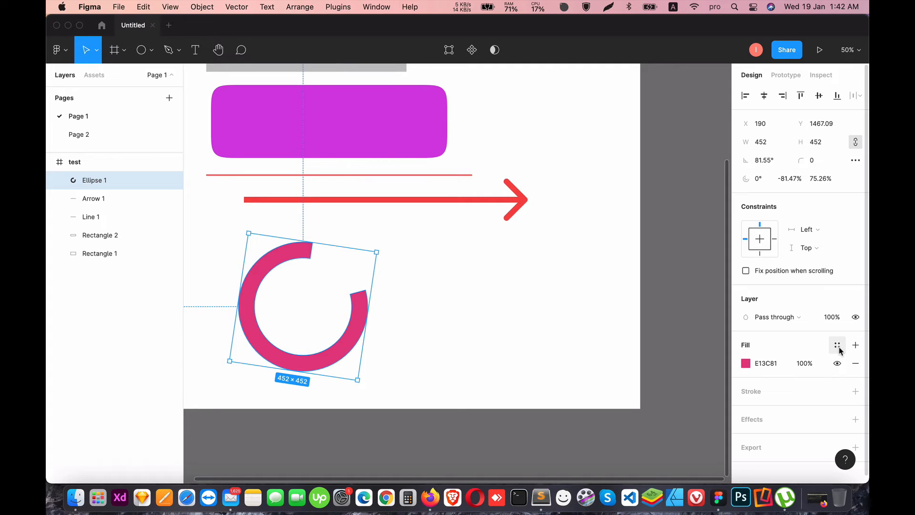
Try corner smoothing on the pink ring up to 100% and return it to 0%
click(854, 162)
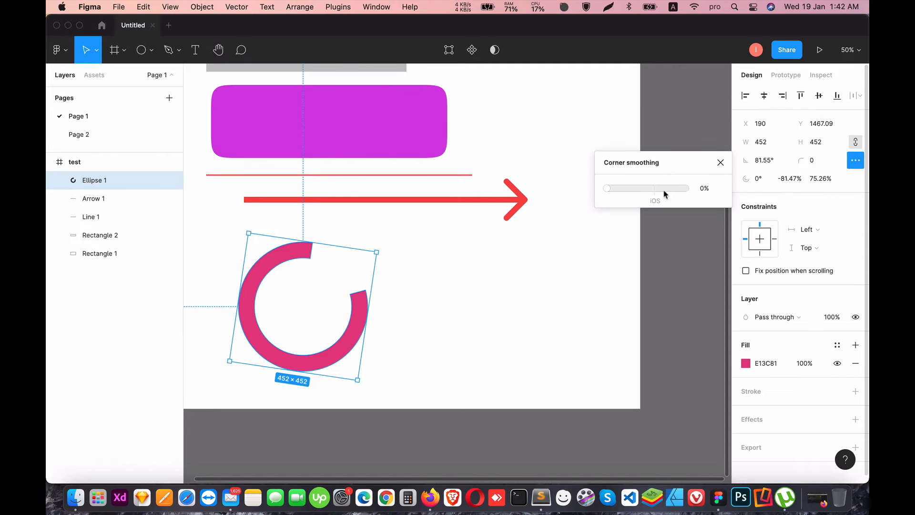
drag(615, 194, 653, 194)
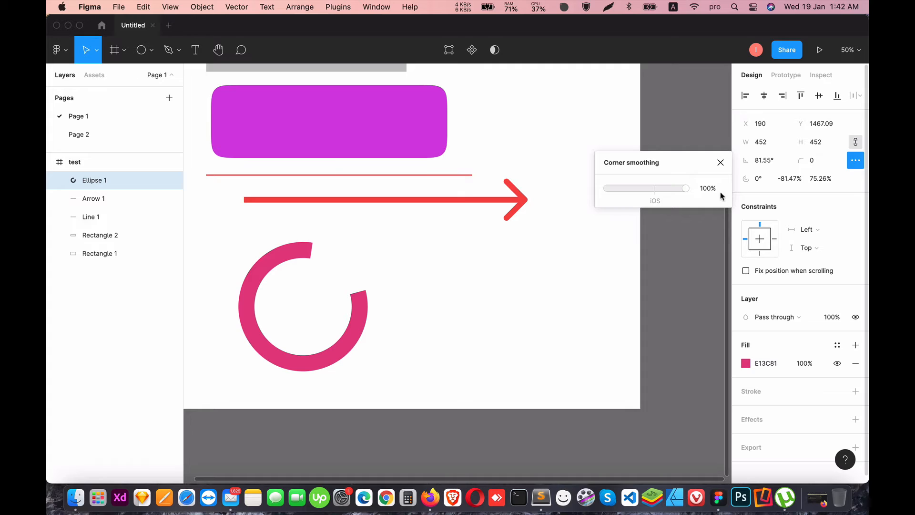
drag(722, 196, 603, 203)
click(680, 227)
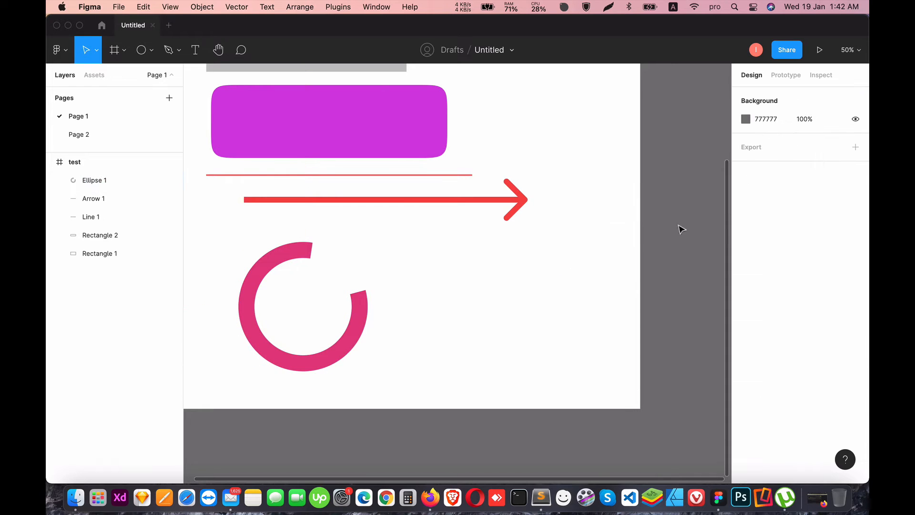
Move the pink ring to about X 299, Y 1436 and scale it down proportionally from its lower-right corner
click(313, 343)
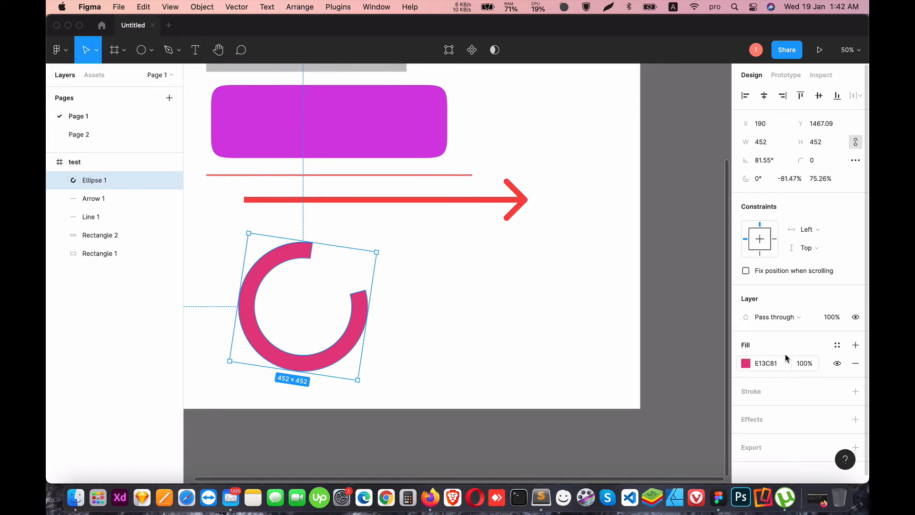
scroll(801, 335, down, 1)
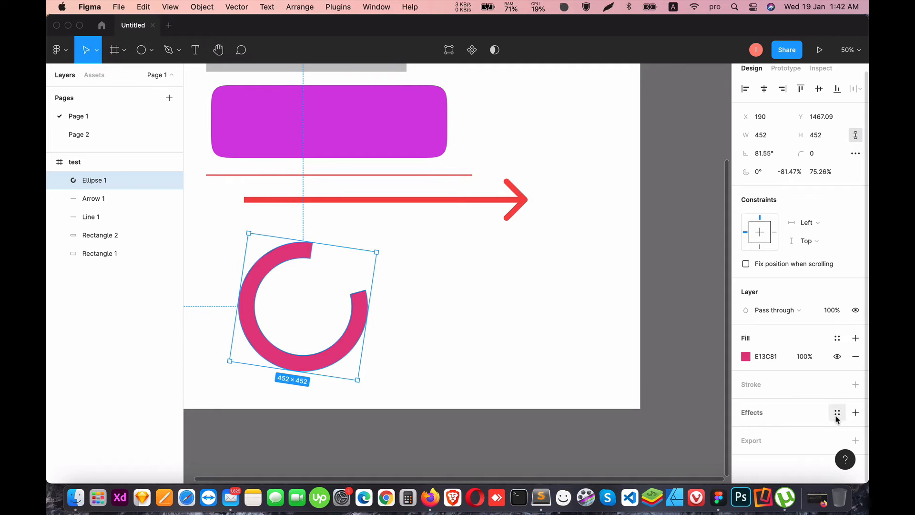
drag(355, 337, 386, 329)
scroll(400, 265, up, 3)
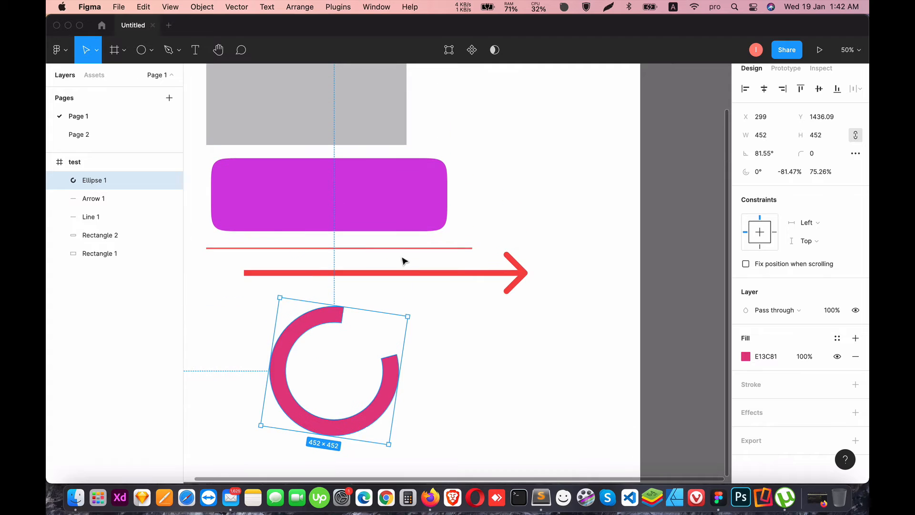
scroll(453, 233, down, 3)
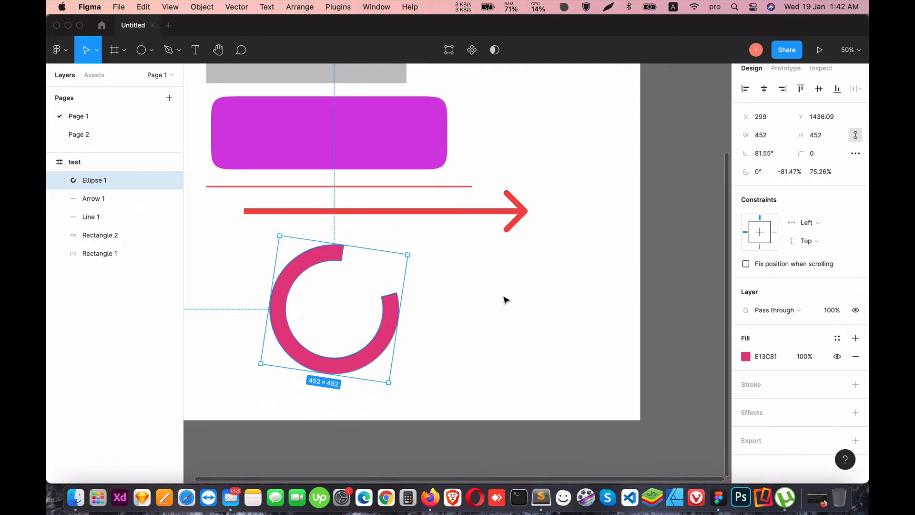
drag(389, 385, 350, 339)
click(419, 301)
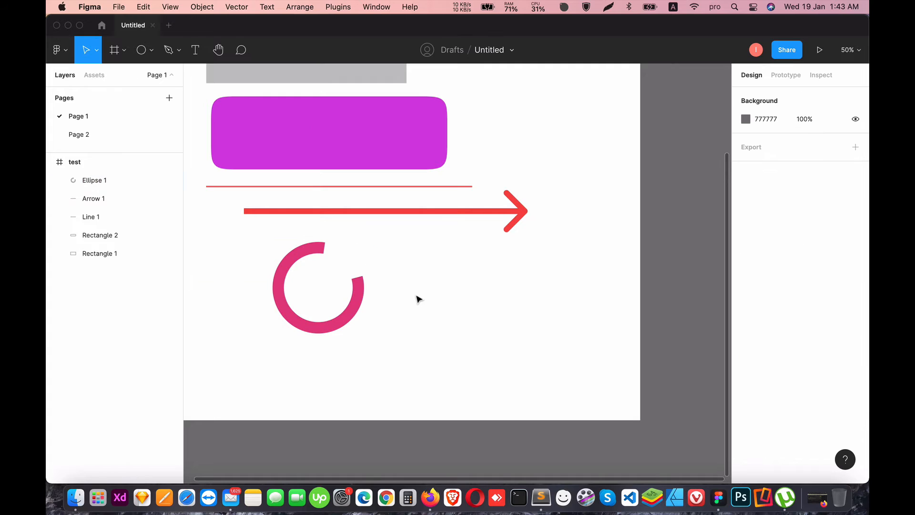
Draw a polygon about 312 × 312 to the right of the ring, at about X 853, Y 1093, and set its side count to 5
click(144, 54)
click(151, 50)
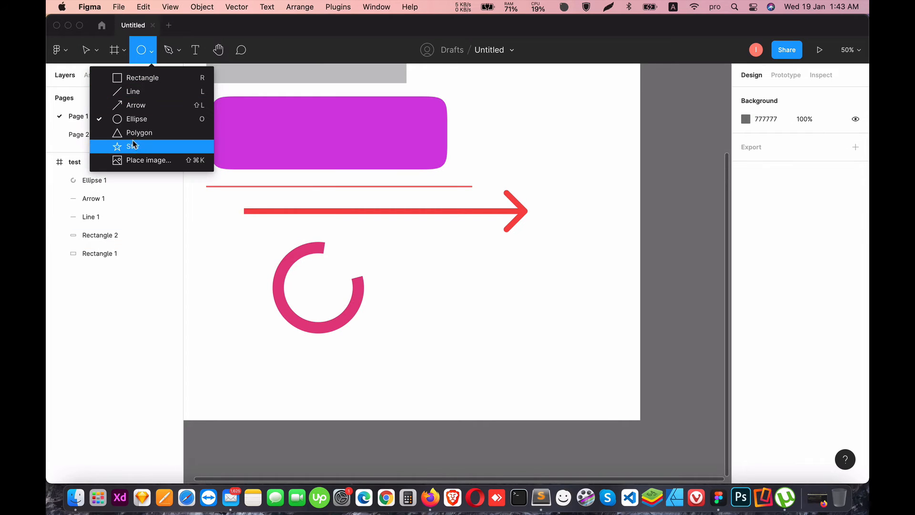
click(142, 135)
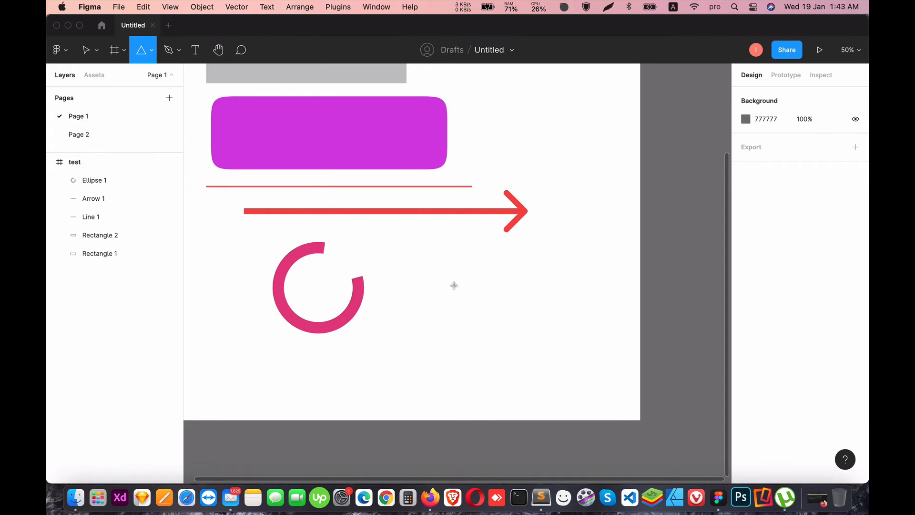
drag(443, 269, 533, 363)
drag(487, 306, 432, 292)
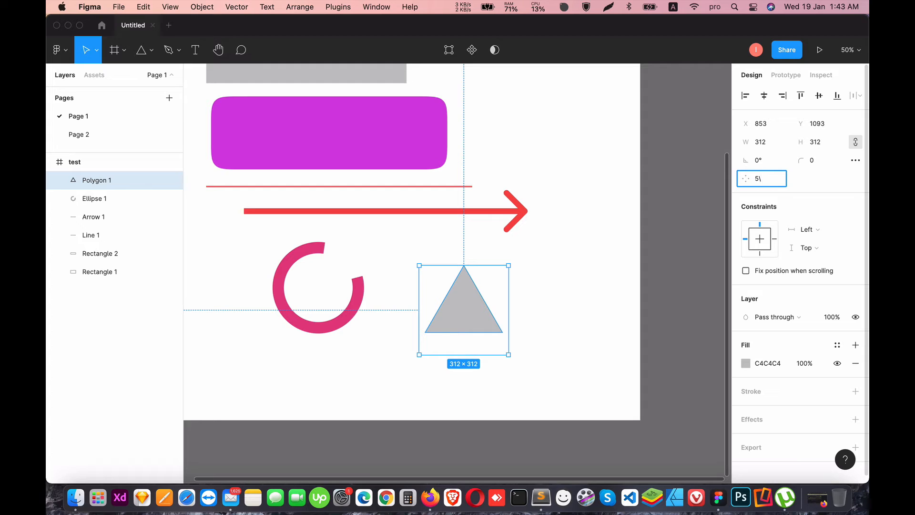
key(Return)
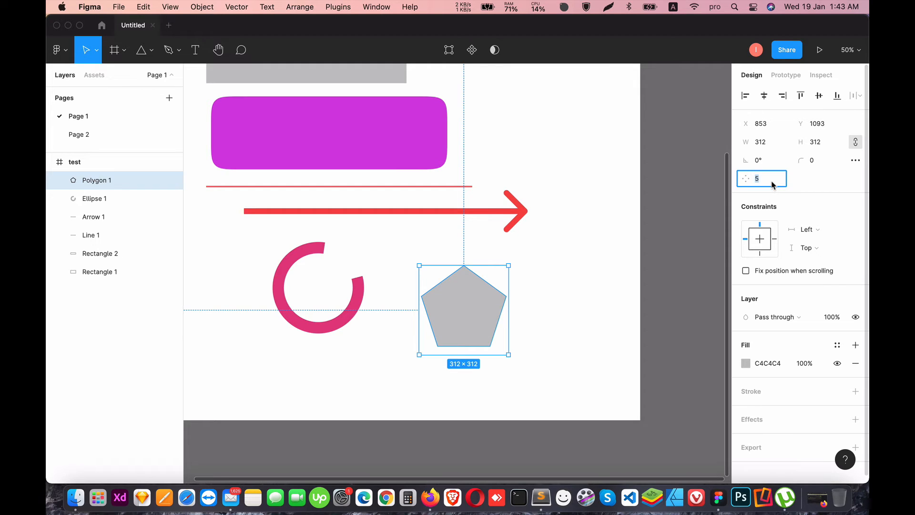
Set the polygon's side count to 4 and fill it with blue 3F3BF0
text(4)
key(Return)
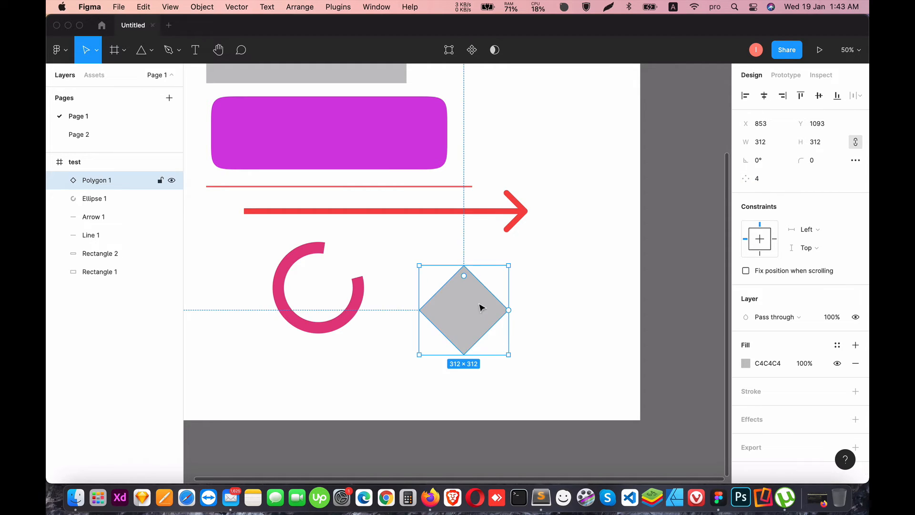
click(746, 364)
click(694, 215)
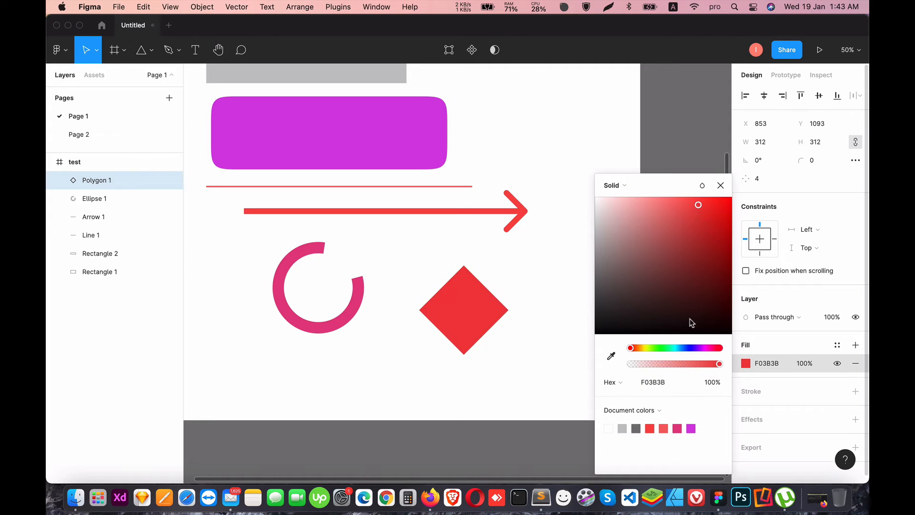
click(690, 348)
click(503, 318)
Move the blue polygon to about X 795, Y 1040 and round its corners to a radius of about 49
drag(496, 308, 478, 292)
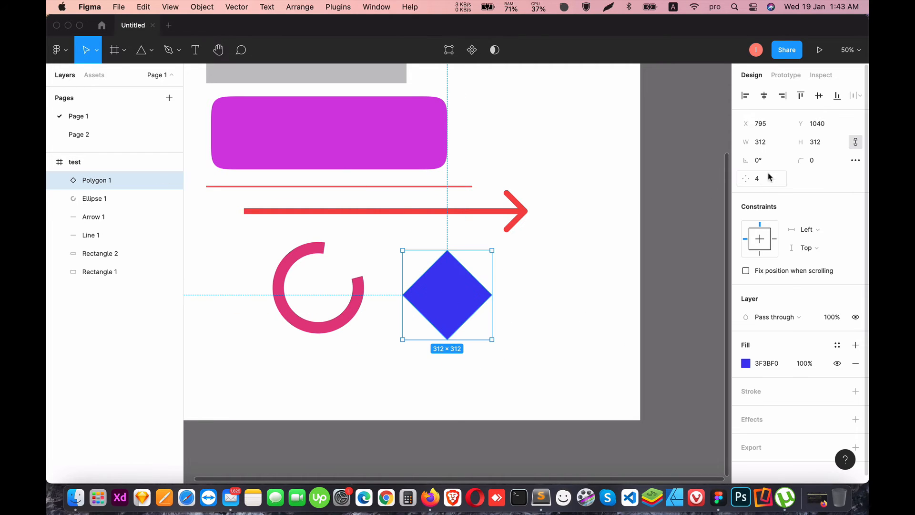
click(530, 332)
click(449, 302)
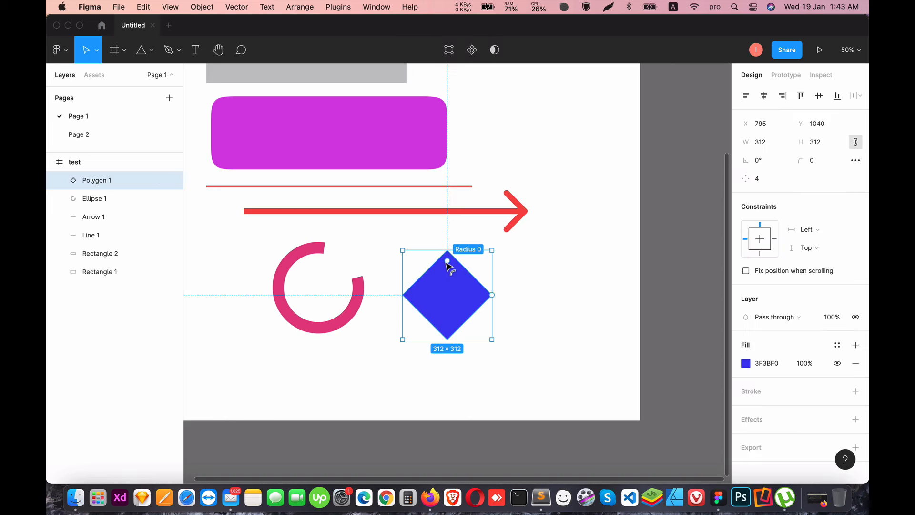
mouse_move(447, 264)
mouse_down()
mouse_move(450, 290)
mouse_move(454, 273)
mouse_up()
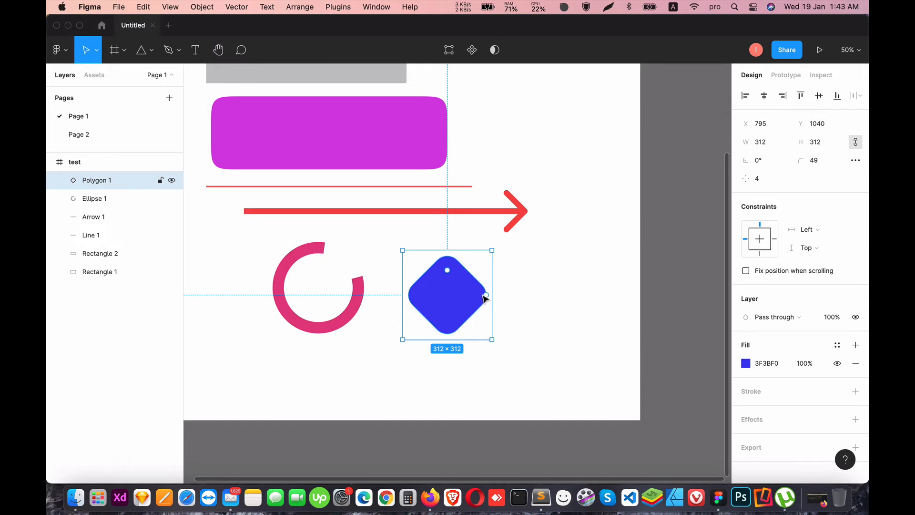
Raise the blue polygon's side count to 6 and move it beside the pink ring, at about X 698, Y 989
drag(485, 298, 466, 276)
click(510, 317)
drag(419, 313, 423, 281)
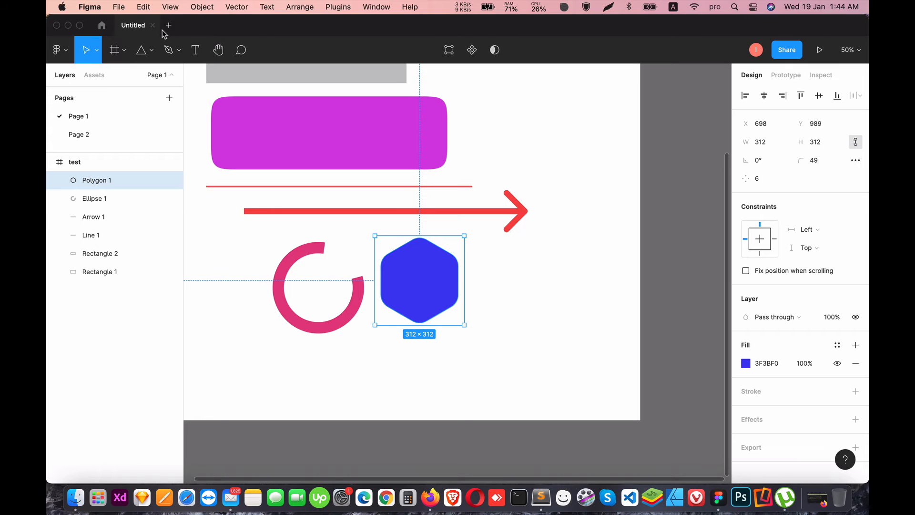
Draw a star about 466 × 466 beside the blue hexagon, at about X 1053, Y 1037, and set its point count to 4
click(151, 50)
click(136, 146)
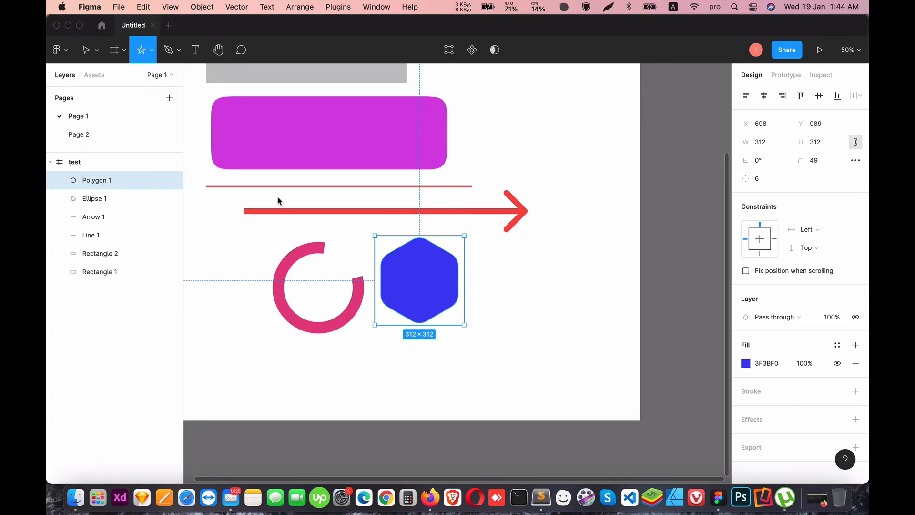
drag(483, 258, 591, 391)
drag(533, 316, 524, 310)
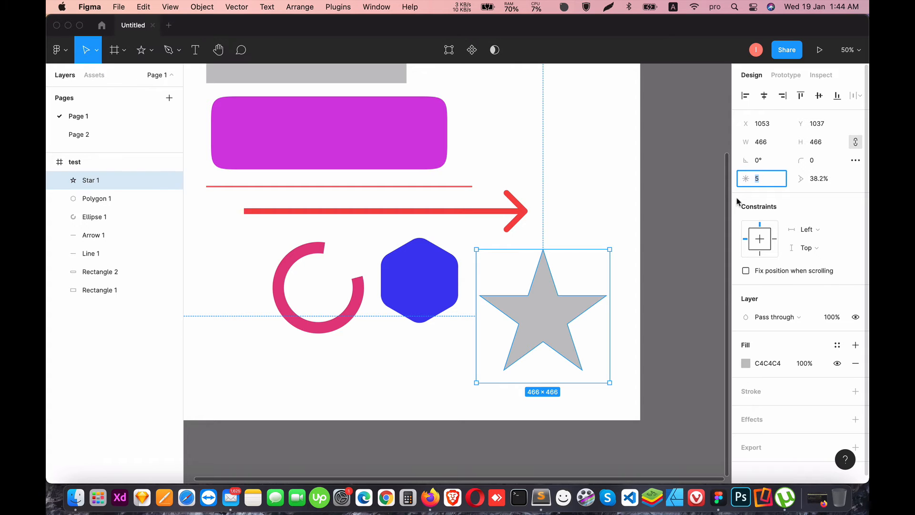
text(4)
key(Return)
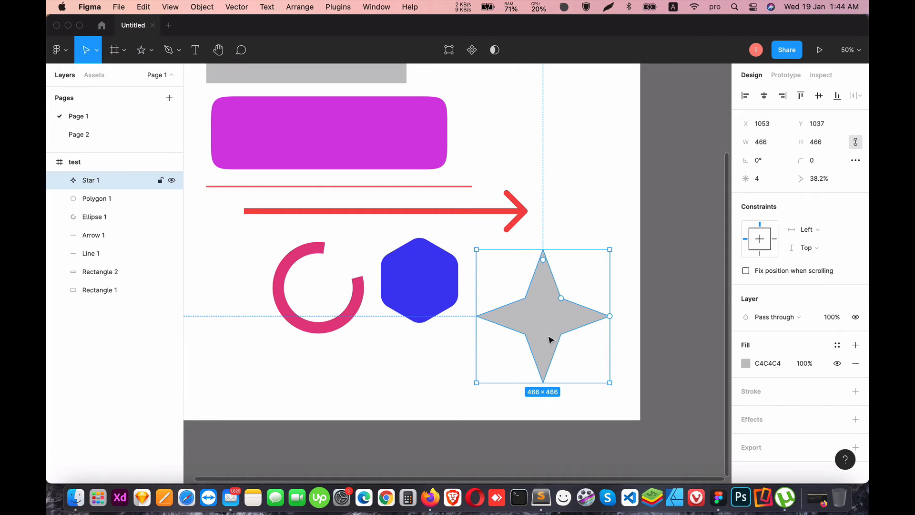
Fill the star with golden yellow DFAE31 and move it to about X 1057, Y 1003
drag(550, 333, 552, 329)
click(747, 363)
click(702, 214)
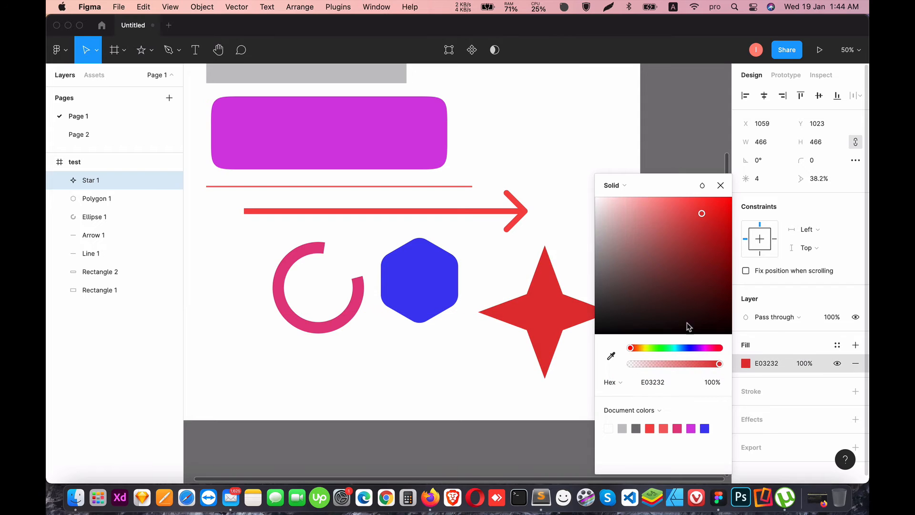
click(642, 349)
click(494, 374)
drag(565, 327, 564, 321)
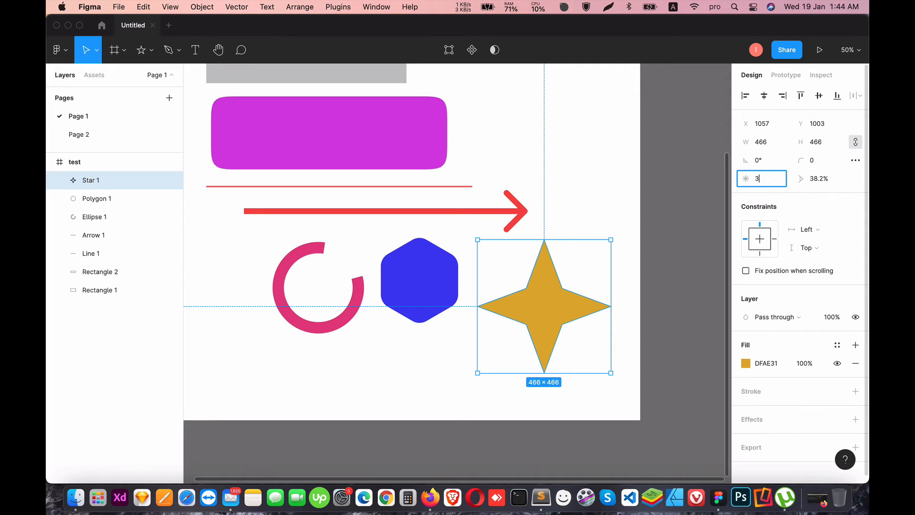
Try a point count of 3 on the star and return it to 4
click(758, 178)
text(3)
key(Return)
click(769, 182)
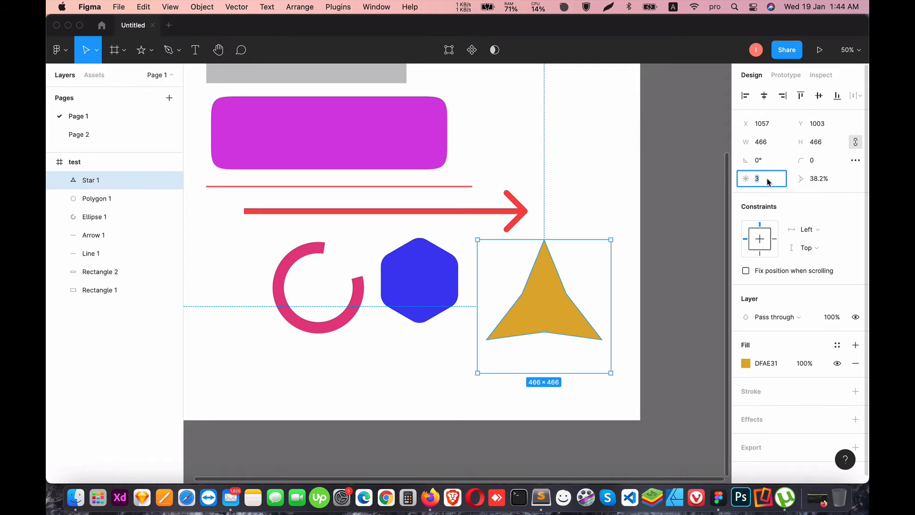
key(Return)
click(561, 316)
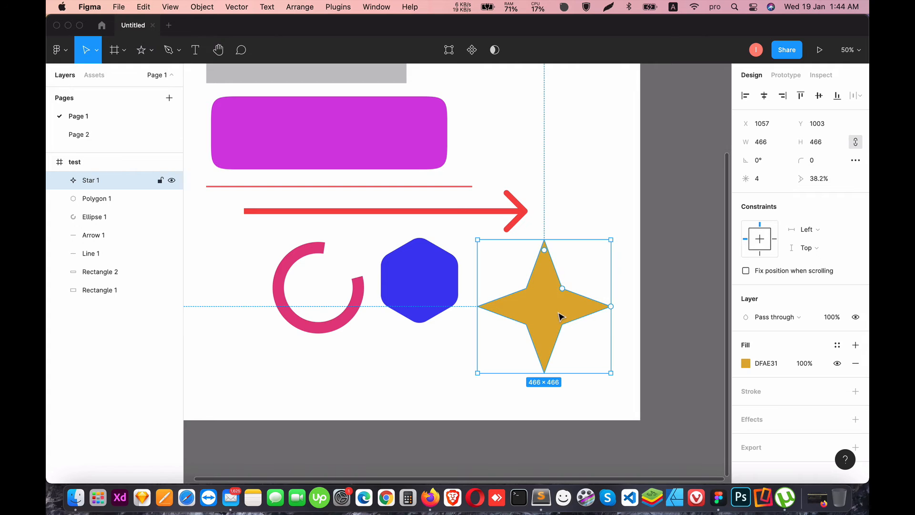
Set the star's ratio to about 23% and corner radius to about 23, and move it closer to the blue hexagon, at about X 979
drag(561, 290, 558, 316)
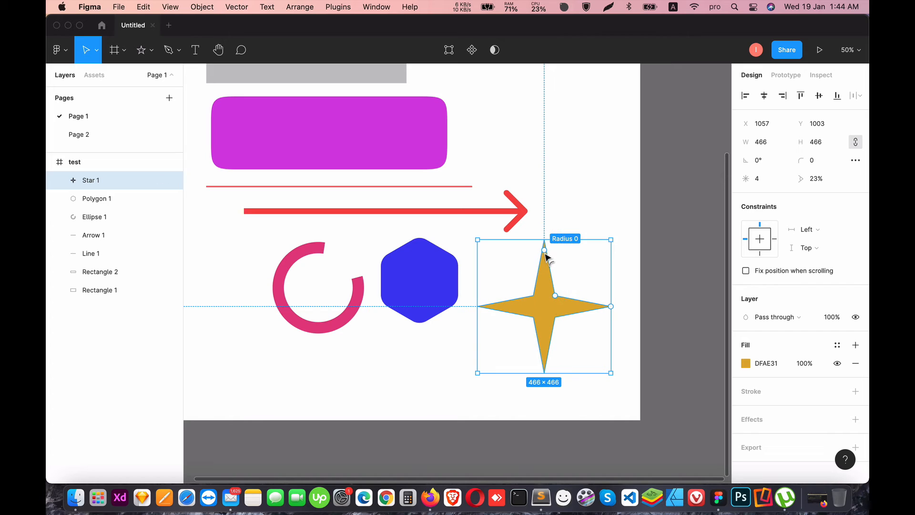
drag(545, 250, 551, 281)
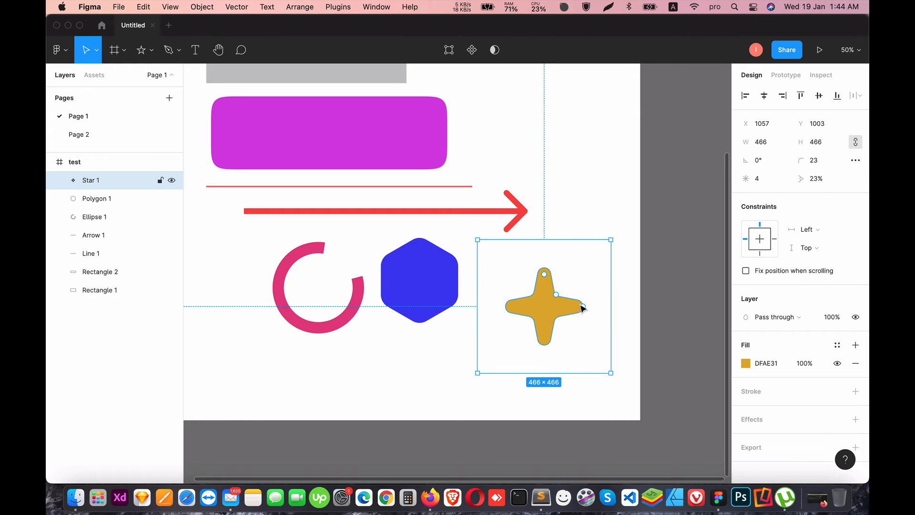
drag(583, 307, 561, 311)
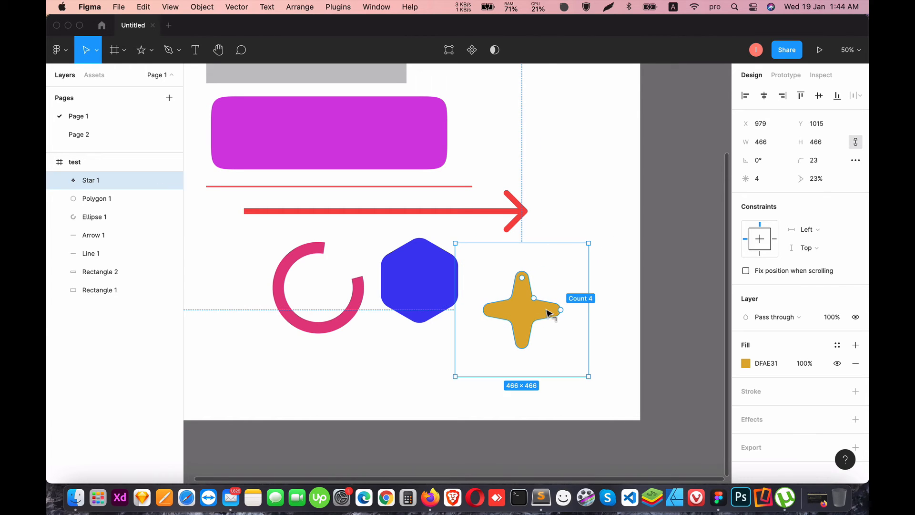
click(617, 319)
drag(529, 305, 530, 290)
click(569, 333)
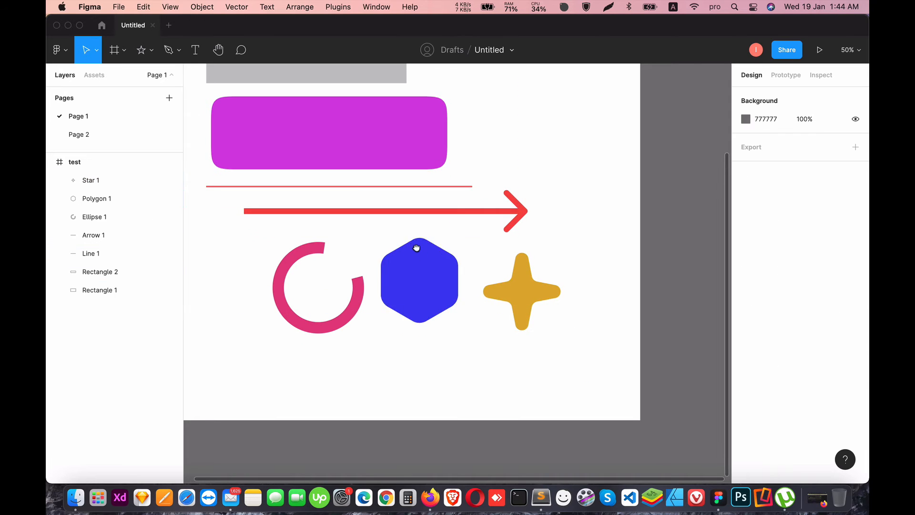
Select all shapes below the gray rectangle and scale them down together, keeping them just under that rectangle
drag(431, 268, 487, 324)
drag(659, 410, 338, 190)
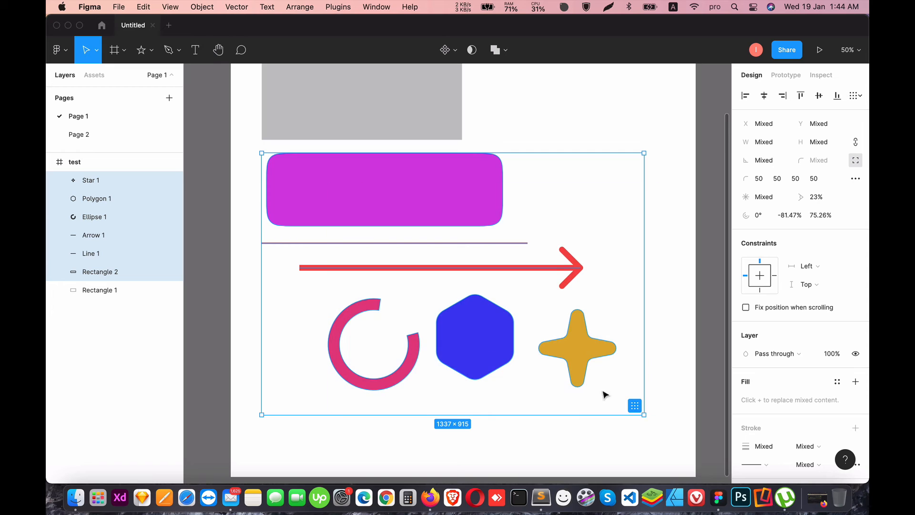
drag(641, 417, 481, 286)
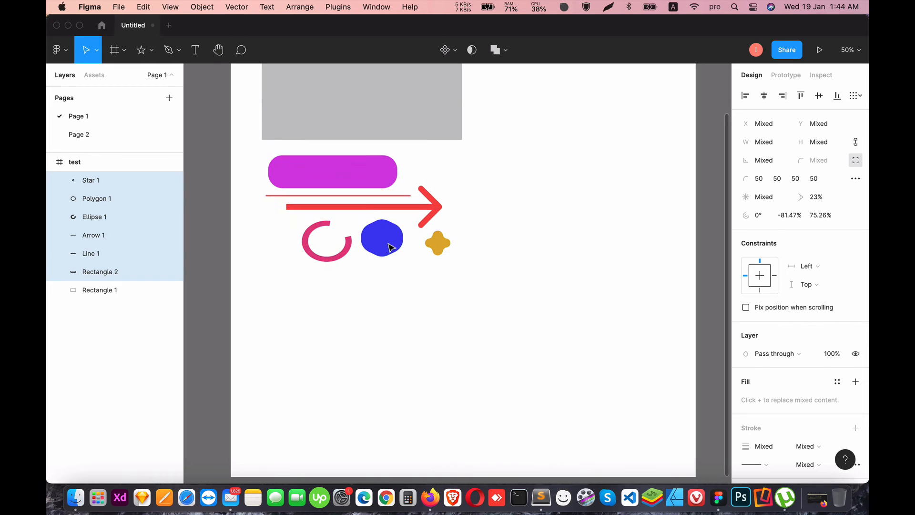
click(480, 303)
click(124, 49)
click(141, 50)
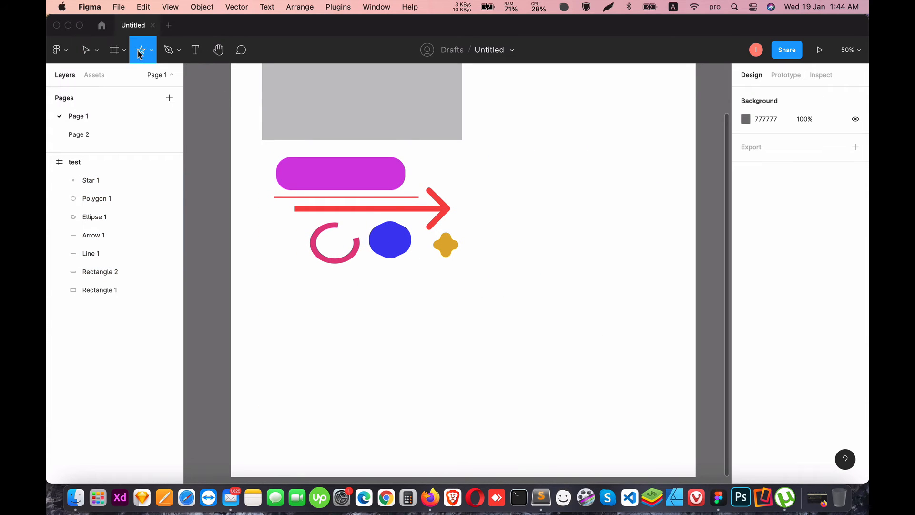
click(152, 50)
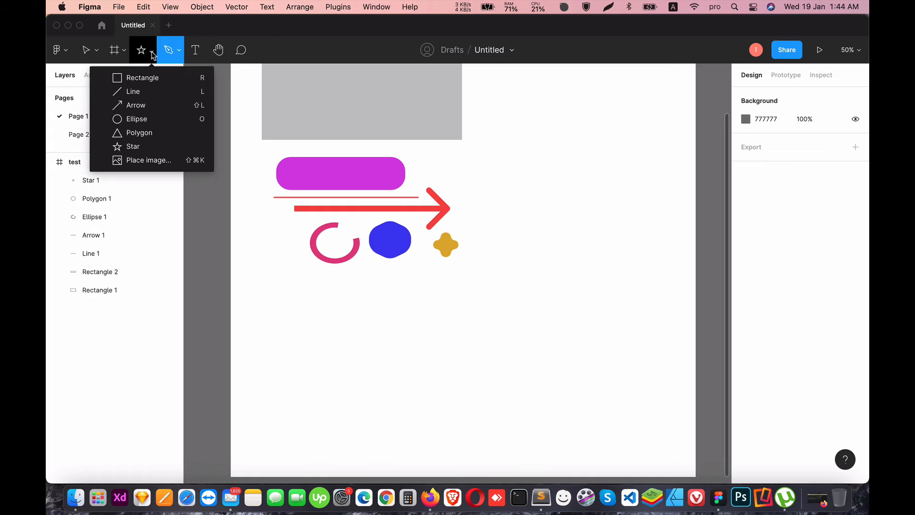
click(168, 160)
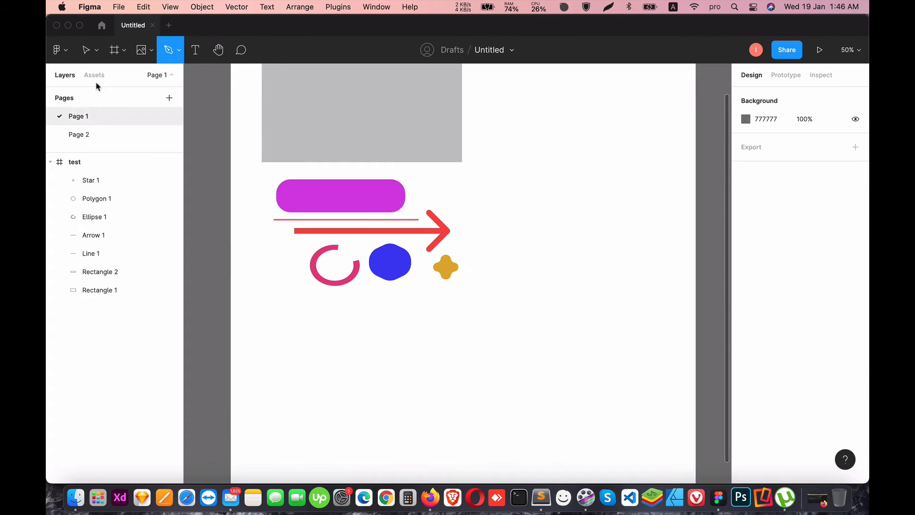
click(142, 57)
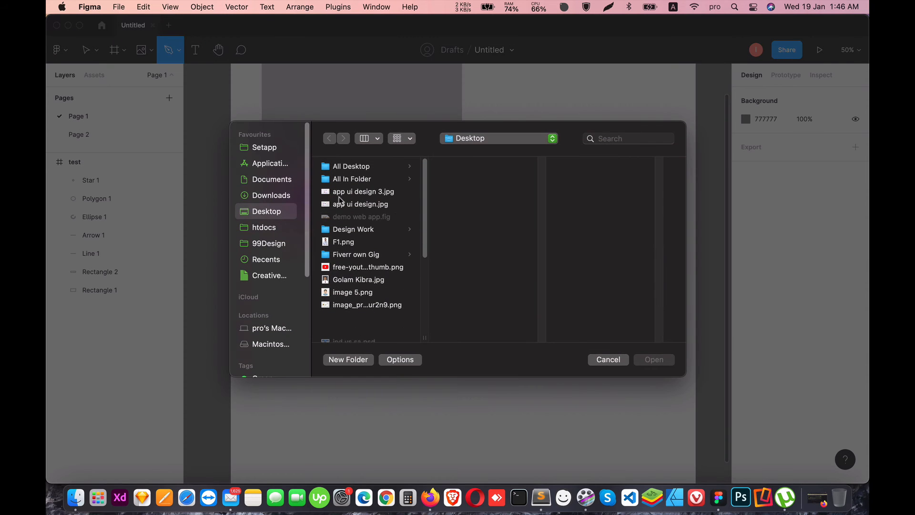
click(608, 359)
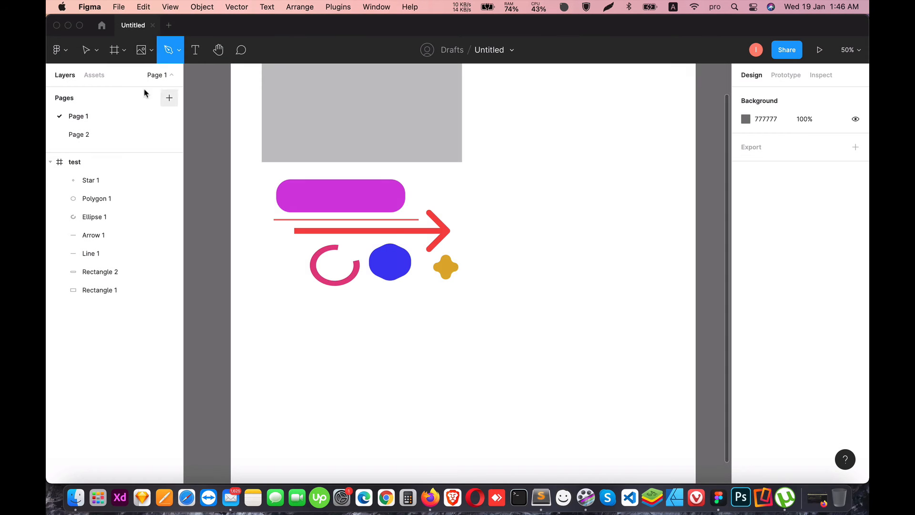
Import the image 0pouiyOBWk.jpg from the "images for work" folder on the Desktop for placement
click(151, 50)
click(142, 160)
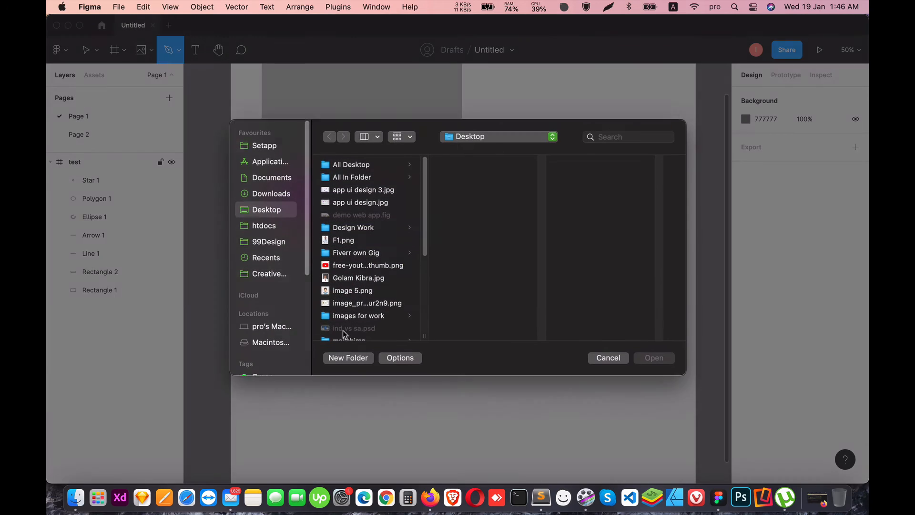
scroll(353, 243, down, 10)
scroll(352, 246, up, 10)
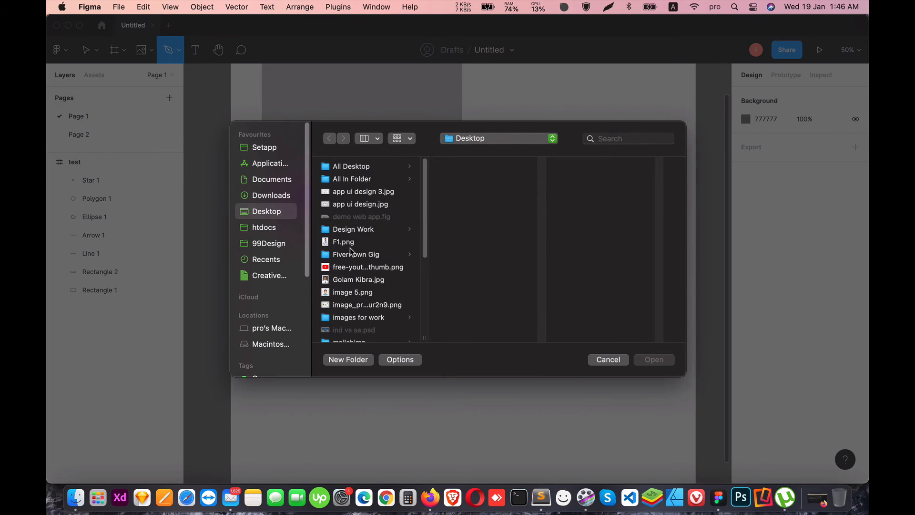
scroll(354, 248, down, 10)
scroll(358, 255, up, 10)
scroll(363, 286, down, 10)
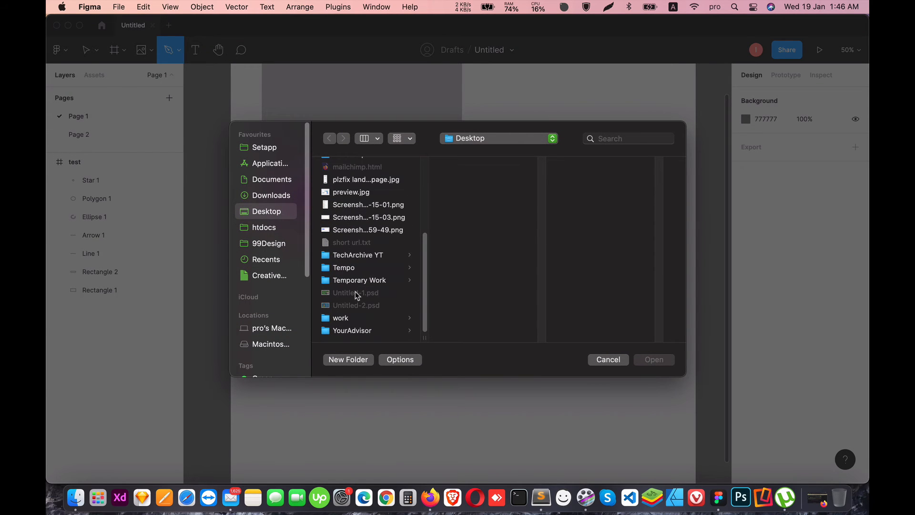
scroll(358, 267, up, 10)
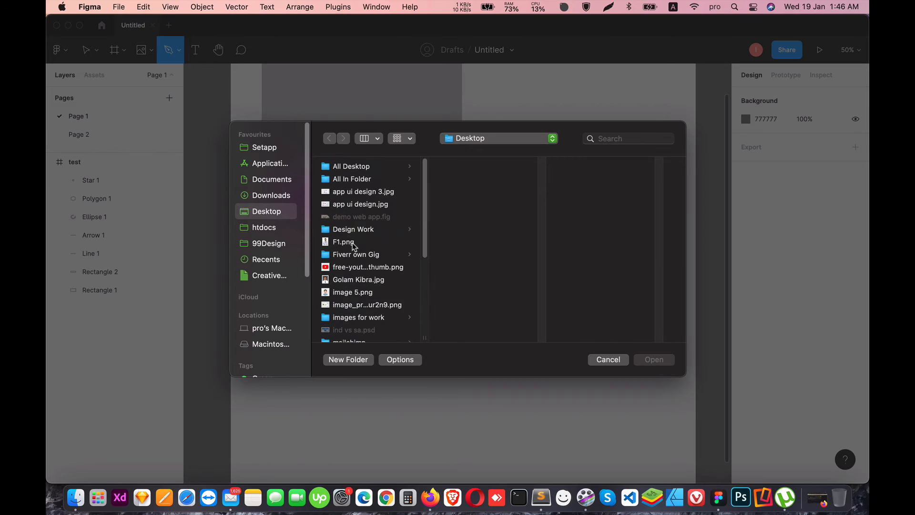
scroll(355, 243, down, 10)
scroll(356, 236, up, 10)
scroll(361, 258, down, 3)
scroll(367, 269, down, 2)
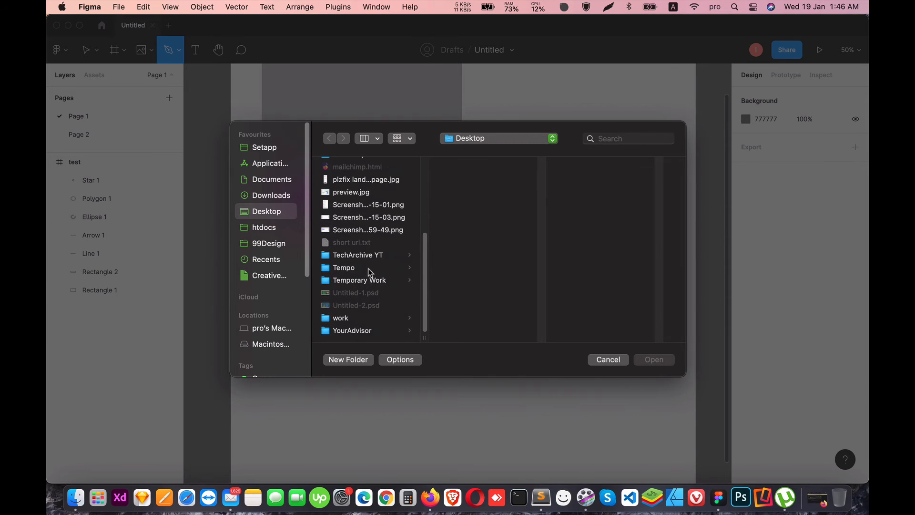
scroll(369, 270, up, 1)
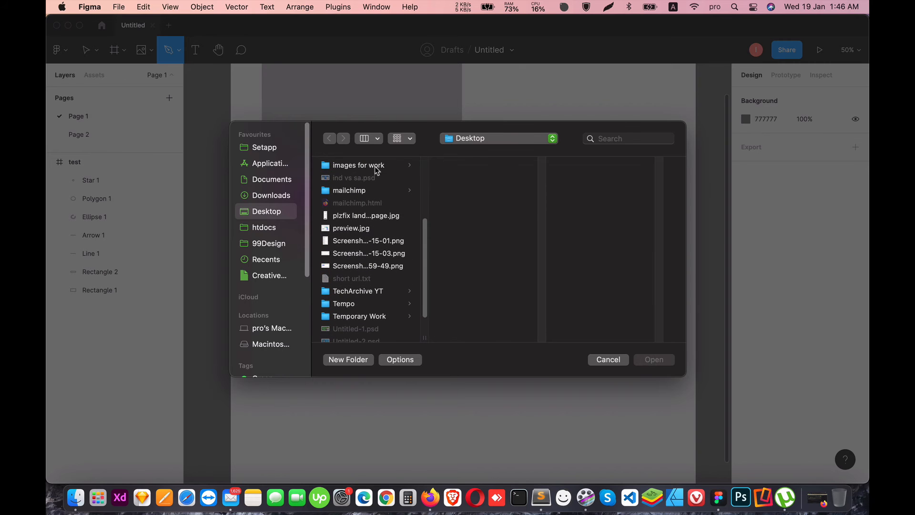
click(377, 168)
click(456, 179)
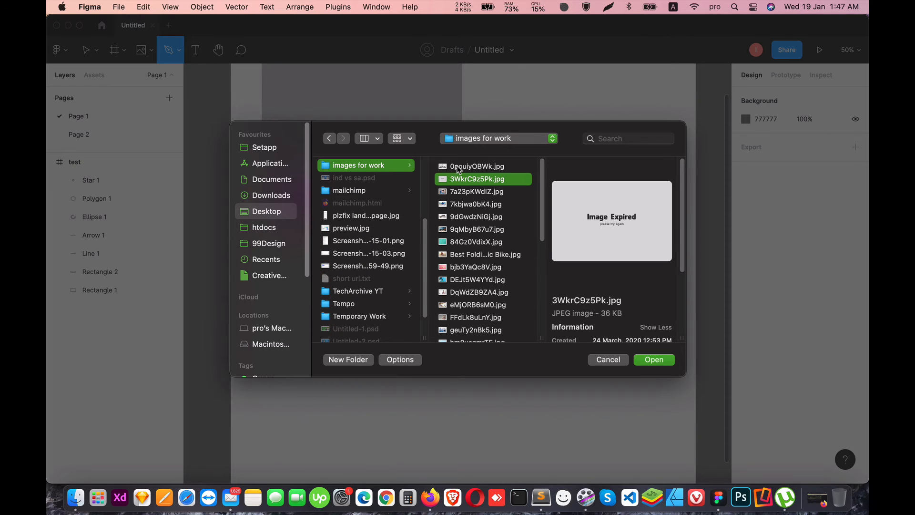
double_click(456, 166)
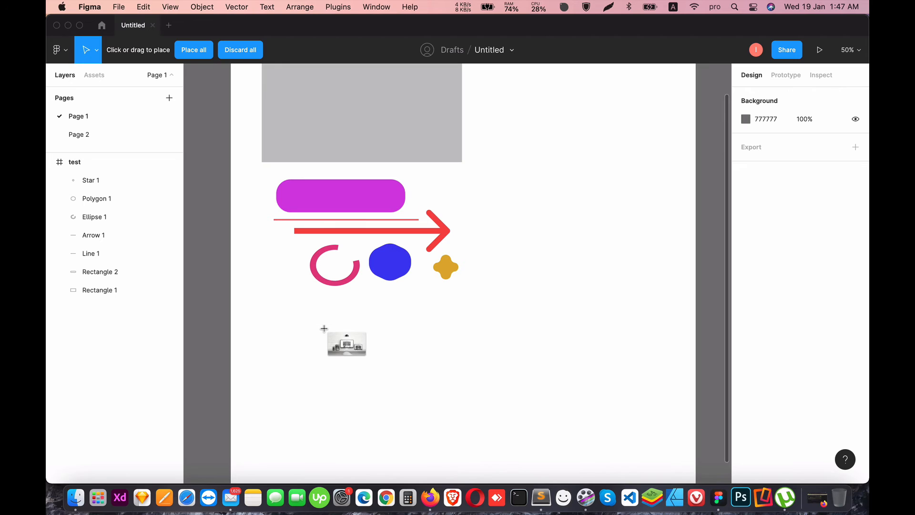
Place the image below the shapes at about 550 × 418 and move it to about X 129, Y 1005
drag(306, 329, 466, 448)
drag(387, 405, 349, 390)
scroll(363, 286, down, 3)
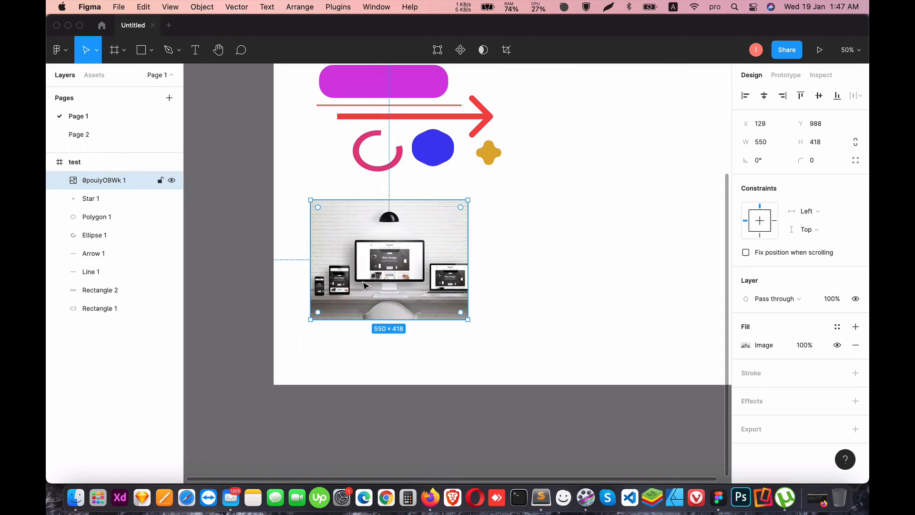
drag(365, 285, 365, 289)
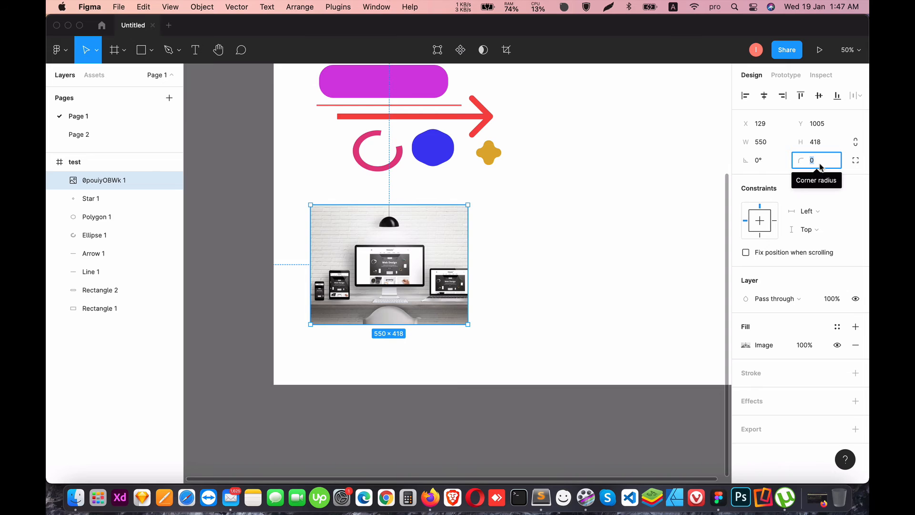
Set the placed image's corner radius to 10
text(10)
click(550, 206)
click(437, 249)
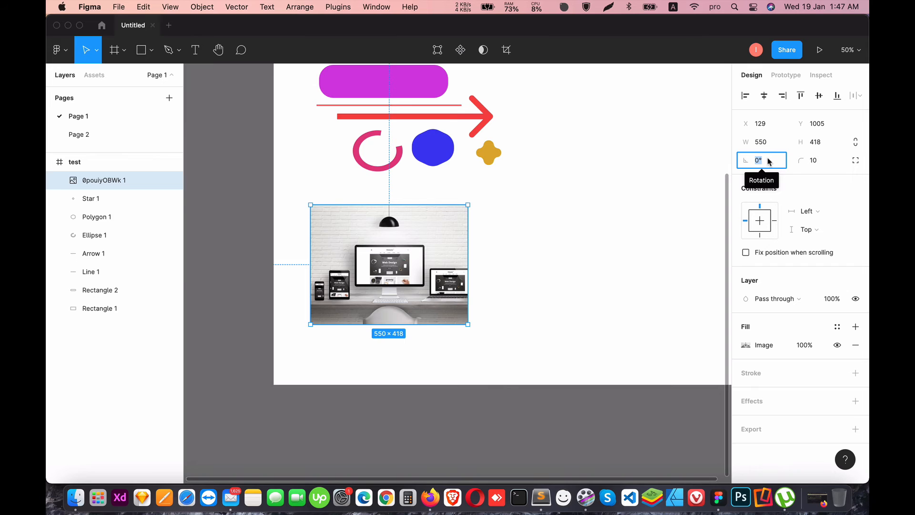
Set the placed image's rotation to 30°
text(30)
key(Return)
click(534, 220)
click(403, 252)
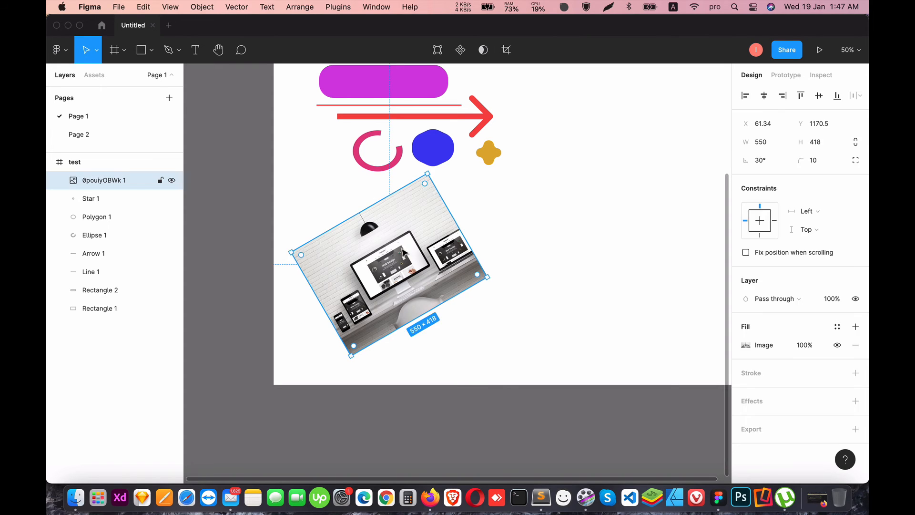
Undo the placed image's rotation
key(super+z)
key(super+z)
key(super+z)
key(super+z)
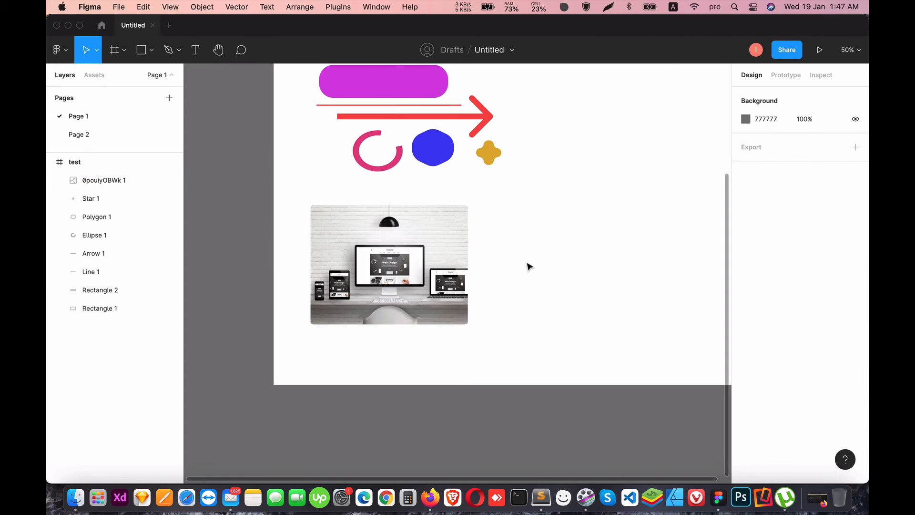
Draw a new rectangle of about 278 × 256 in the empty area of the frame beside the existing shapes
scroll(508, 278, up, 5)
scroll(503, 296, down, 5)
drag(480, 246, 332, 377)
click(150, 50)
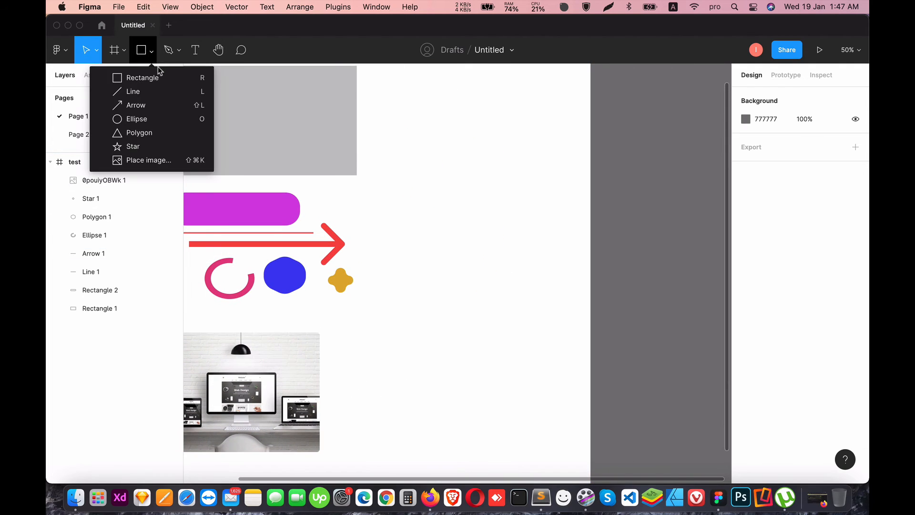
click(151, 76)
drag(358, 211, 439, 285)
drag(394, 252, 454, 302)
scroll(335, 275, up, 3)
scroll(335, 275, left, 3)
click(409, 374)
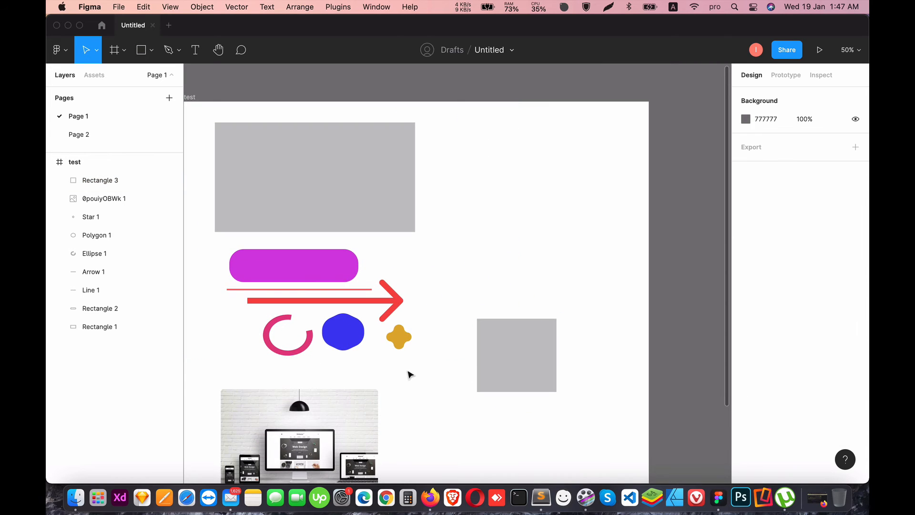
Delete all the earlier shapes and the image, and move the remaining rectangle to about X 139, Y 233
drag(424, 462, 282, 162)
key(Delete)
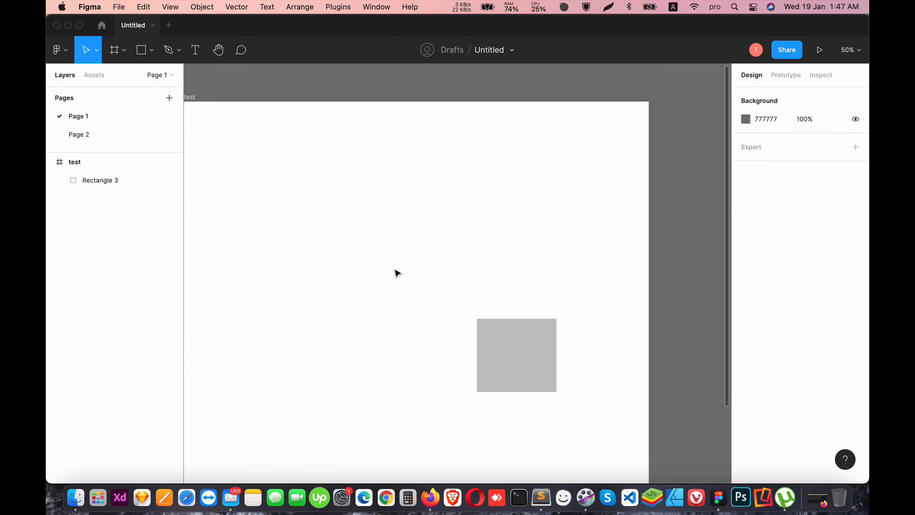
drag(459, 334, 547, 296)
drag(592, 316, 338, 165)
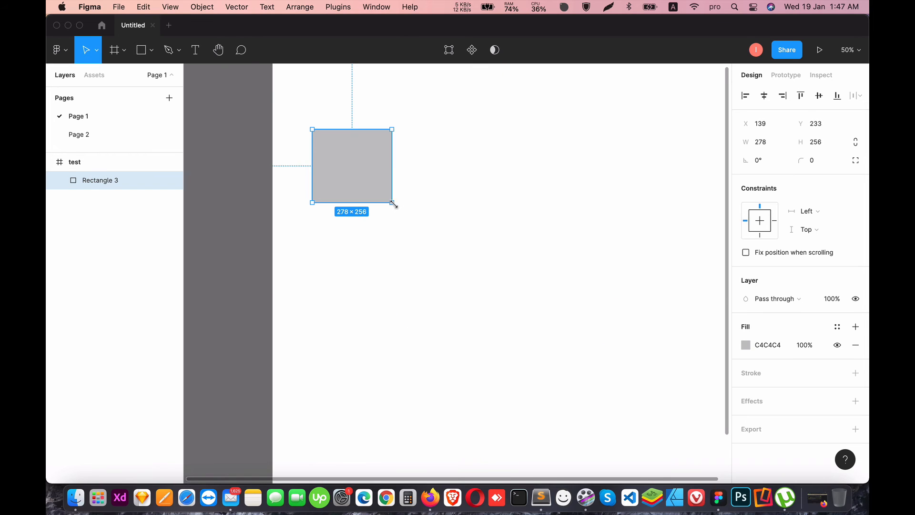
Enlarge the rectangle to about 516 × 390 and place a copy beside it with a 48 gap
drag(393, 204, 470, 221)
key(super+c)
key(super+v)
drag(594, 344, 313, 211)
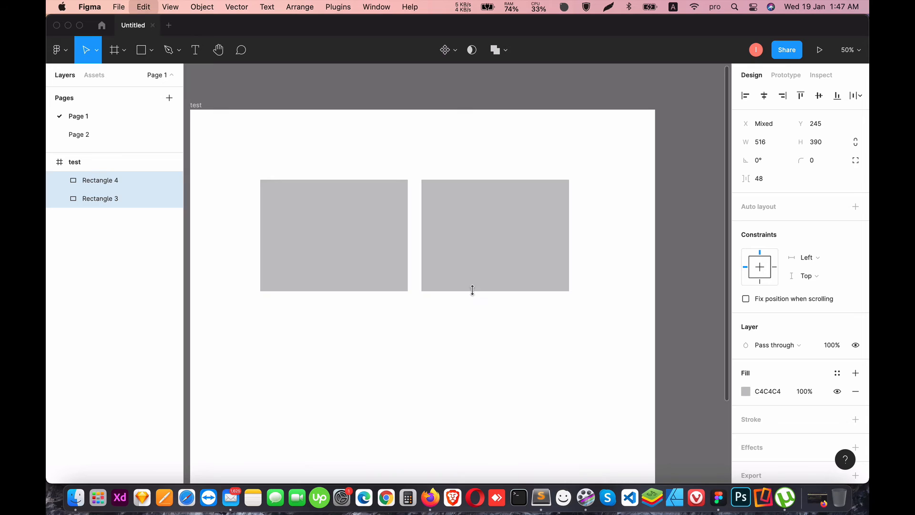
Duplicate both rectangles and place the copies directly below at Y 687 to form a two-by-two grid
key(super+c)
key(super+v)
drag(472, 286, 454, 341)
scroll(454, 341, down, 4)
scroll(501, 399, up, 4)
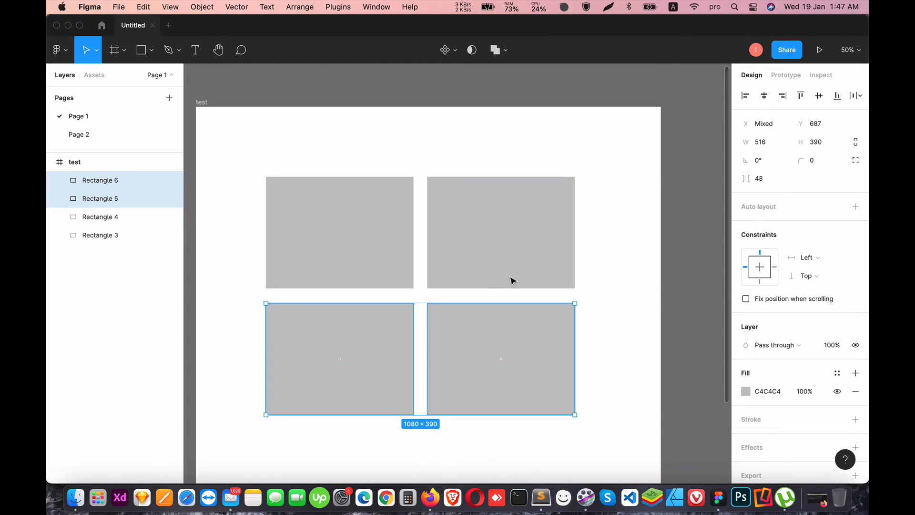
click(604, 289)
drag(236, 162, 568, 401)
click(625, 299)
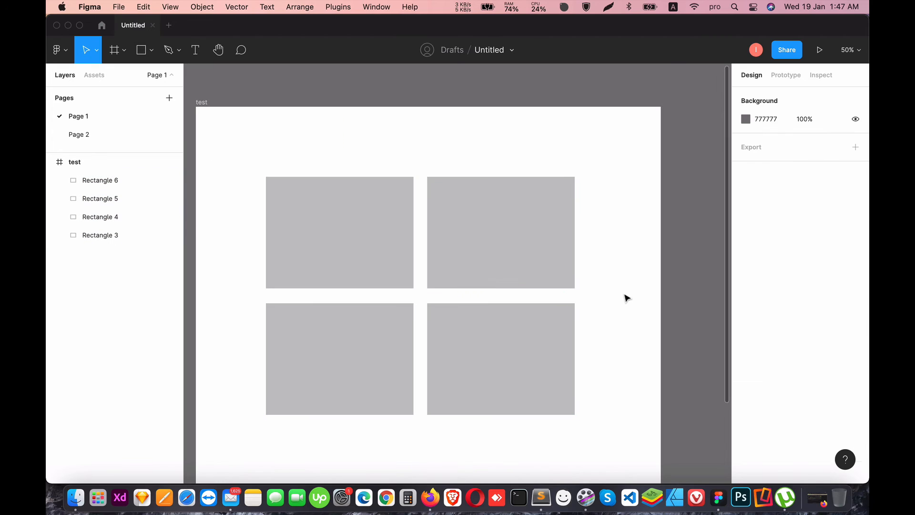
Import the four consecutive images from the Best Folding bike photo through DqWdZB9ZA4.jpg in the "images for work" folder for placement
click(147, 53)
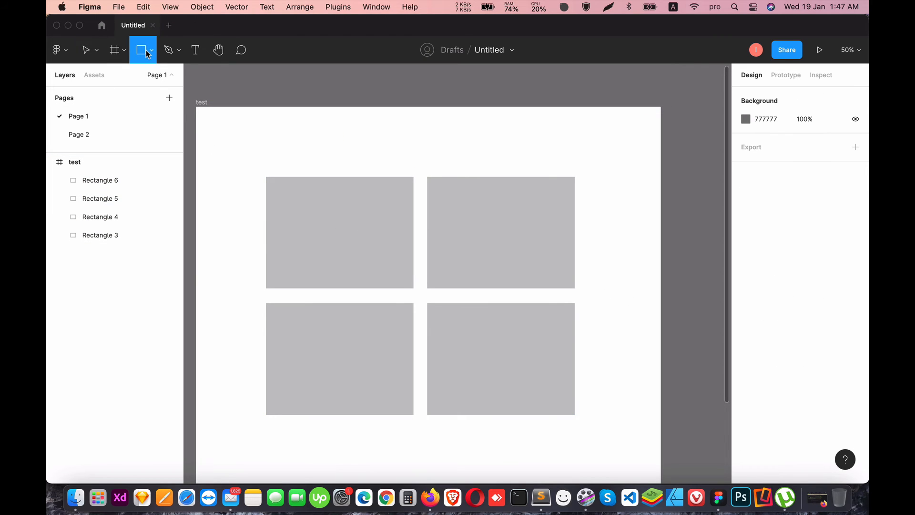
click(152, 49)
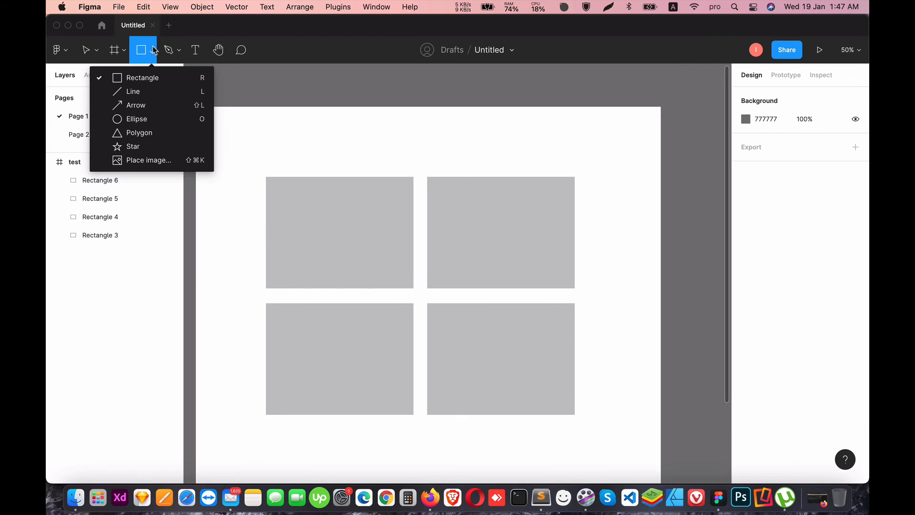
click(168, 157)
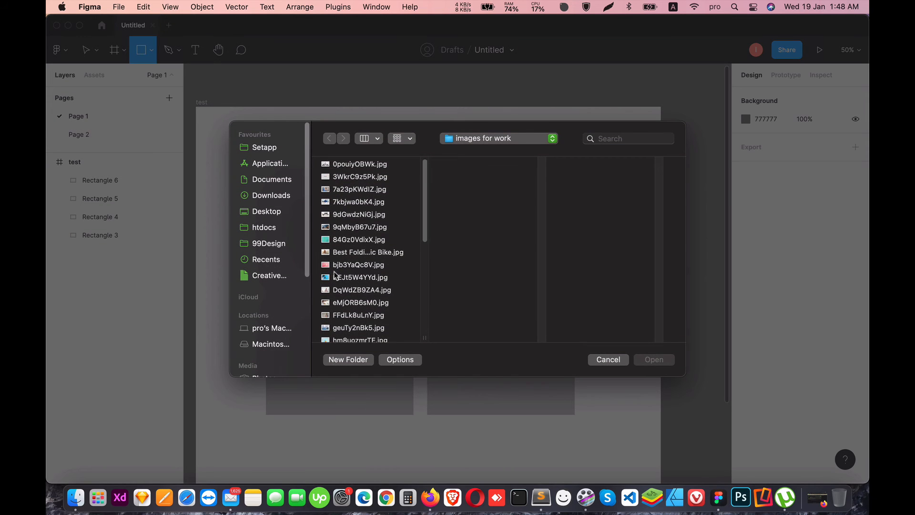
scroll(336, 277, down, 1)
click(351, 241)
shift+click(346, 254)
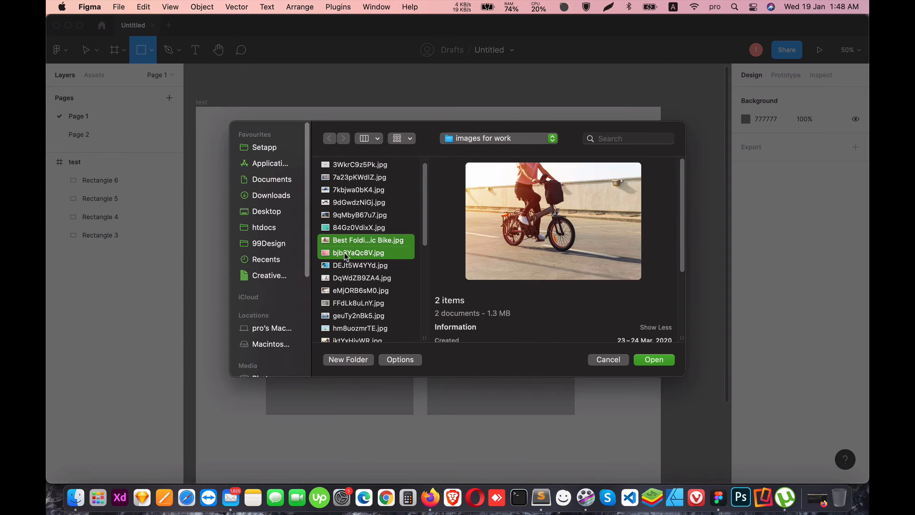
shift+click(345, 266)
shift+click(350, 278)
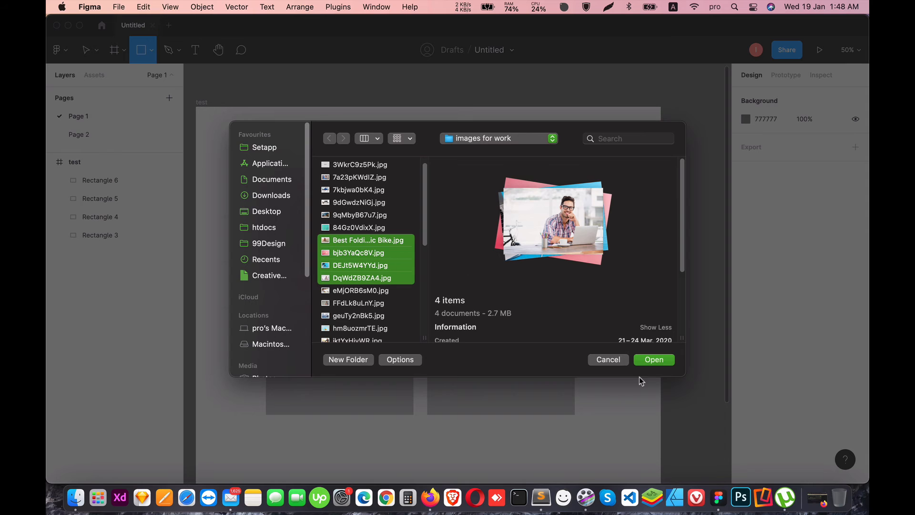
click(654, 360)
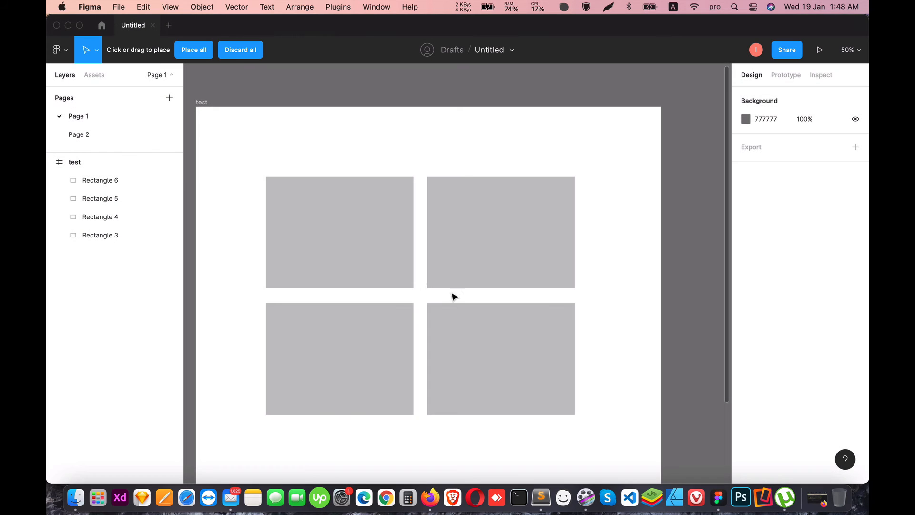
Fill each of the four grid rectangles with one of the imported images, working row by row
click(312, 209)
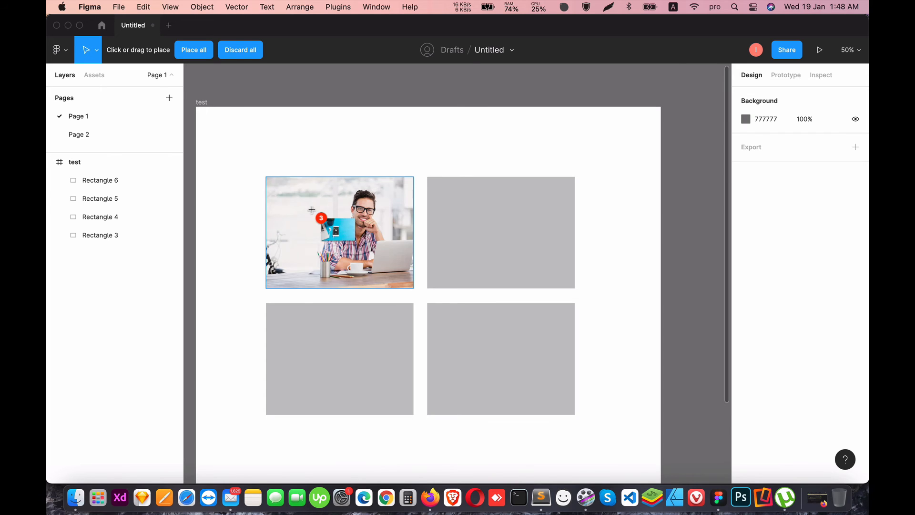
click(498, 213)
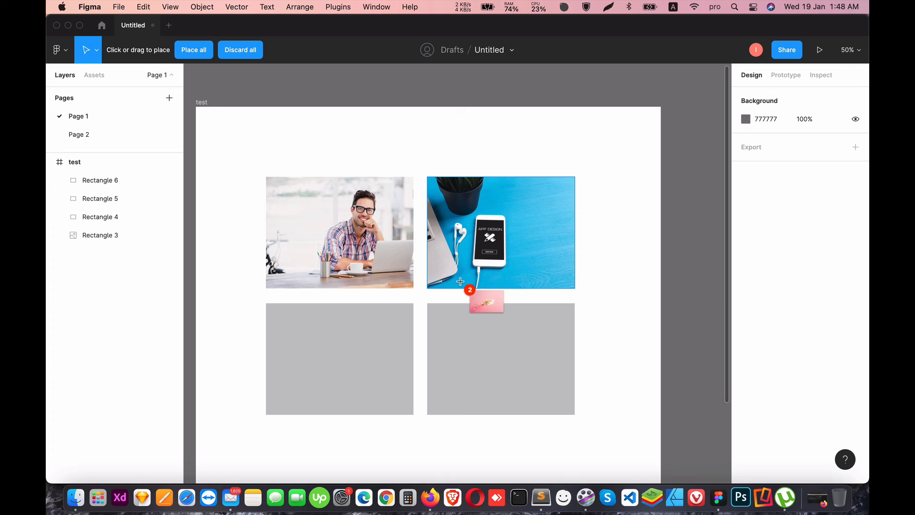
click(316, 332)
click(499, 374)
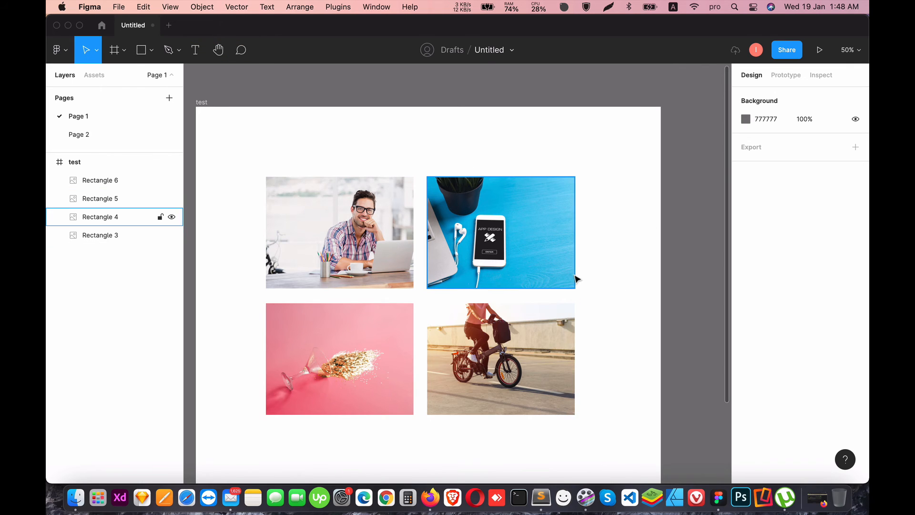
scroll(525, 200, down, 1)
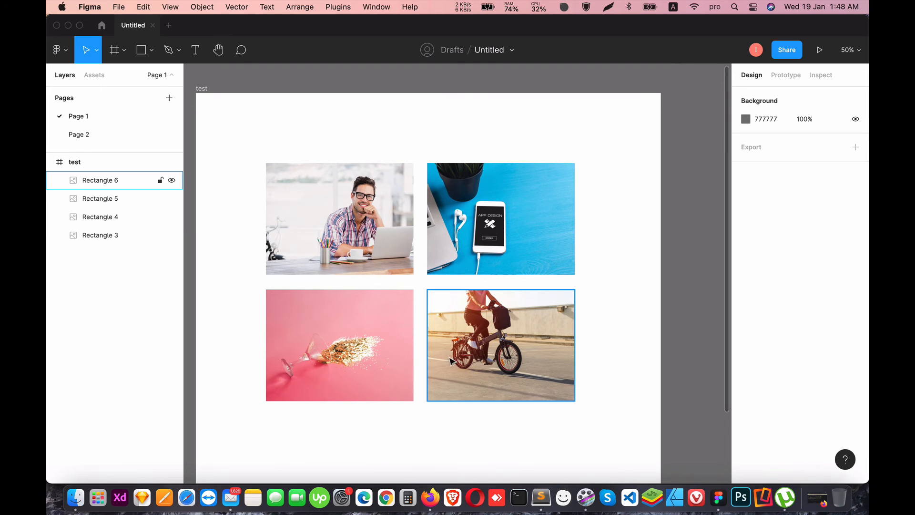
Select all four image-filled rectangles and delete them from the frame
scroll(562, 297, down, 2)
scroll(562, 298, left, 2)
drag(619, 384, 293, 128)
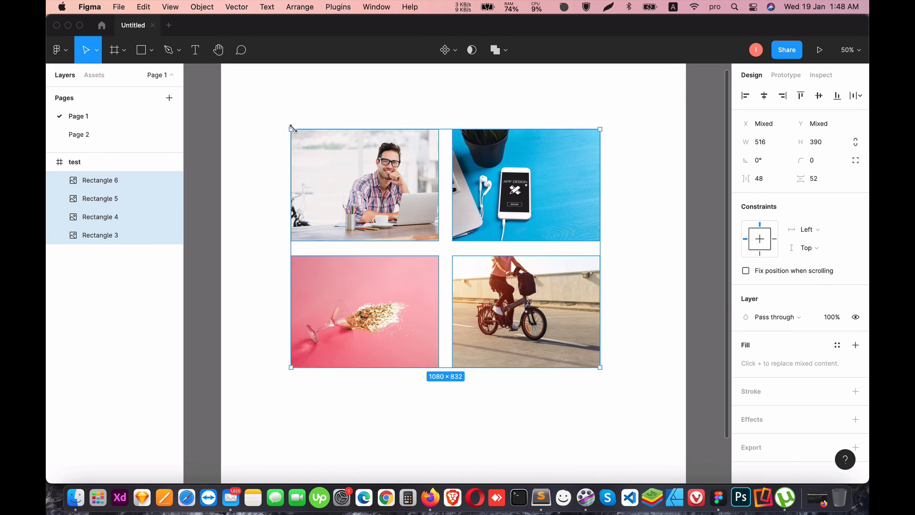
key(Delete)
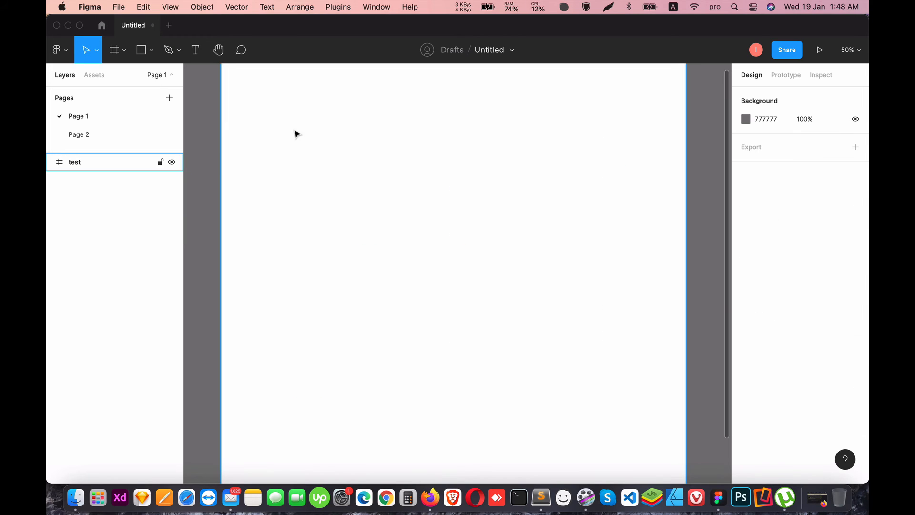
Import the six images from DEJt5W4YYd.jpg through hm8uozmrTE.jpg in the "images for work" folder for placement
click(153, 54)
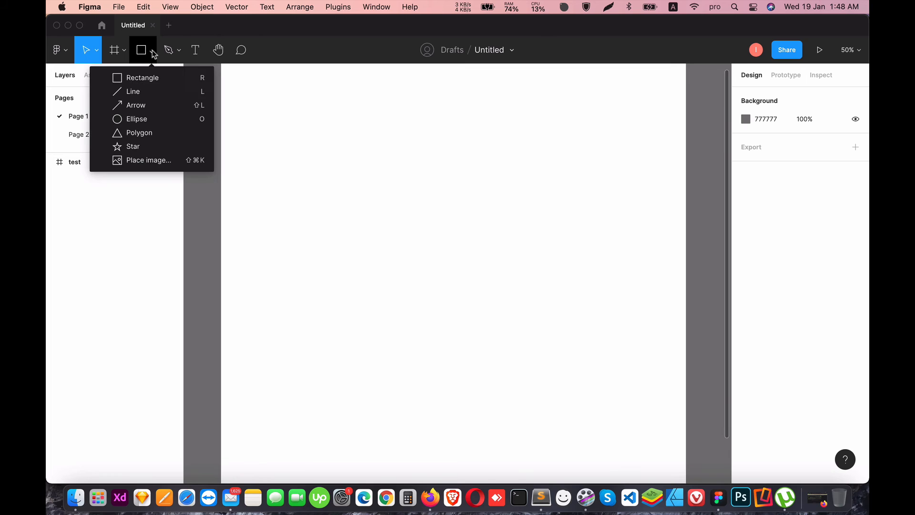
click(162, 172)
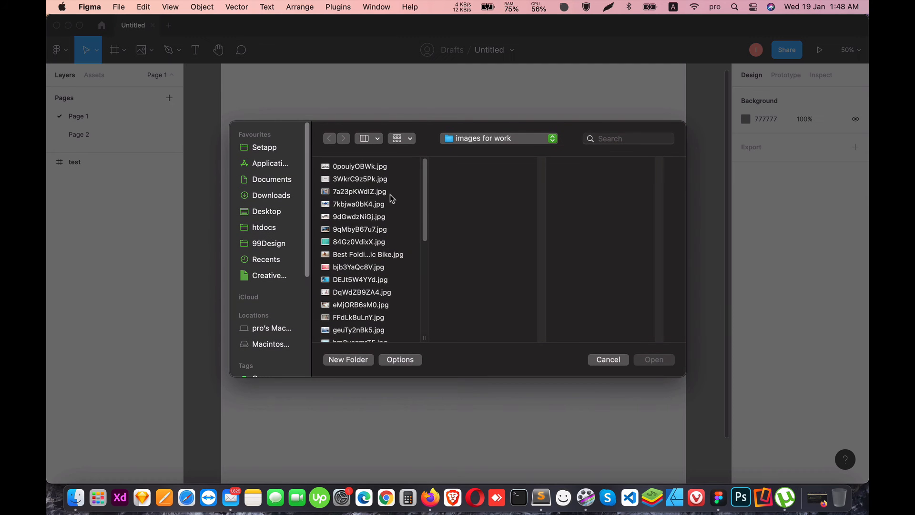
scroll(357, 277, down, 2)
click(355, 259)
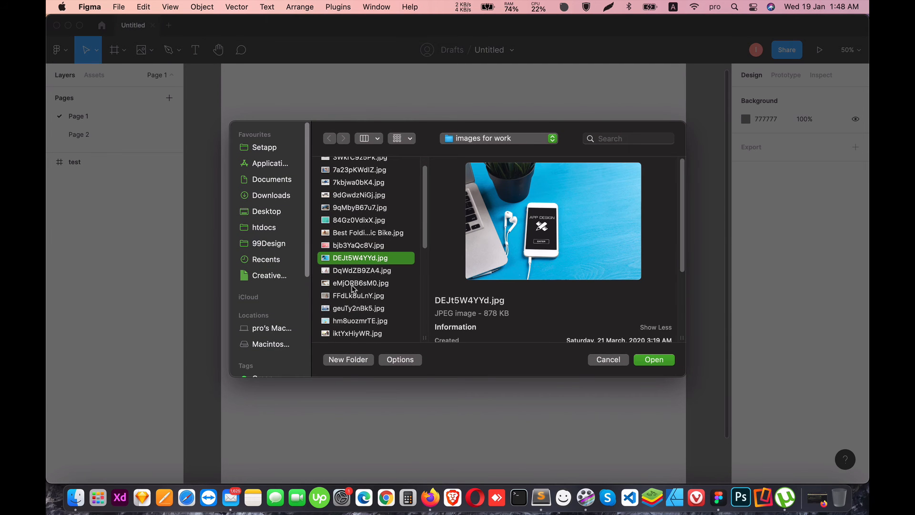
drag(355, 273, 358, 326)
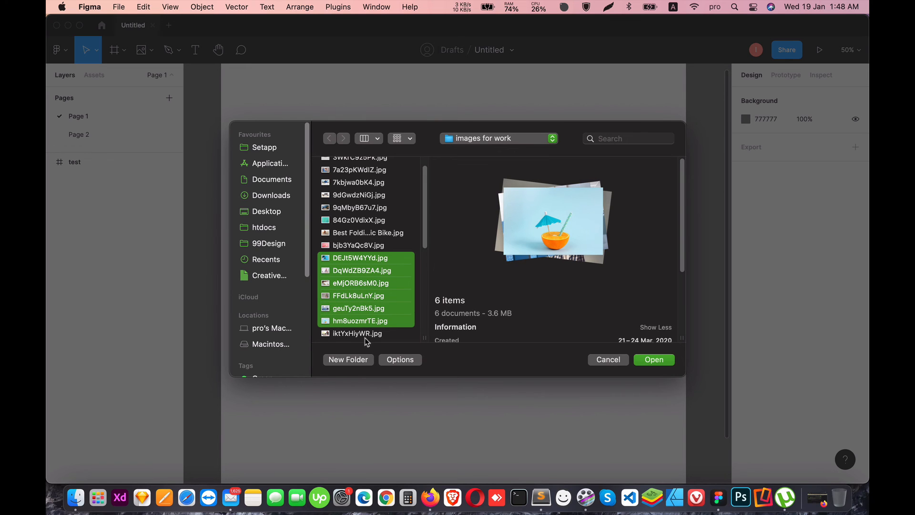
click(657, 359)
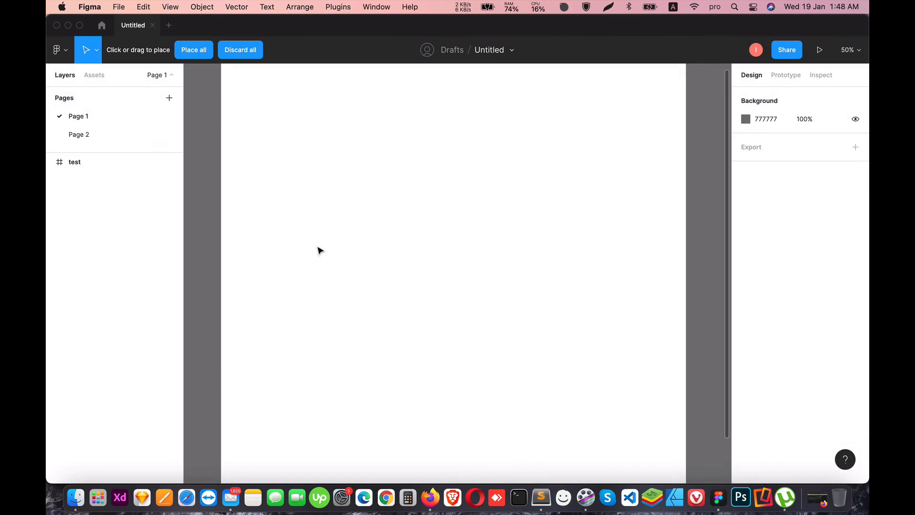
Place the first three images side by side across the frame at about 380 × 384, 410 × 646 and 402 × 296
scroll(335, 236, up, 2)
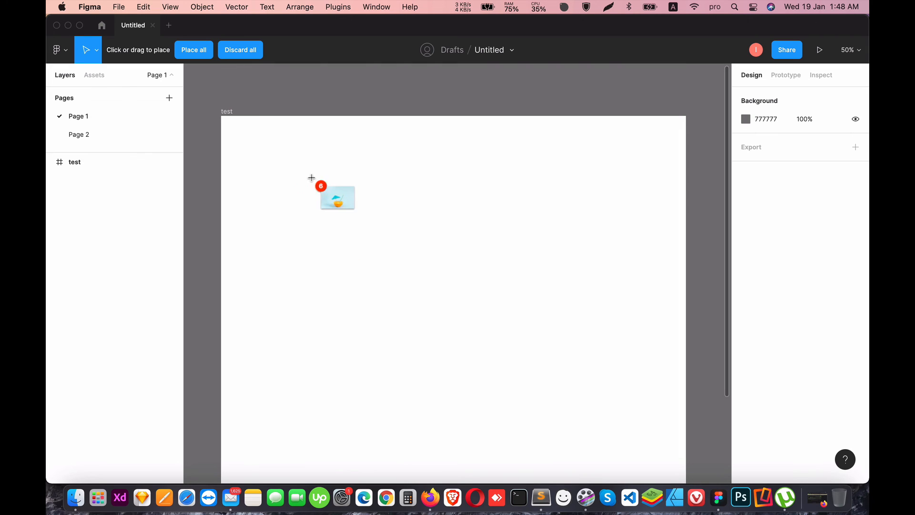
drag(291, 168, 398, 278)
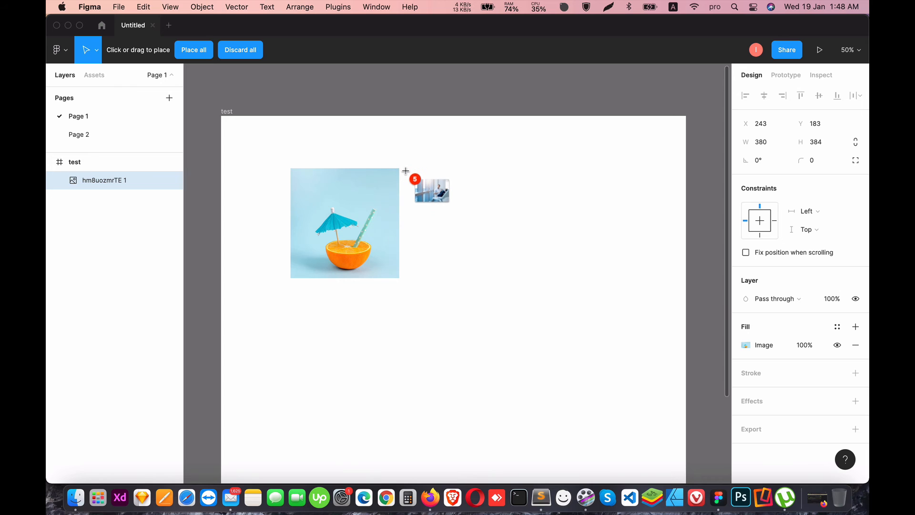
drag(410, 174, 527, 358)
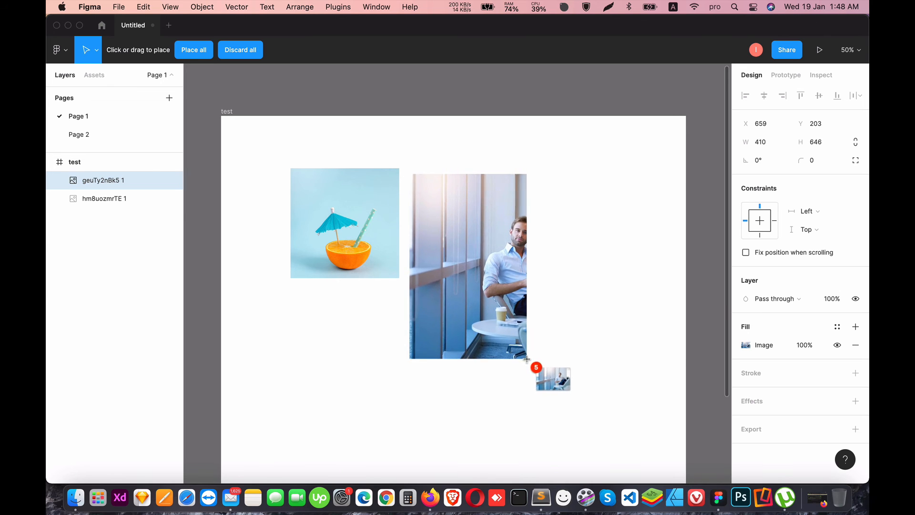
drag(538, 171, 653, 257)
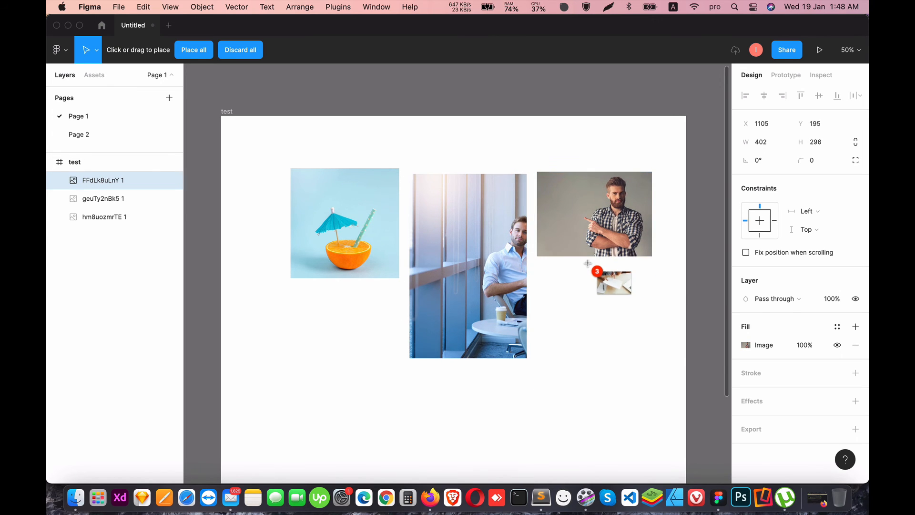
Place the remaining images below the outer two at about 394 × 332 and 378 × 294, plus a 1260 × 302 banner underneath
drag(540, 264, 652, 359)
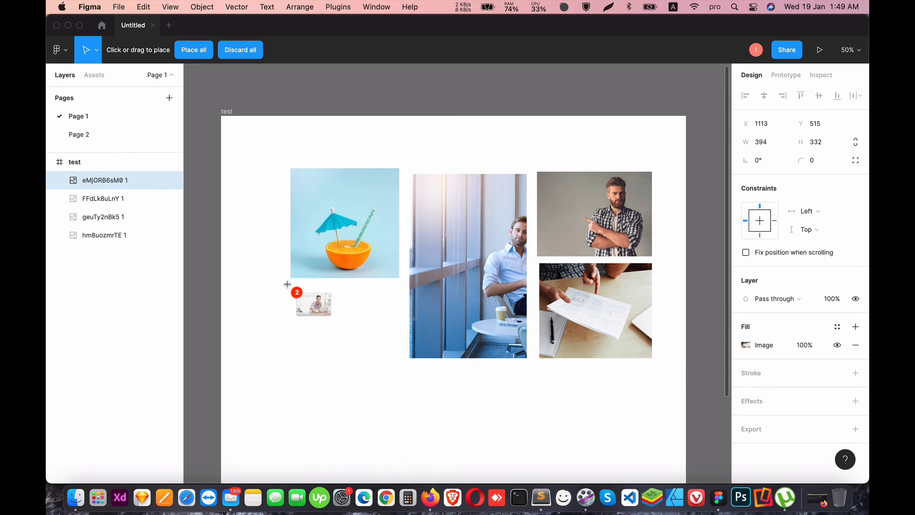
drag(295, 288, 403, 371)
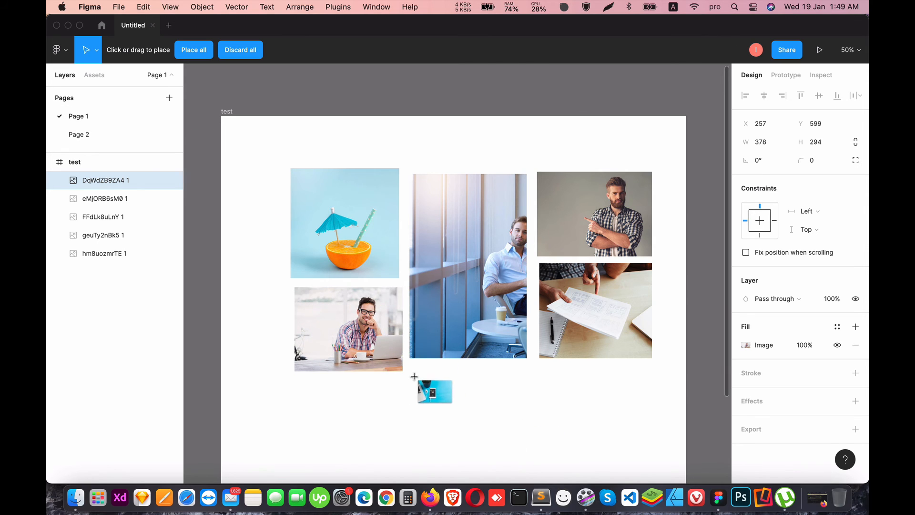
drag(298, 384, 659, 460)
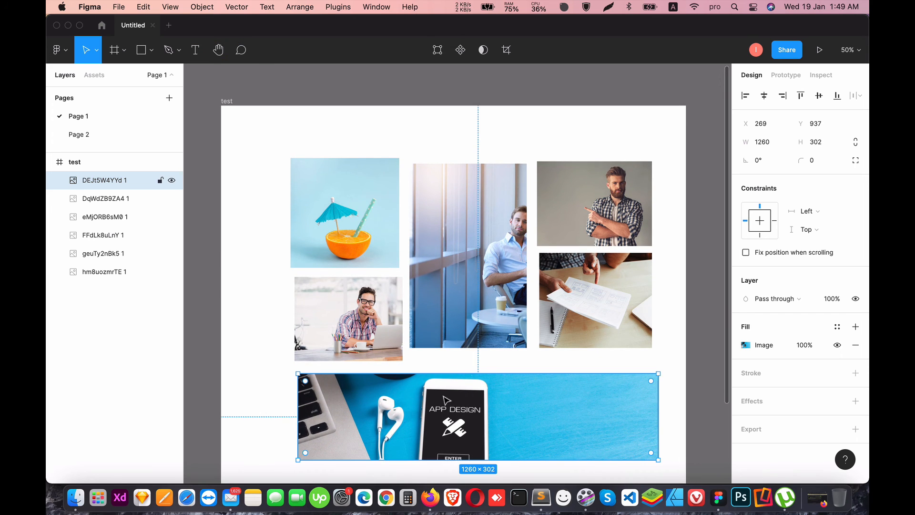
Move the banner to about X 257, Y 925 and shift the orange drink image right to align with the portrait below it
drag(444, 401, 441, 402)
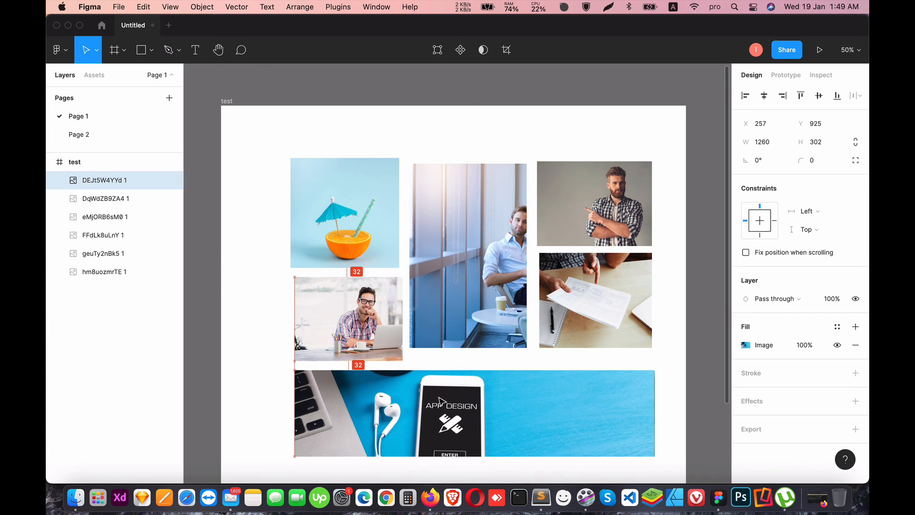
drag(315, 250, 319, 250)
click(323, 300)
Stretch the tall centre image to 410 × 690 and lower the image of hands with papers to about Y 561
click(469, 339)
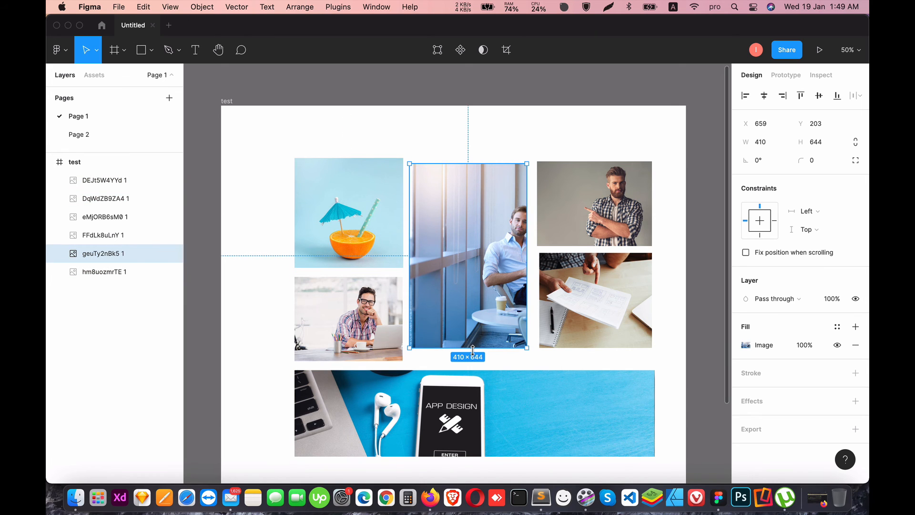
drag(473, 350, 473, 361)
click(589, 329)
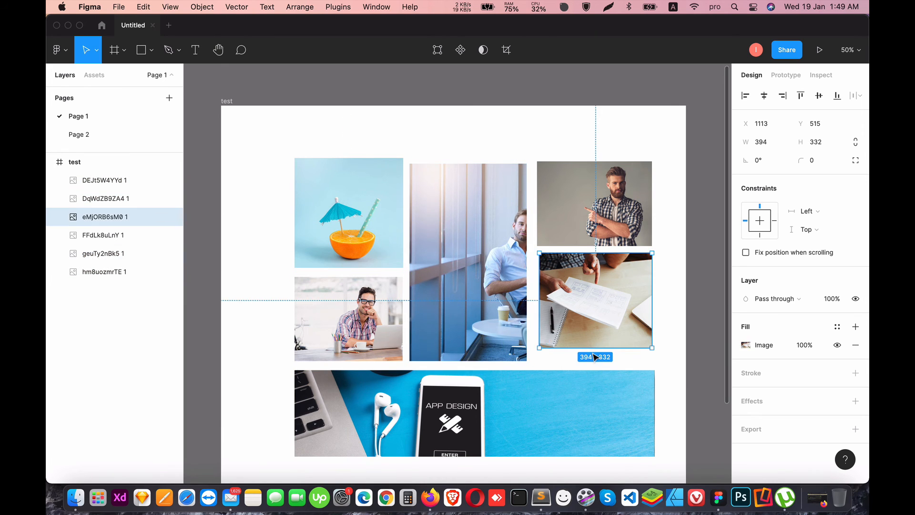
drag(588, 328, 587, 339)
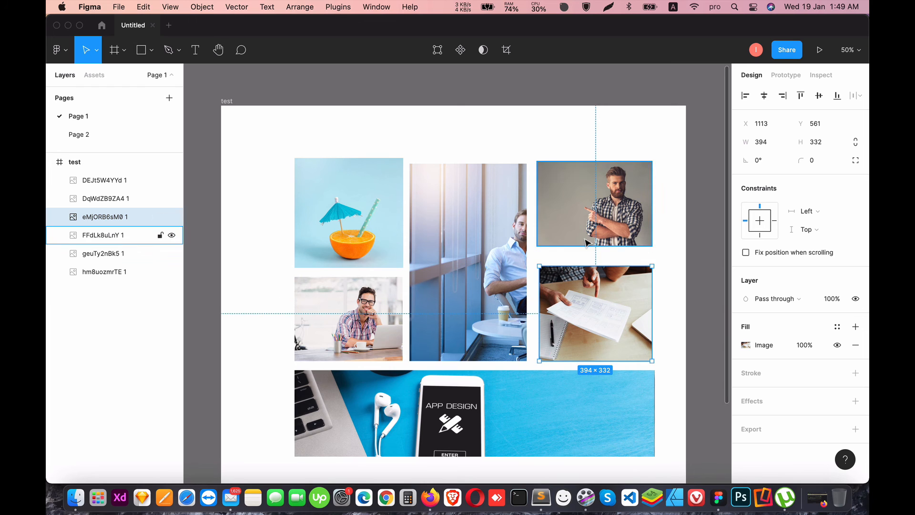
Shift both outer images beside the tall one closer to it, and raise the tall image to Y 183 with its bottom edge extended to the row's baseline
click(596, 205)
shift+click(592, 301)
drag(591, 298, 587, 298)
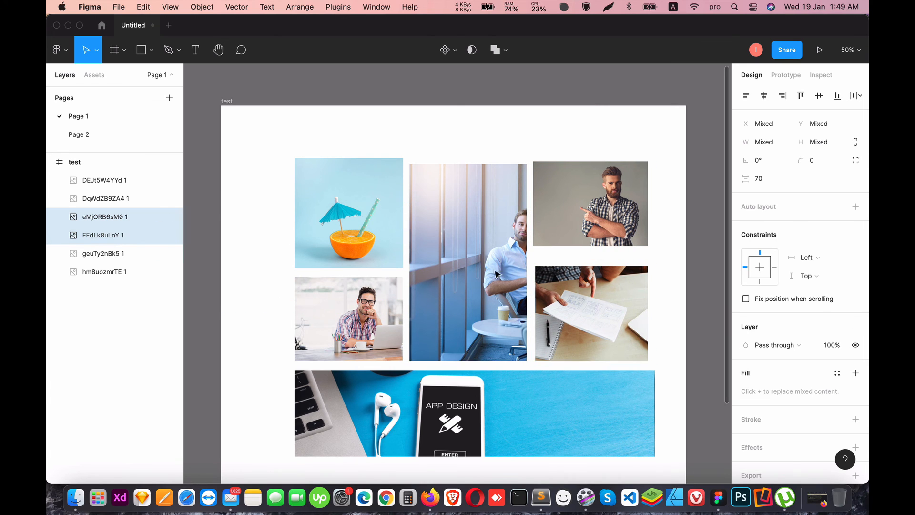
drag(471, 264, 472, 258)
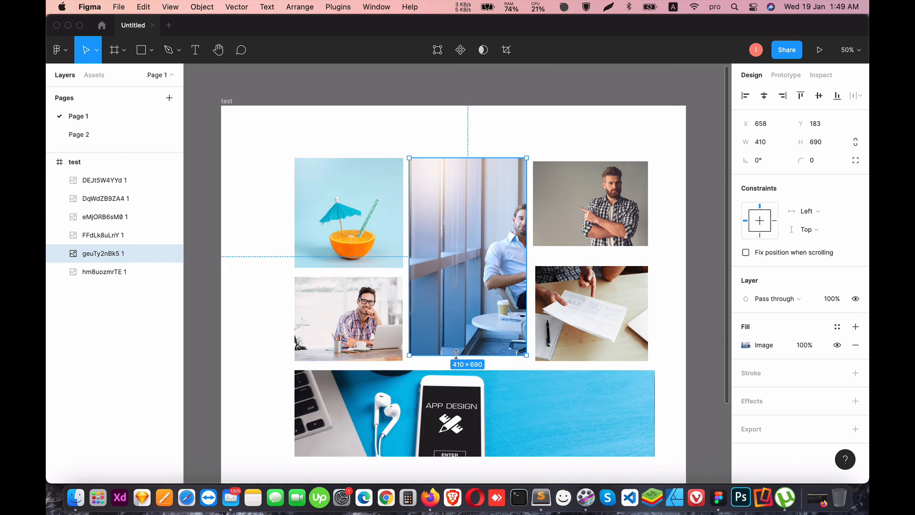
drag(459, 355, 459, 361)
Move the image of hands with papers to about X 1089, Y 515 and widen it to 404
click(572, 334)
drag(562, 290, 559, 276)
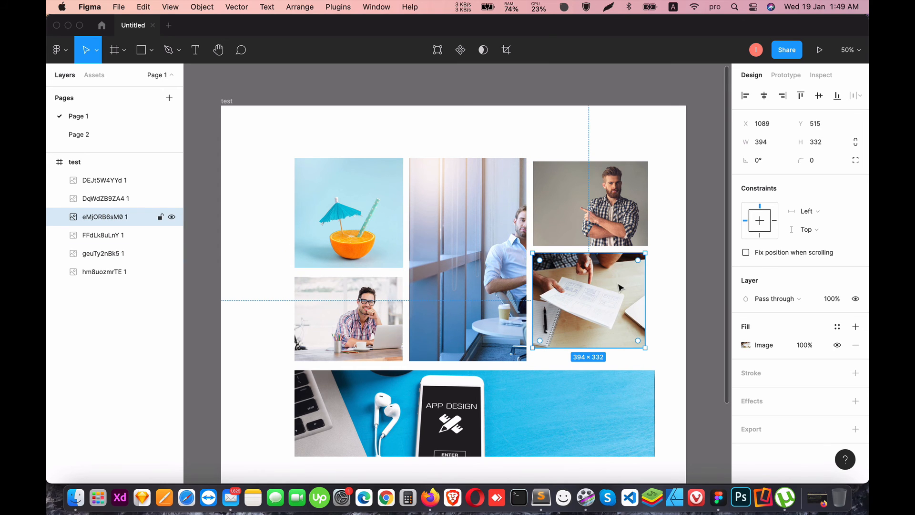
drag(650, 284, 651, 284)
Narrow the banner to the outer edge of the images above and extend the papers image to 404 × 378
click(653, 398)
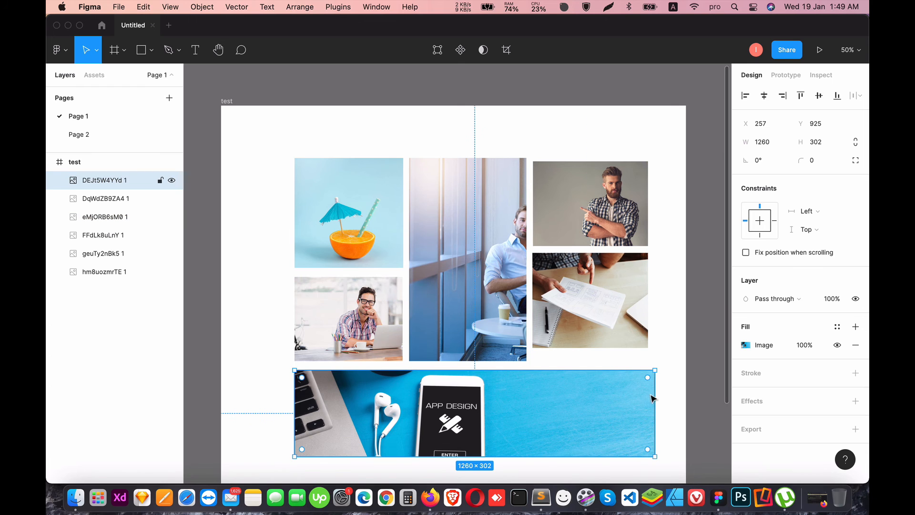
click(596, 332)
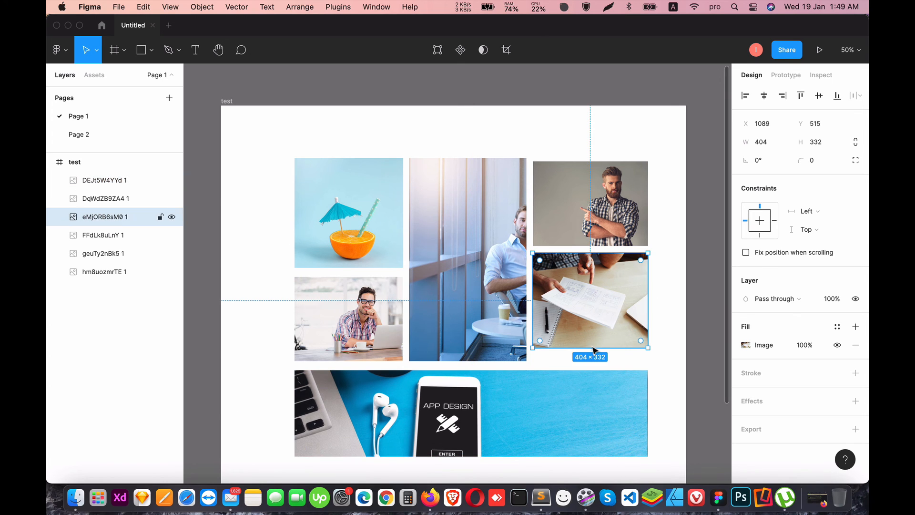
drag(592, 346, 591, 361)
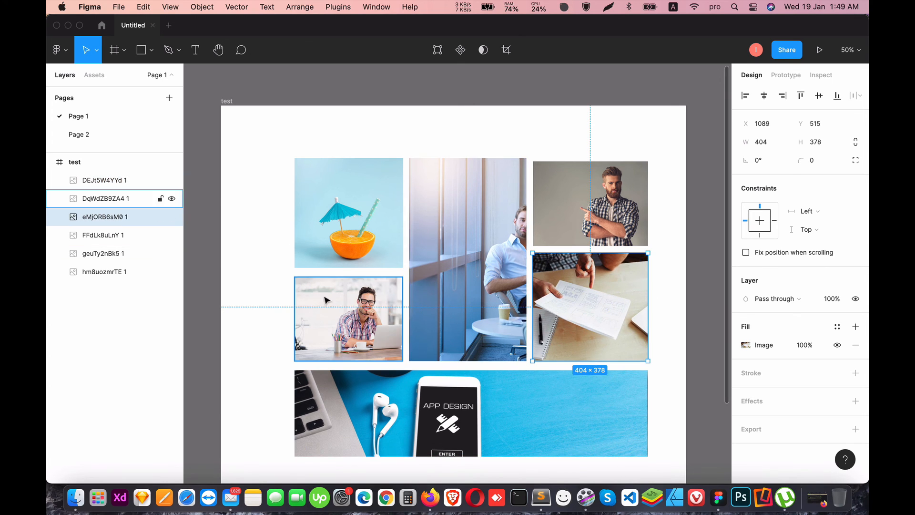
Select all six collage images and delete them from the test frame
click(276, 272)
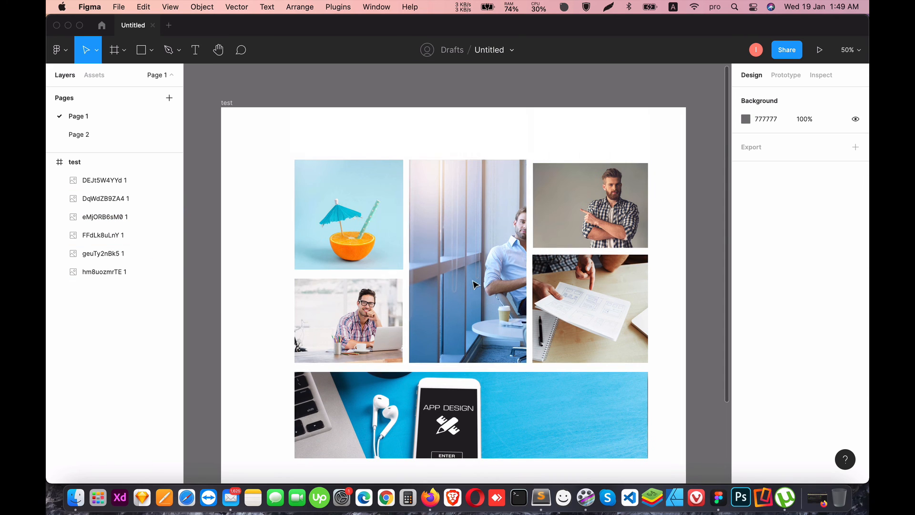
drag(262, 155, 645, 450)
key(Delete)
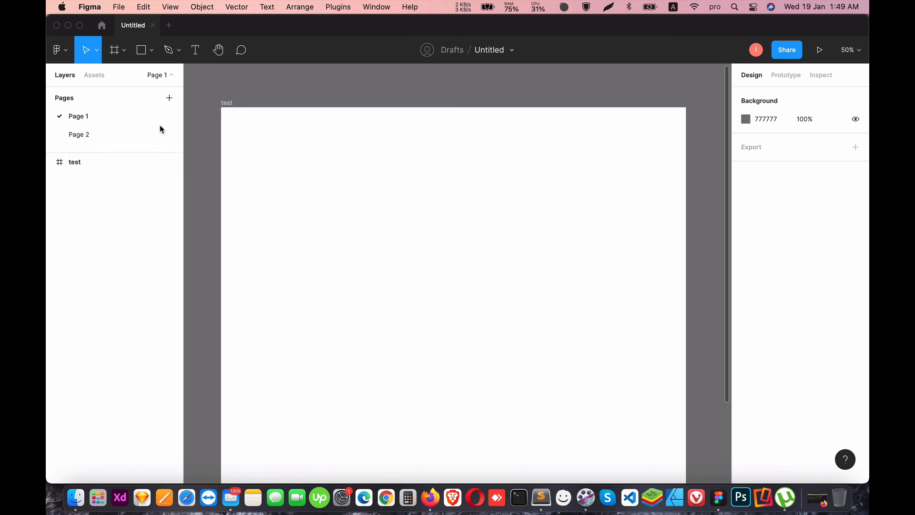
Draw a circle of about 292 × 292 in the test frame and move it to about X 479, Y 399
click(155, 54)
click(135, 120)
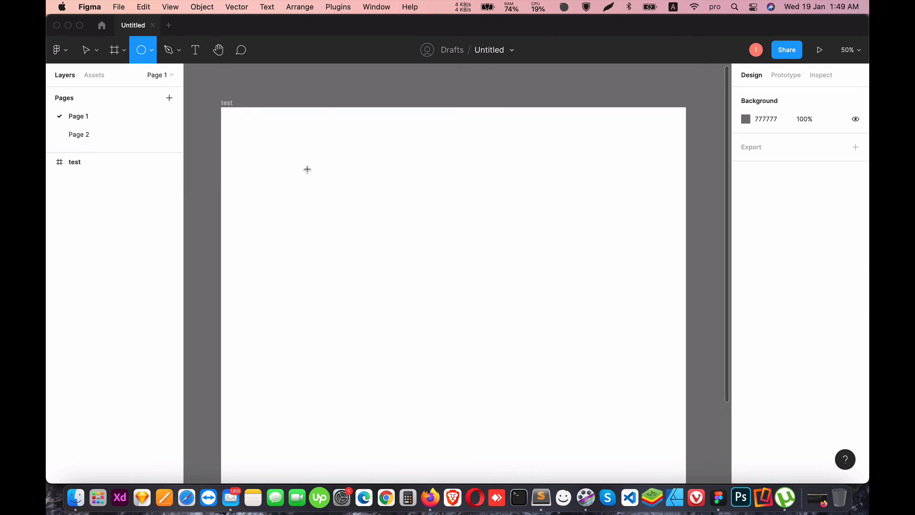
drag(307, 167, 390, 237)
click(454, 220)
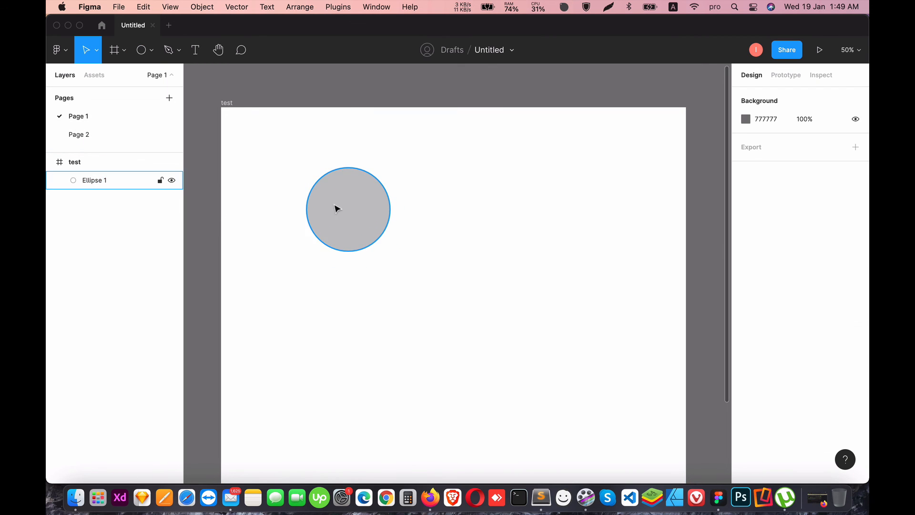
drag(315, 222, 421, 252)
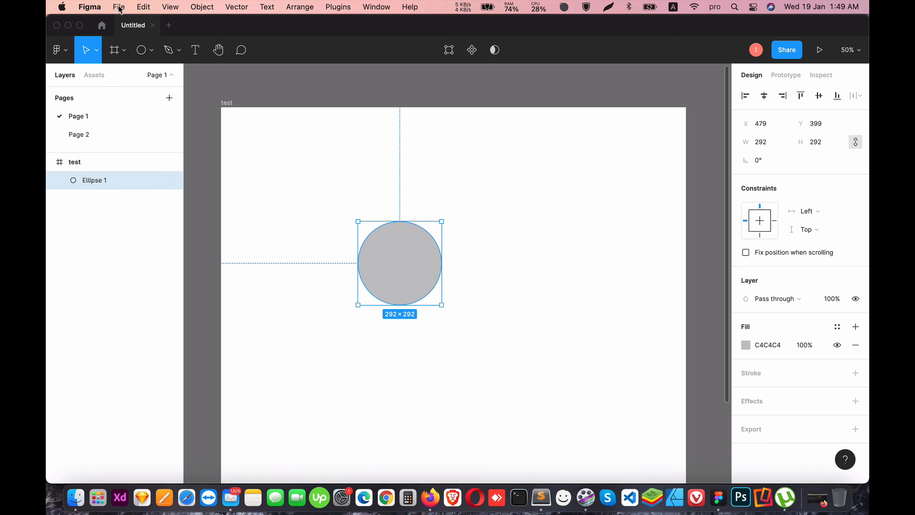
Fill the circle with the photo of a man working at a laptop from the "images for work" folder
click(152, 50)
click(147, 159)
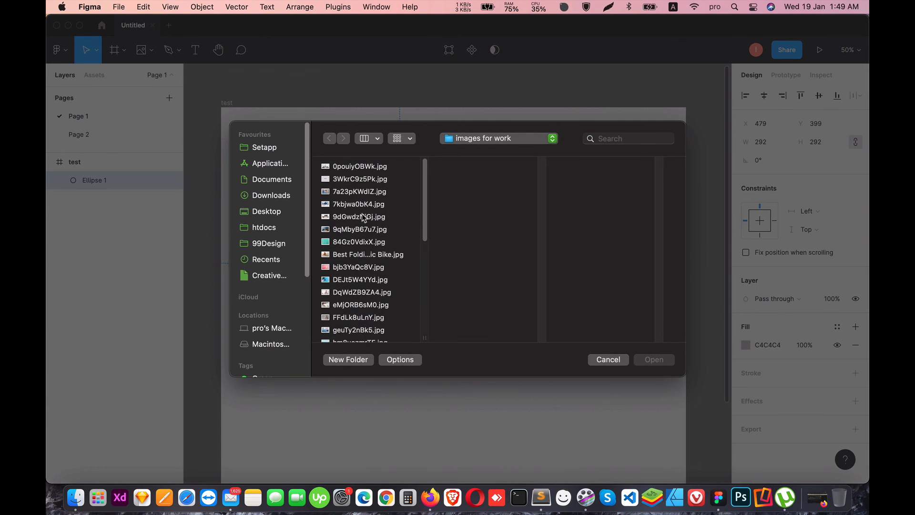
click(353, 200)
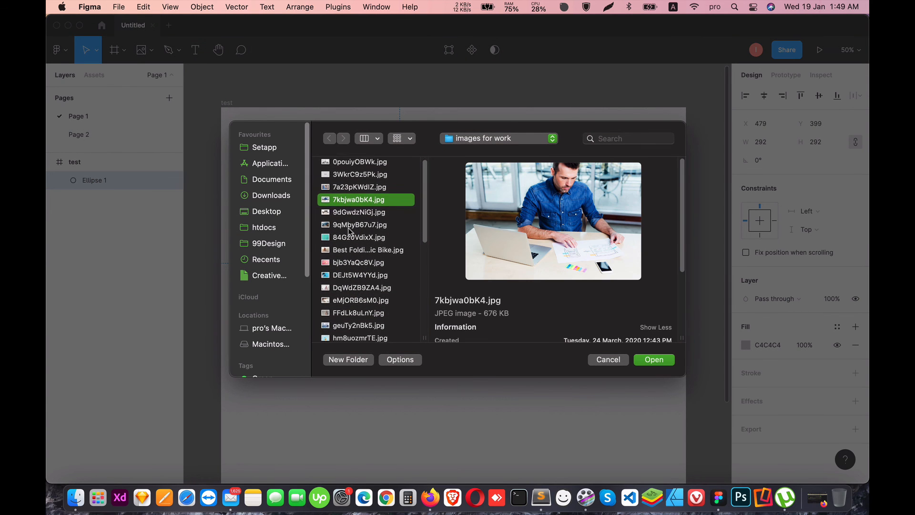
scroll(350, 236, down, 3)
click(353, 260)
click(654, 360)
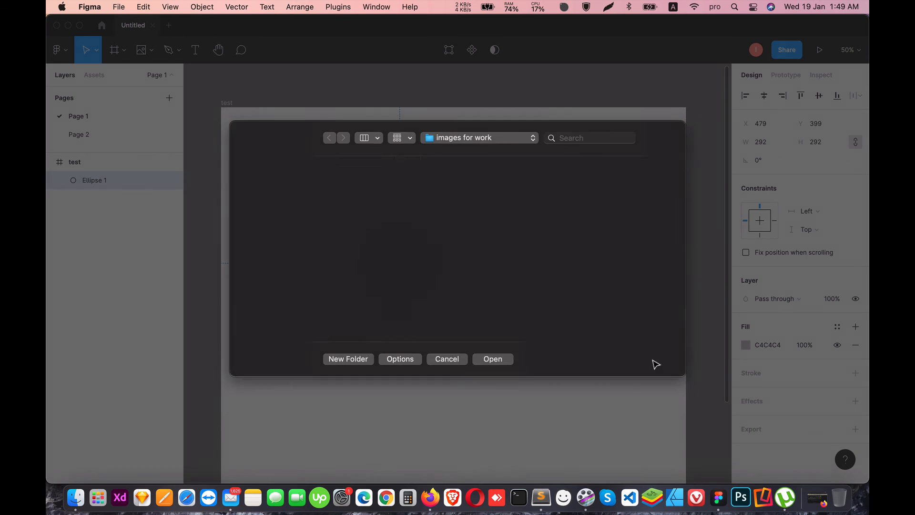
click(396, 271)
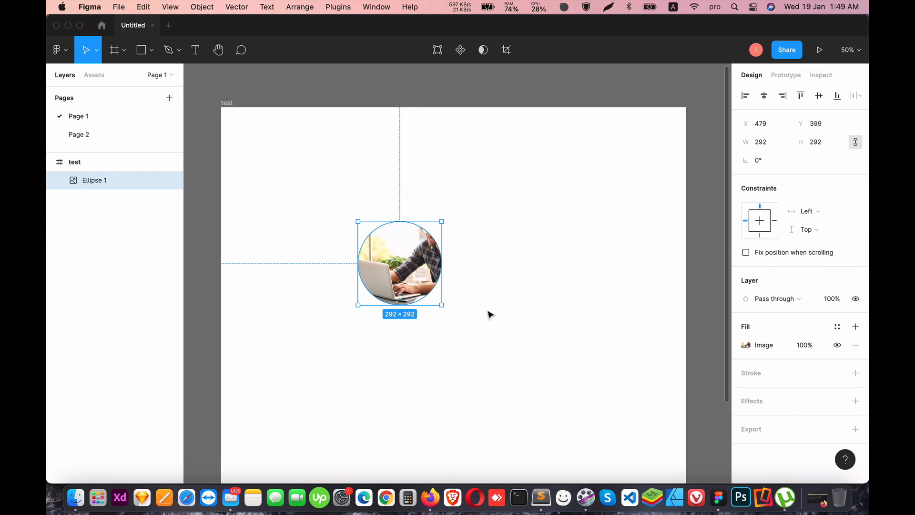
click(474, 321)
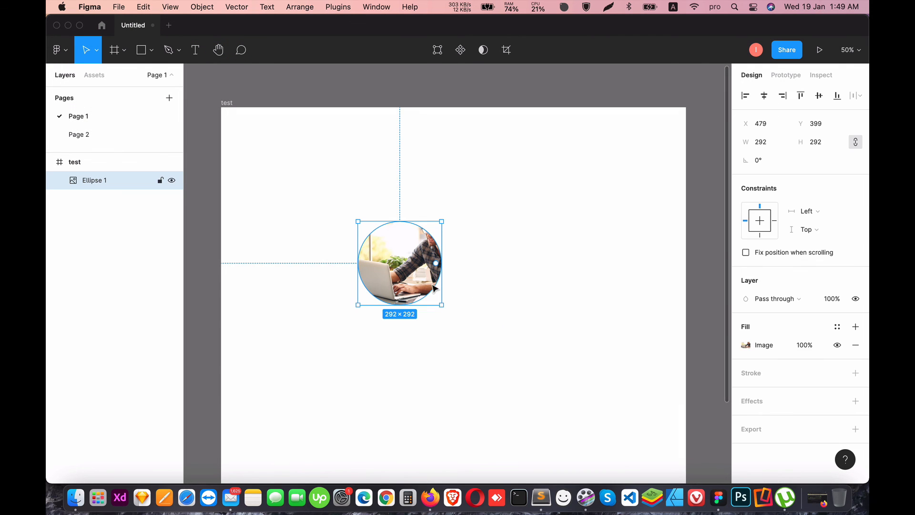
click(521, 332)
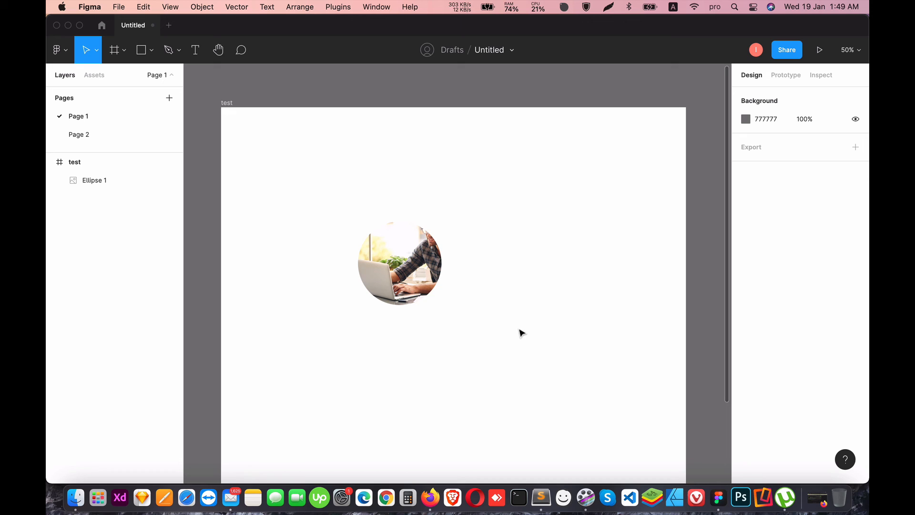
Slightly raise the exposure and contrast of the circle's image fill, keeping the fill type as Image
click(420, 281)
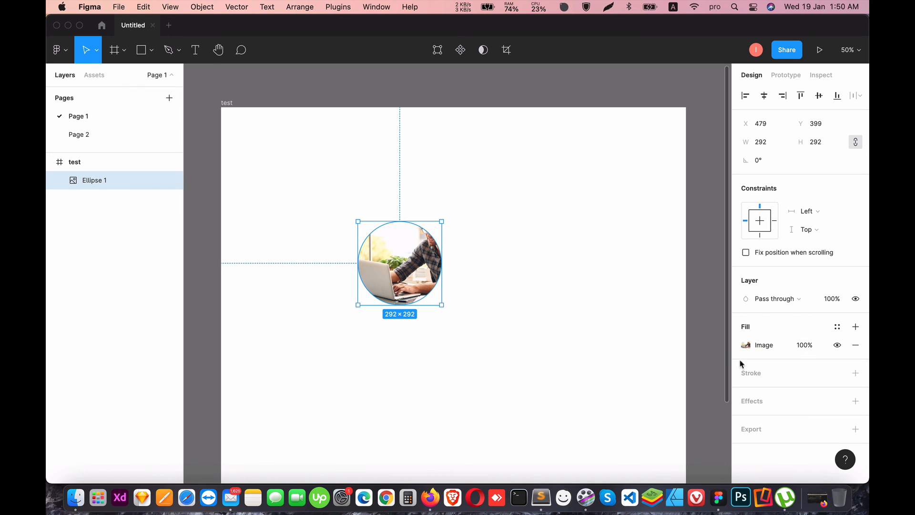
click(746, 345)
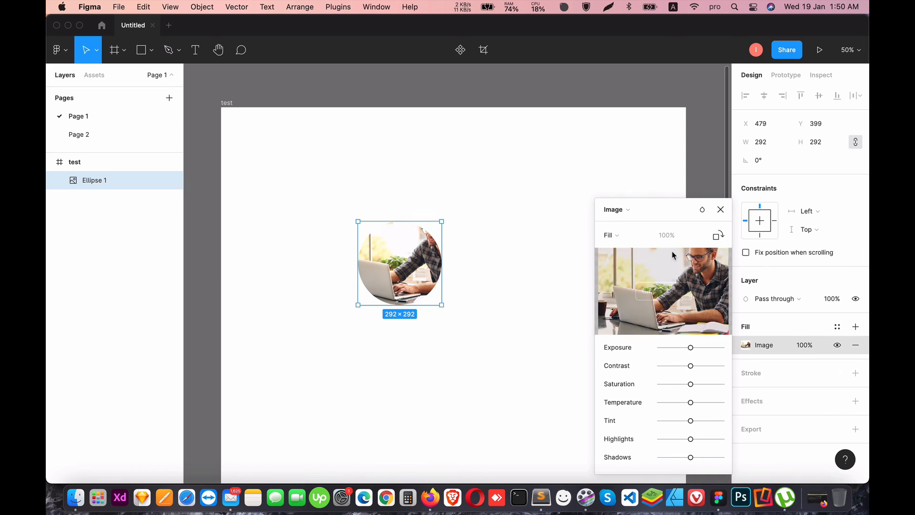
click(612, 211)
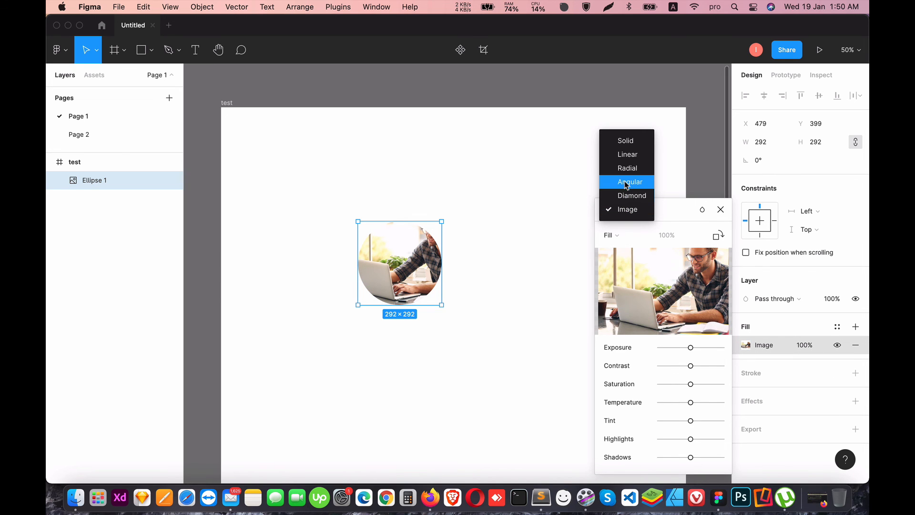
click(631, 212)
mouse_move(689, 350)
mouse_down()
mouse_move(669, 349)
mouse_move(705, 352)
mouse_move(695, 348)
mouse_move(681, 366)
mouse_up()
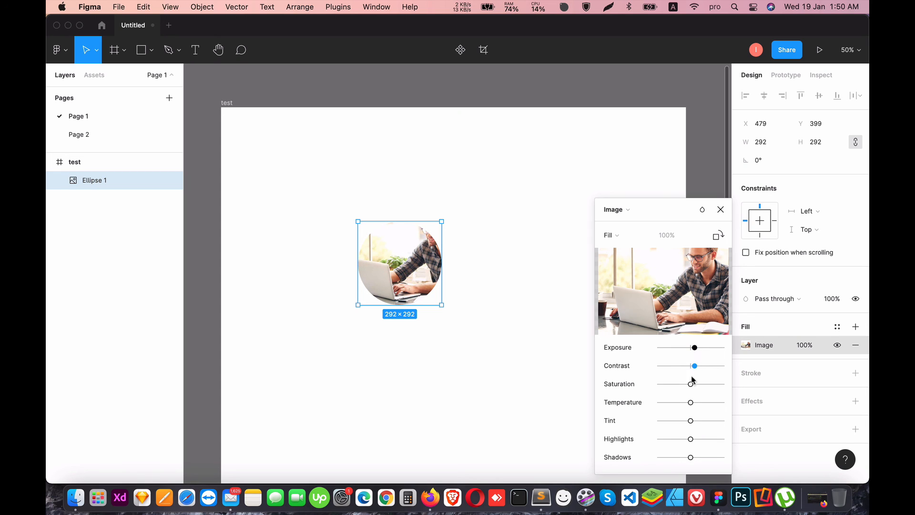
drag(686, 383, 684, 385)
Try the Fit and Crop scale modes on the circle's image and return it to Fill
click(618, 241)
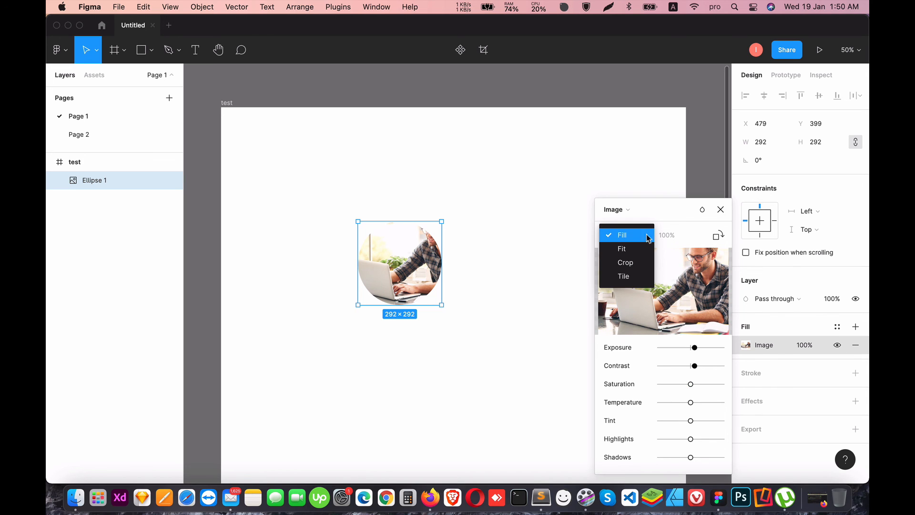
click(673, 233)
click(609, 236)
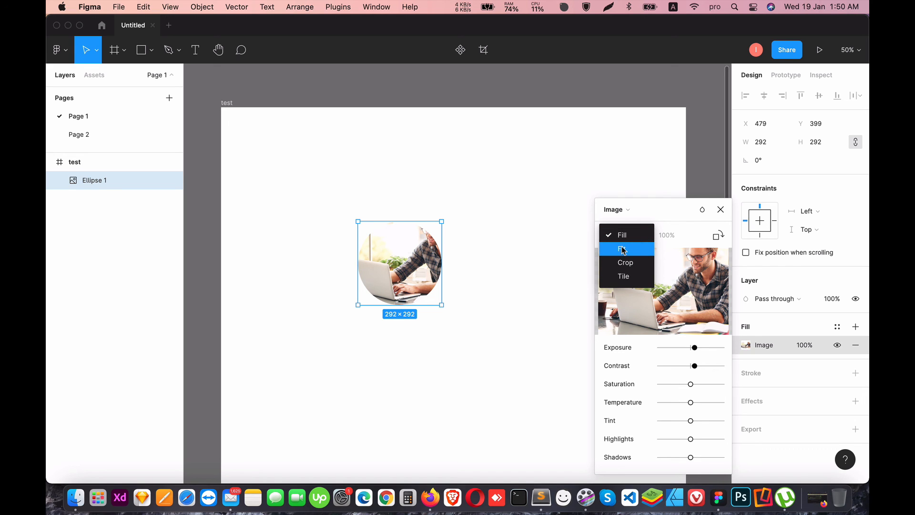
click(622, 249)
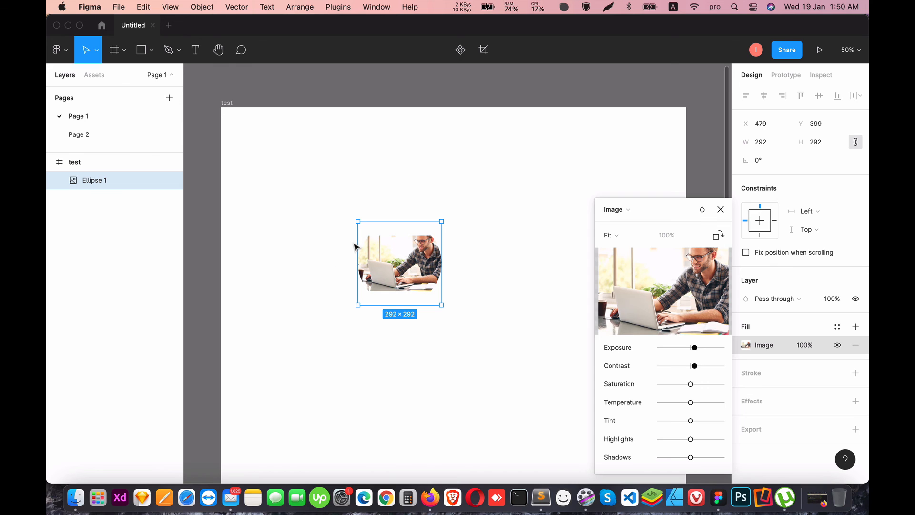
click(612, 235)
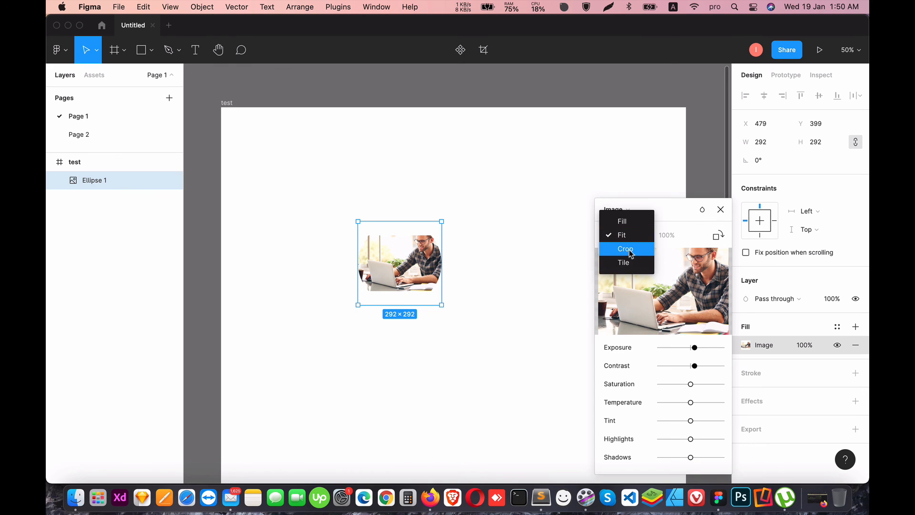
click(627, 248)
click(620, 235)
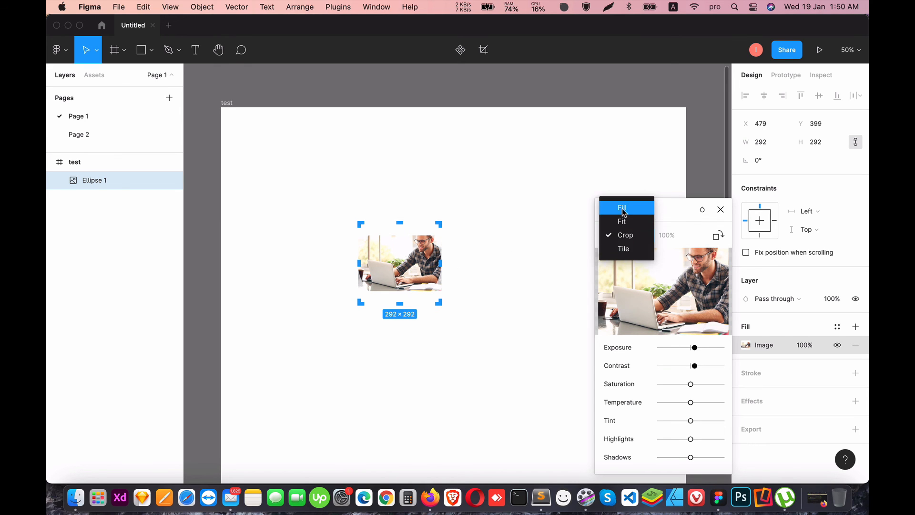
click(622, 208)
Set the circle's image to Crop and shift the photo left so the man's face sits inside the circle
click(616, 235)
click(630, 260)
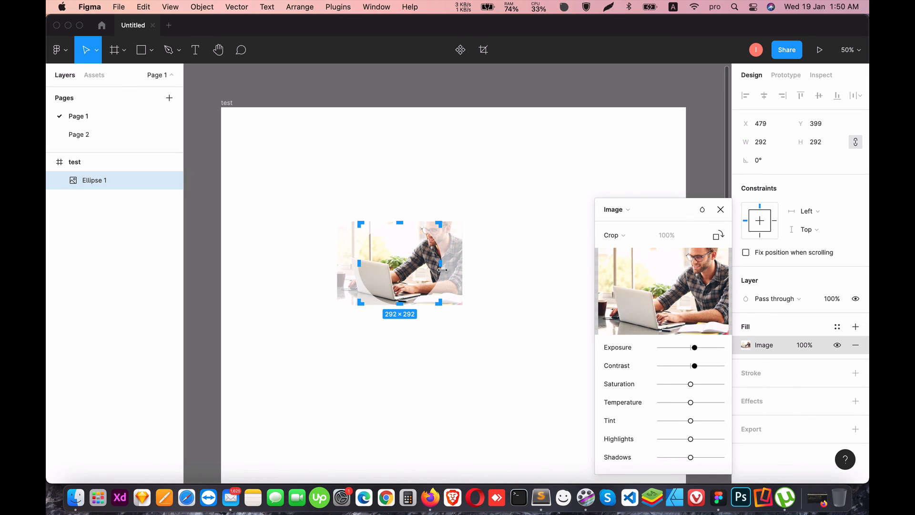
drag(400, 263, 377, 264)
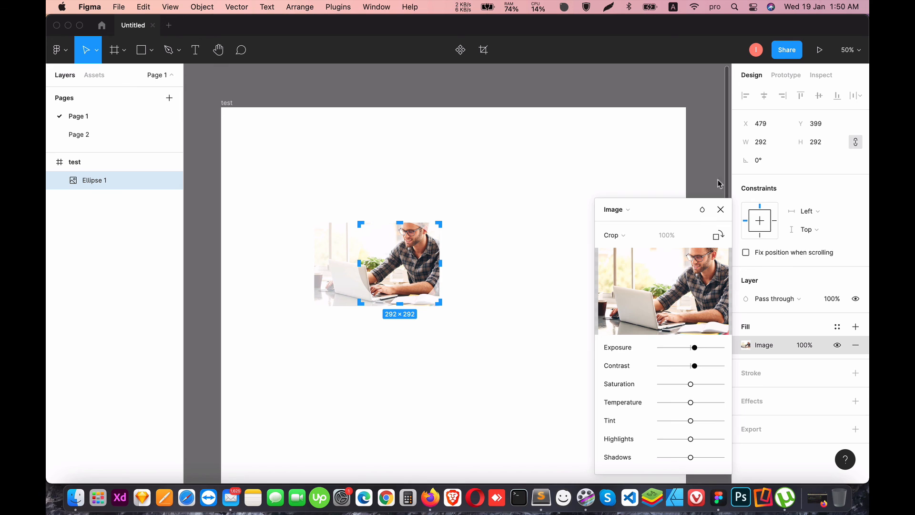
click(720, 209)
click(468, 288)
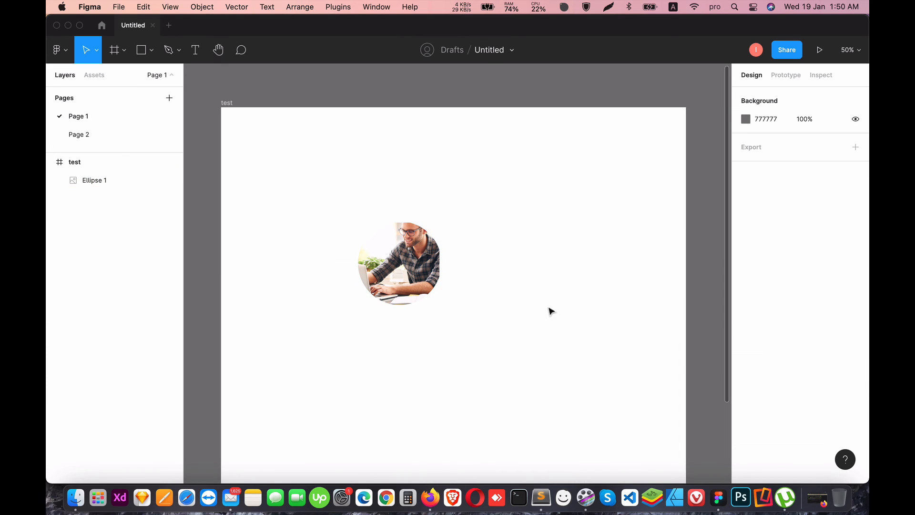
Set the circle's image fill to Tile and shrink the tile to about 14.09% (140.93 × 94)
click(414, 260)
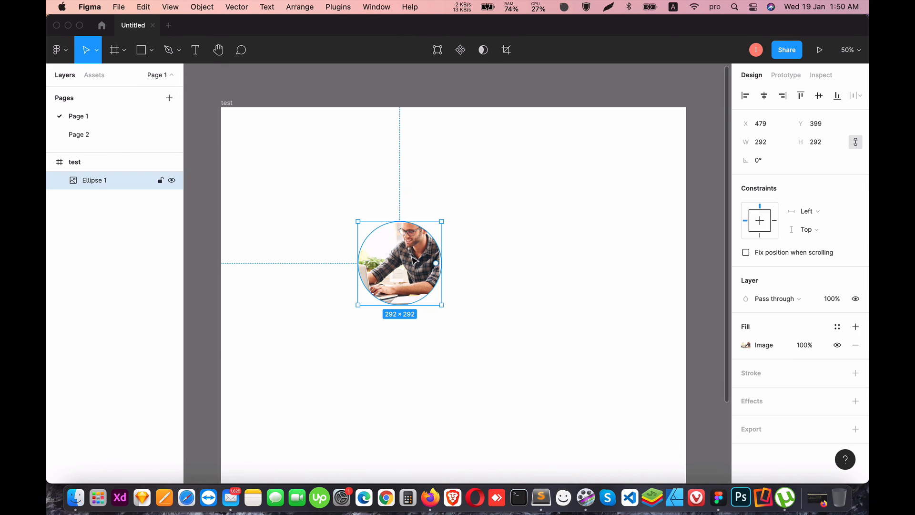
click(746, 345)
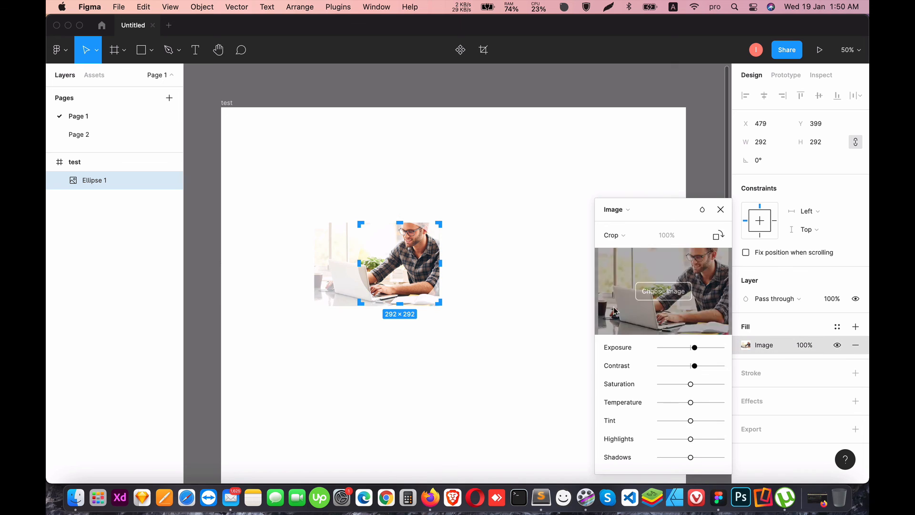
click(622, 233)
click(615, 248)
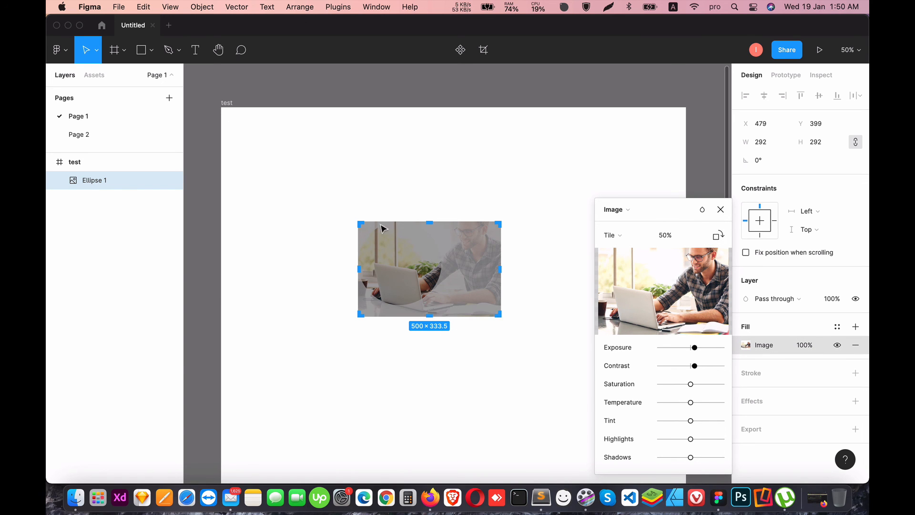
drag(491, 313, 390, 248)
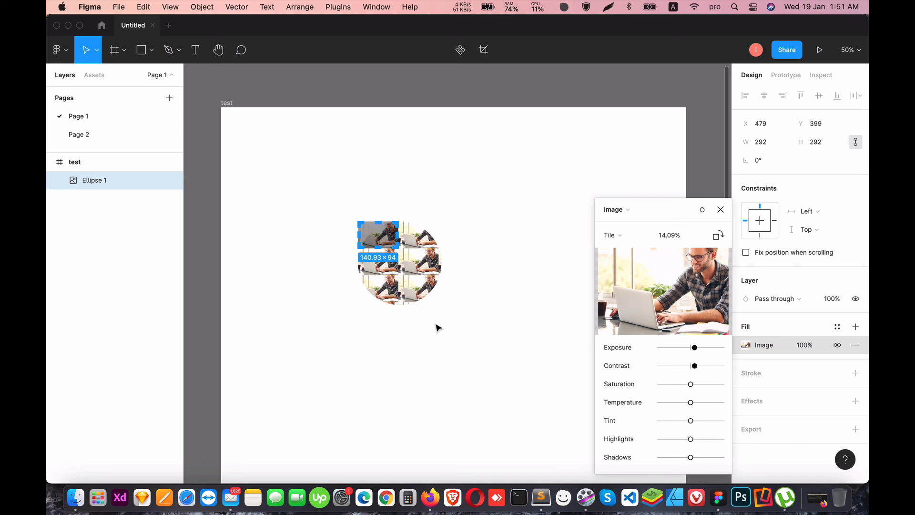